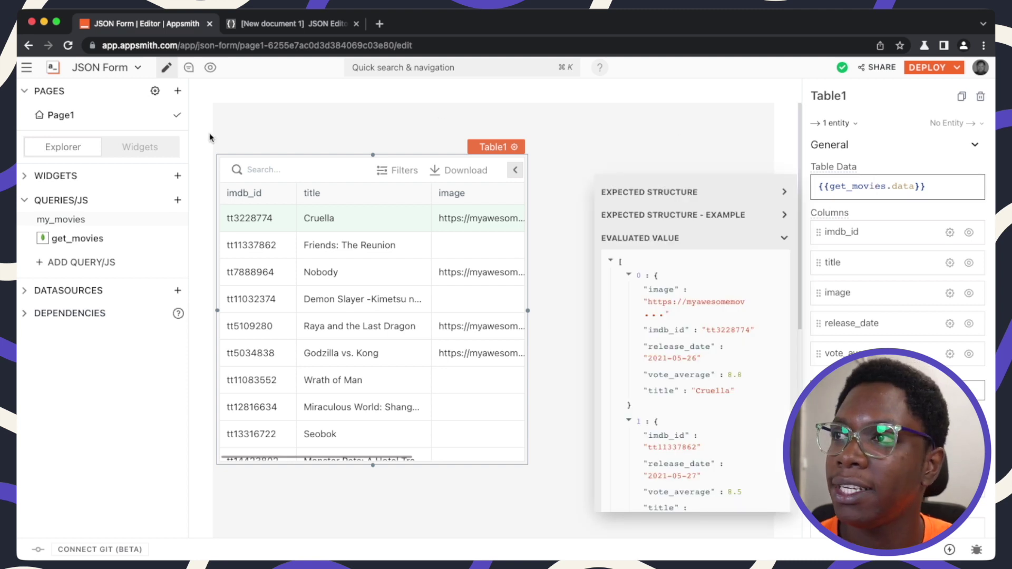
Open the get_movies query and review the movie records in its response.
left_click(95, 235)
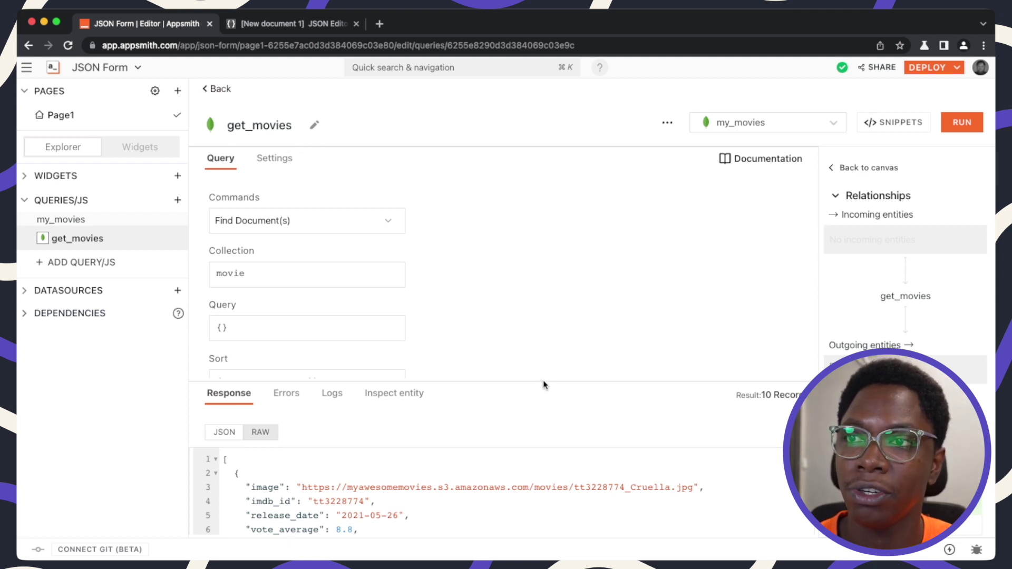
left_click_drag(543, 384, 538, 257)
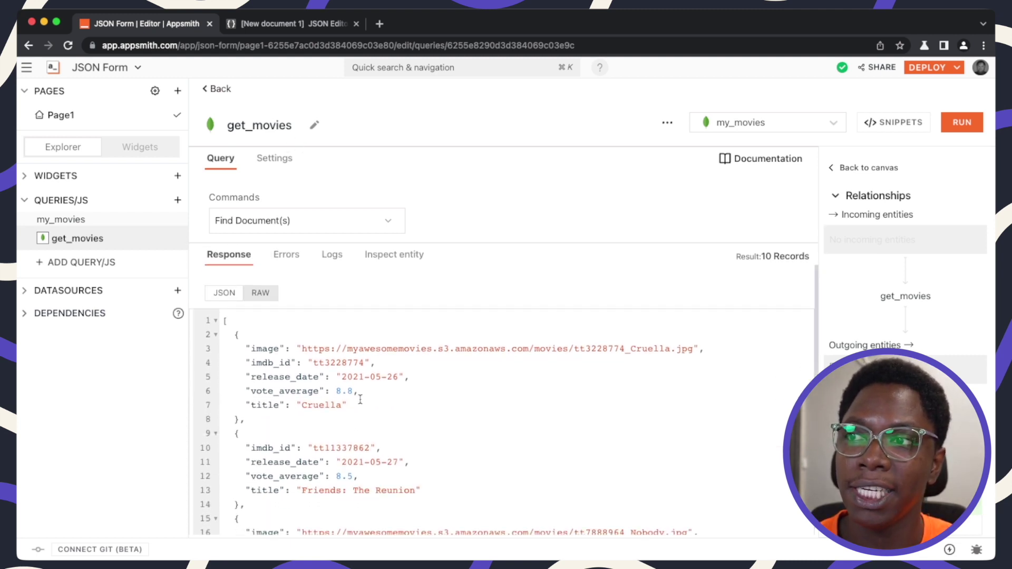
scroll(360, 400, "down", 5)
scroll(422, 451, "up", 5)
Find the standard Form widget and place it on the canvas beside the movies table.
left_click(131, 150)
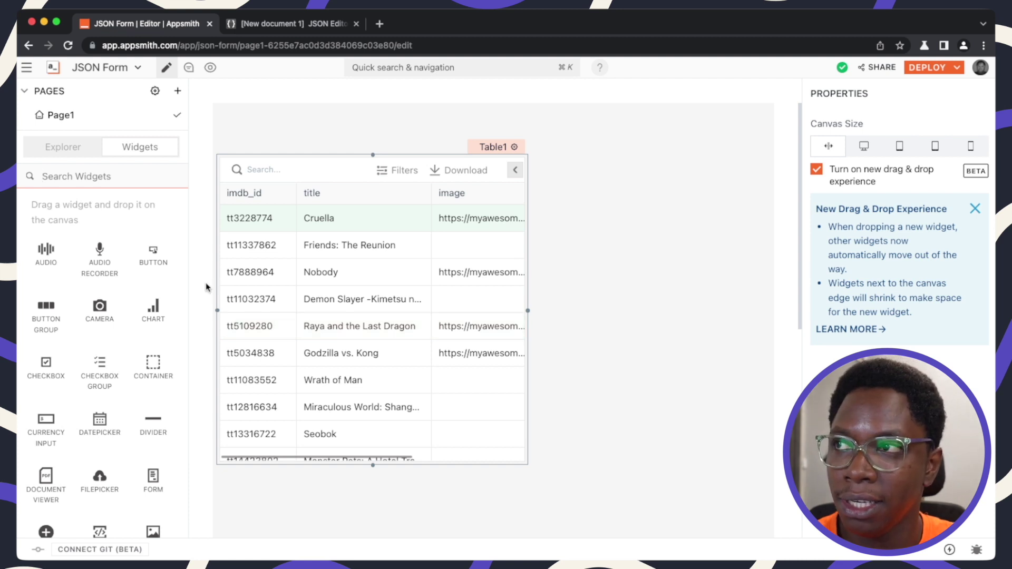
type("for")
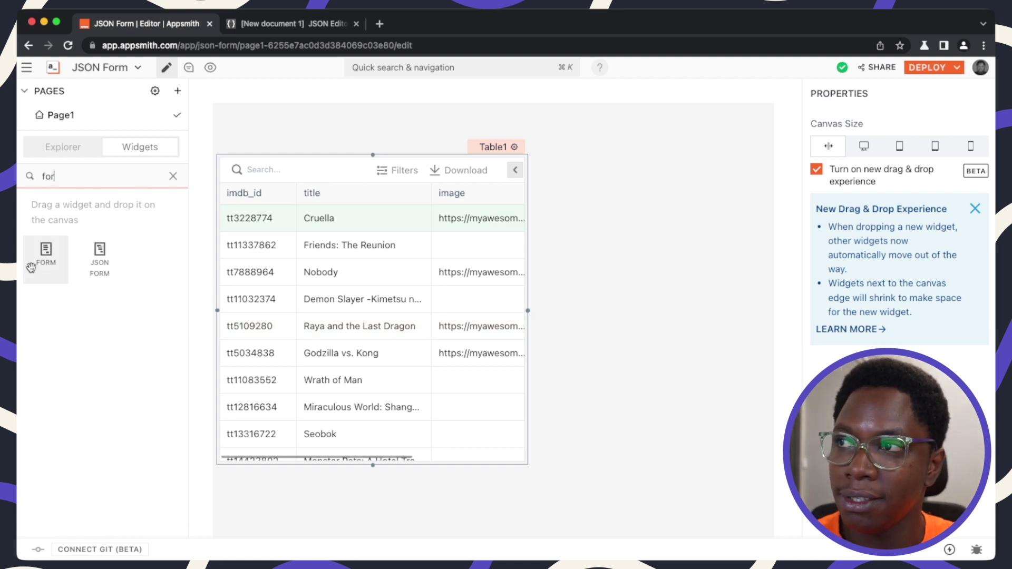
left_click_drag(31, 267, 554, 166)
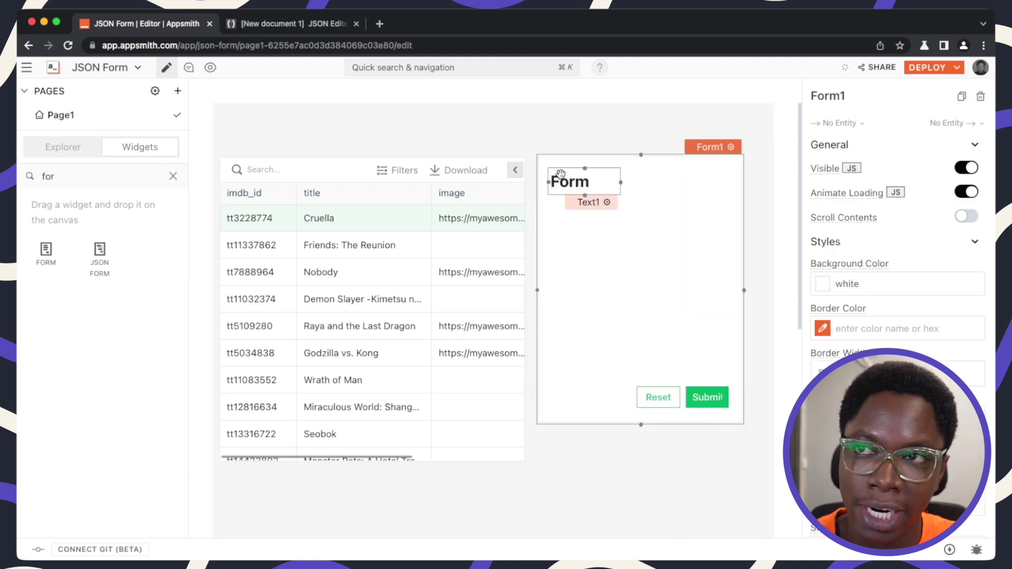
Find the Input widget and place it inside the form, just below the form heading.
left_click(173, 175)
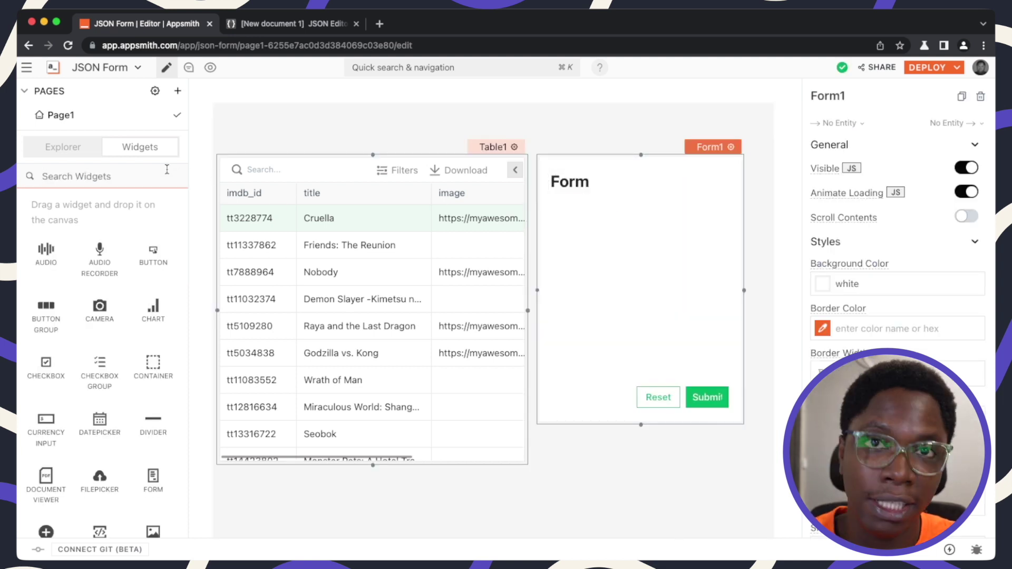
type("in")
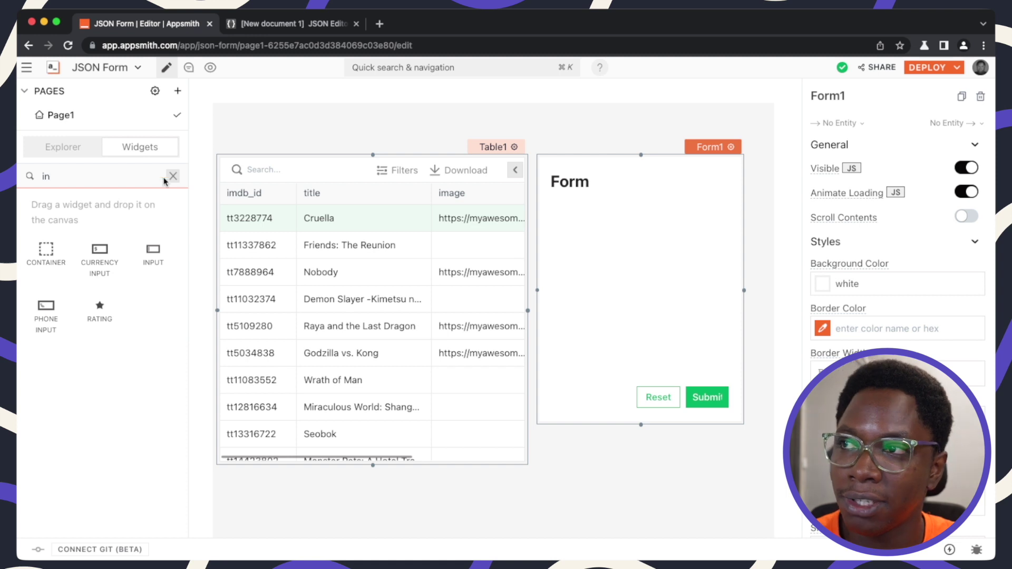
left_click_drag(153, 252, 725, 226)
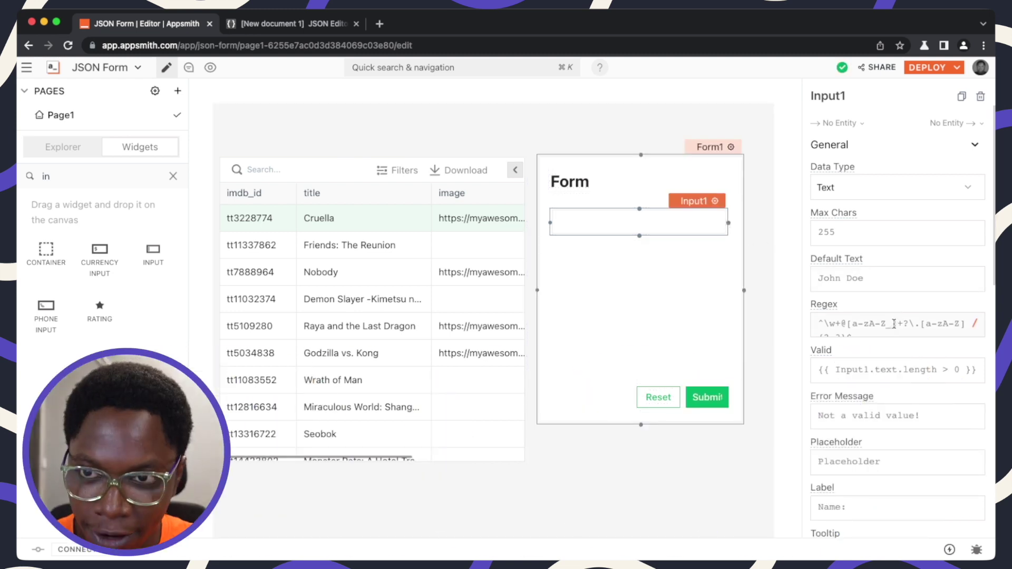
Set the input widget's label to "Title".
left_click(904, 496)
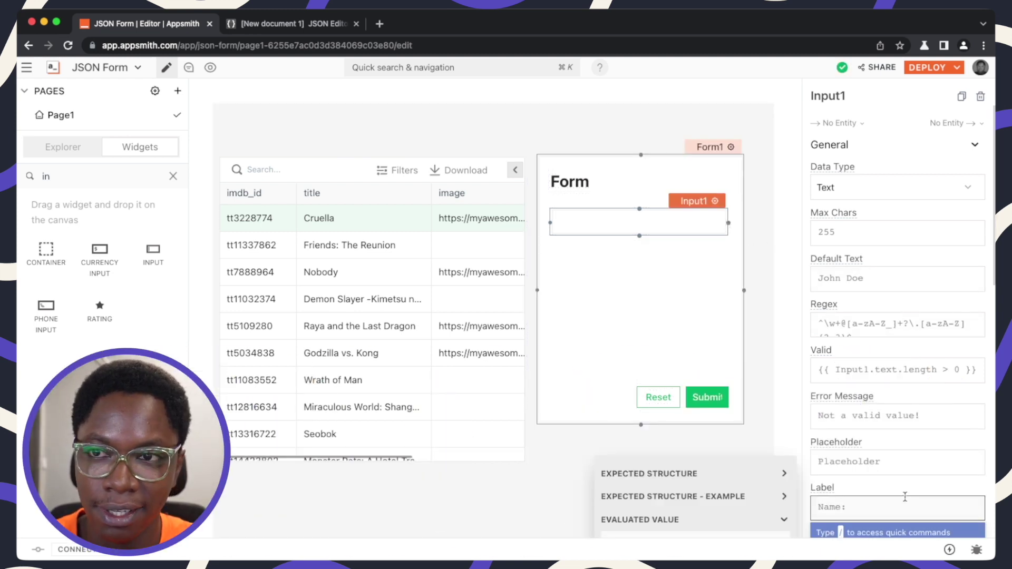
type("Label")
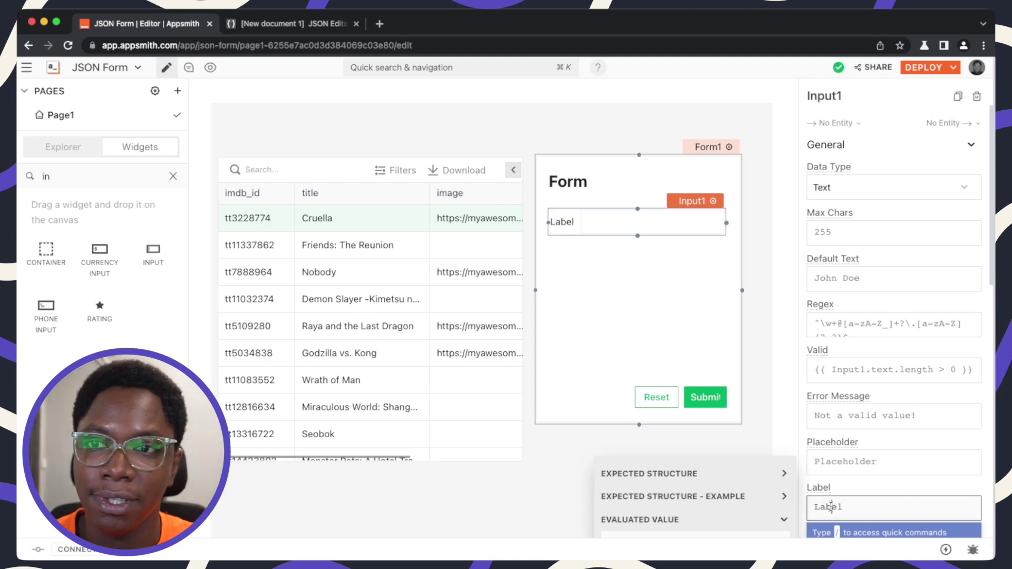
double_click(831, 507)
type("t")
key("BackSpace")
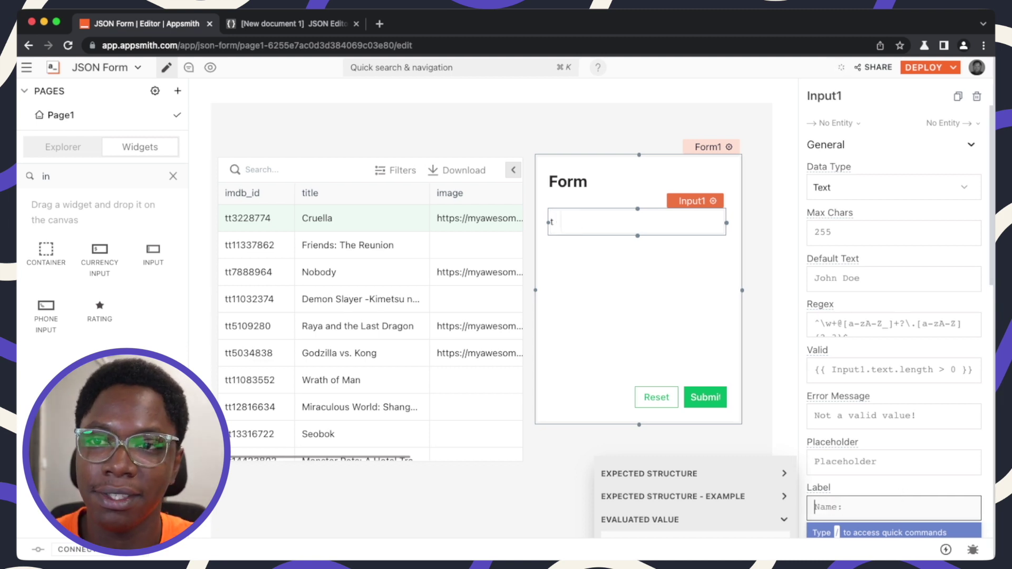
type("Title")
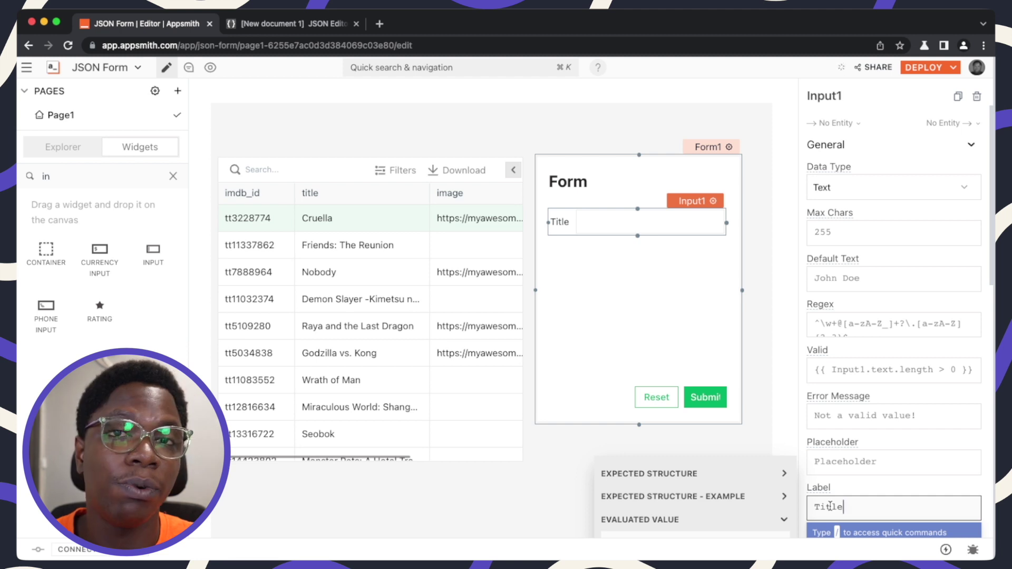
Bind the Title input's default text to {{Table1.selectedRow.title}}.
left_click(862, 282)
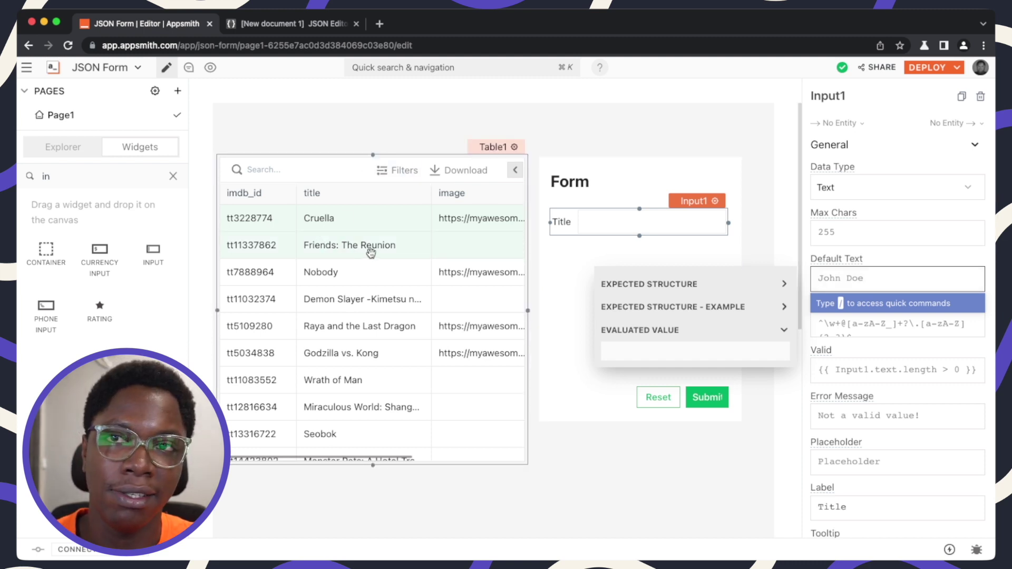
type("{{T")
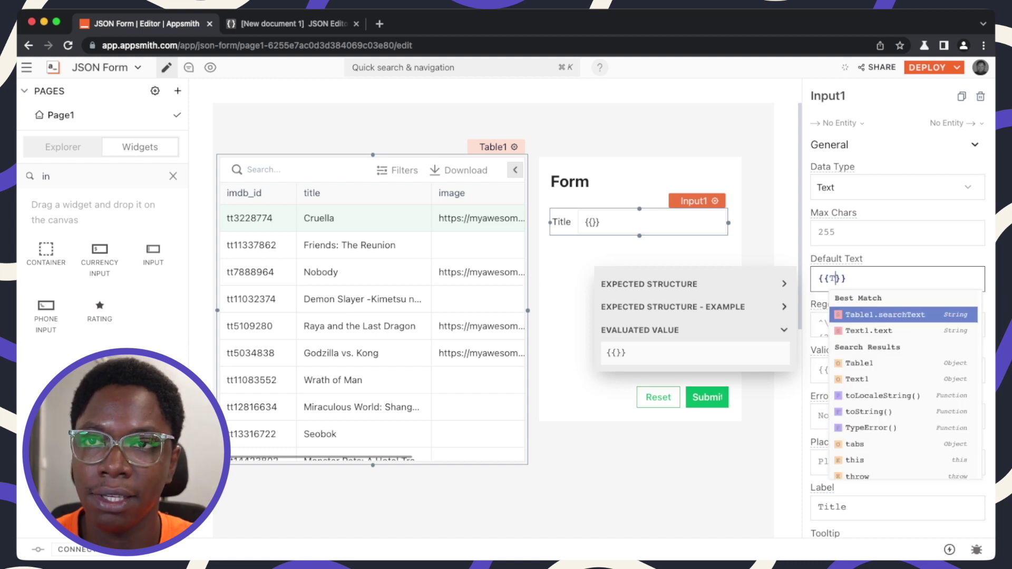
type("able1.sele")
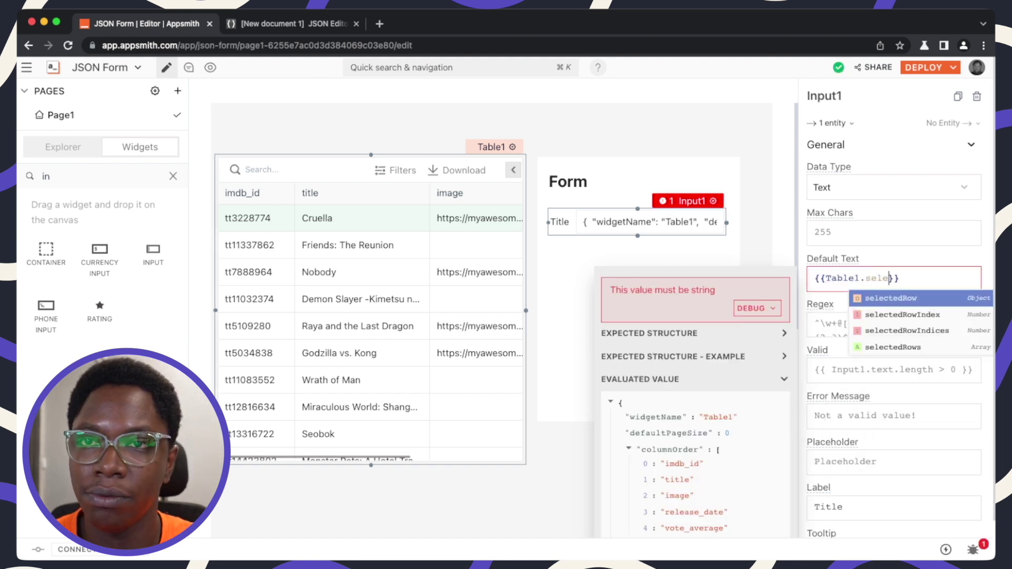
key("Return")
type(".title")
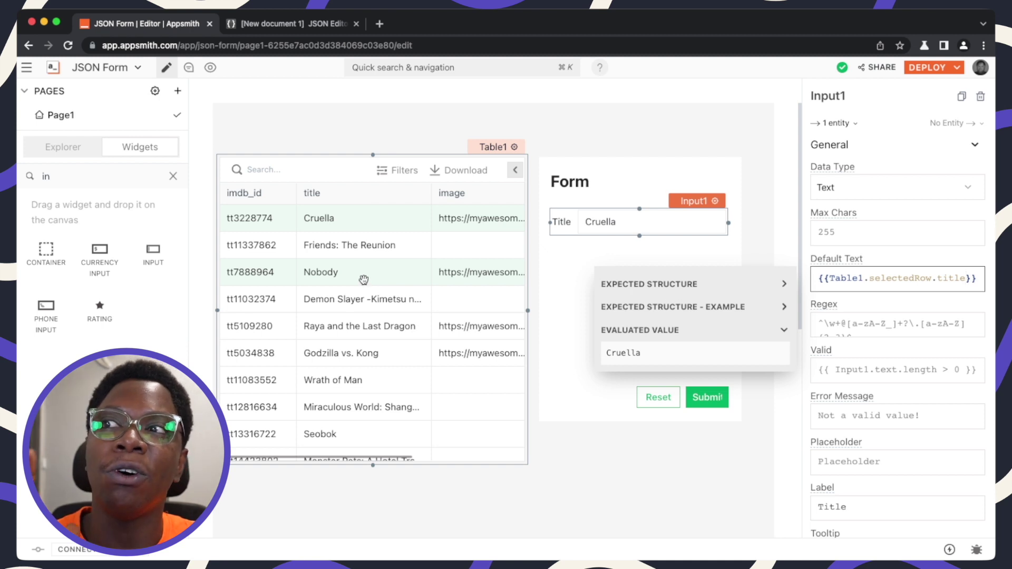
View the table's remaining columns and delete the standard form together with its Title input.
scroll(363, 279, "right", 5)
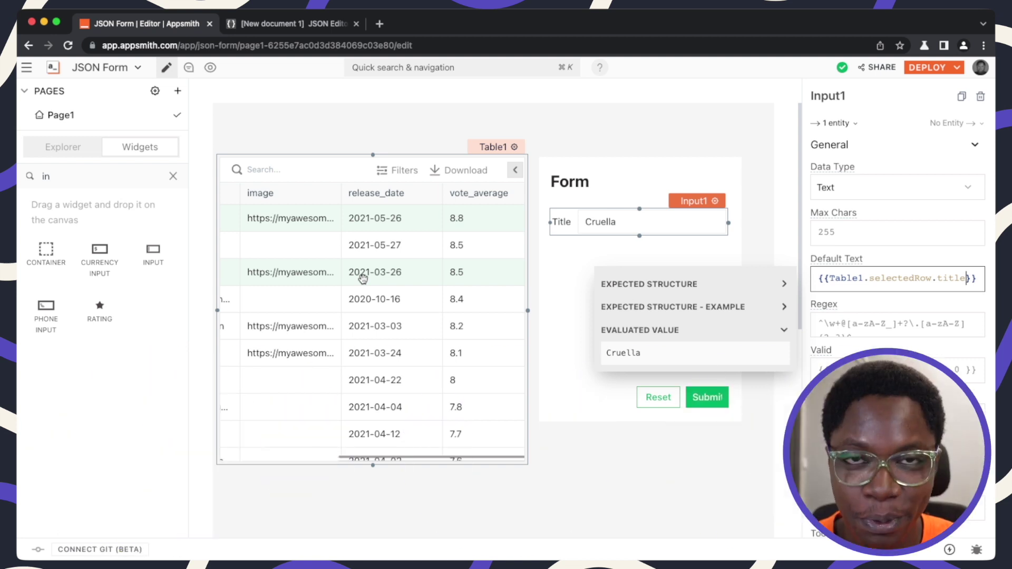
left_click(694, 178)
left_click(694, 178)
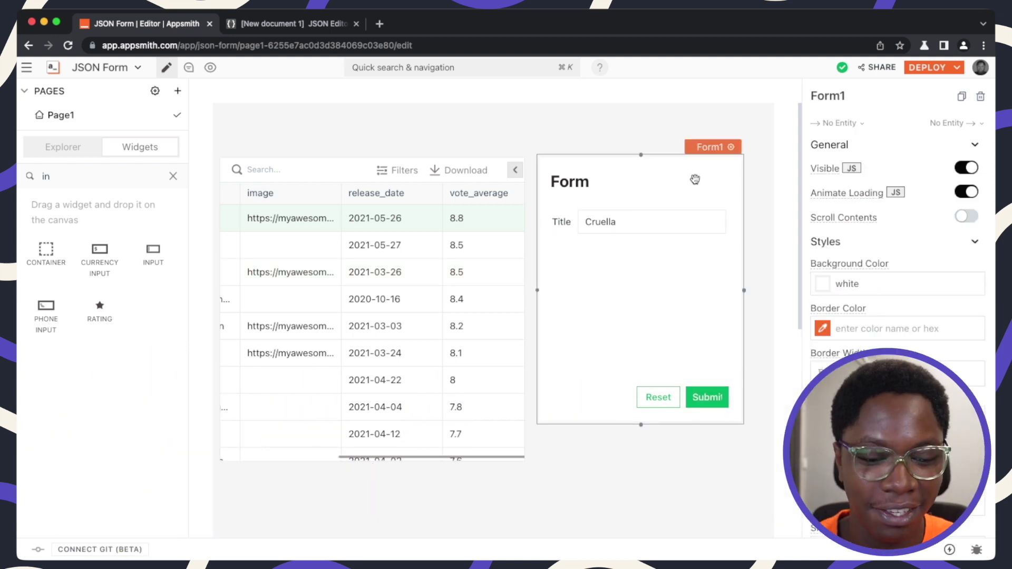
key("Delete")
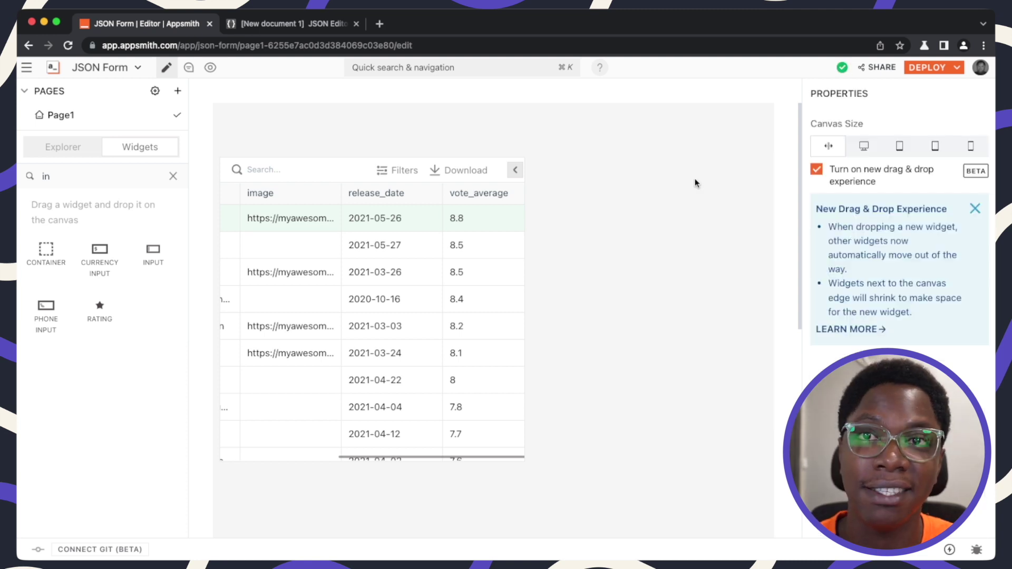
Find the JSON Form widget and place it on the canvas beside the movies table.
left_click(173, 176)
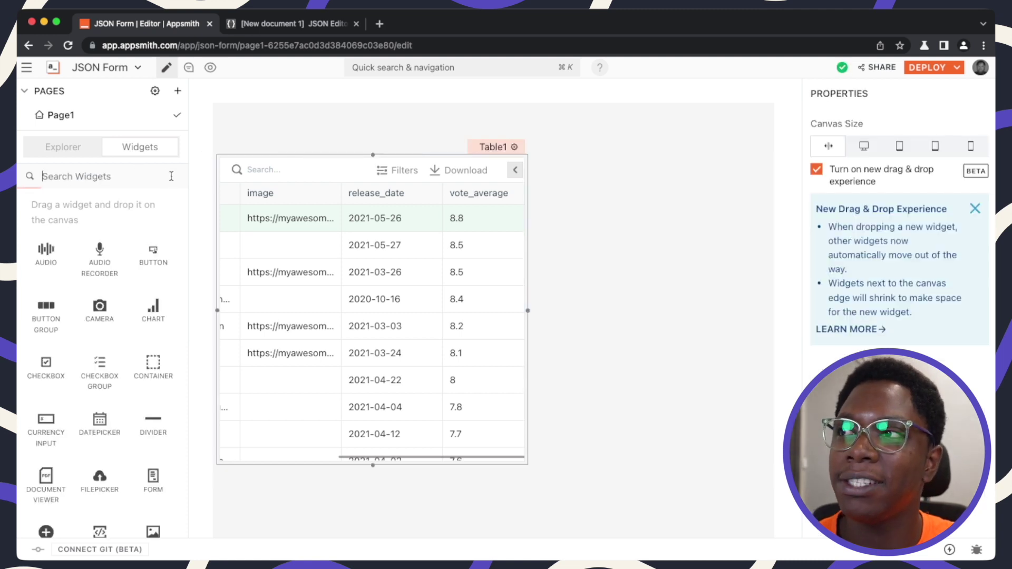
type("json")
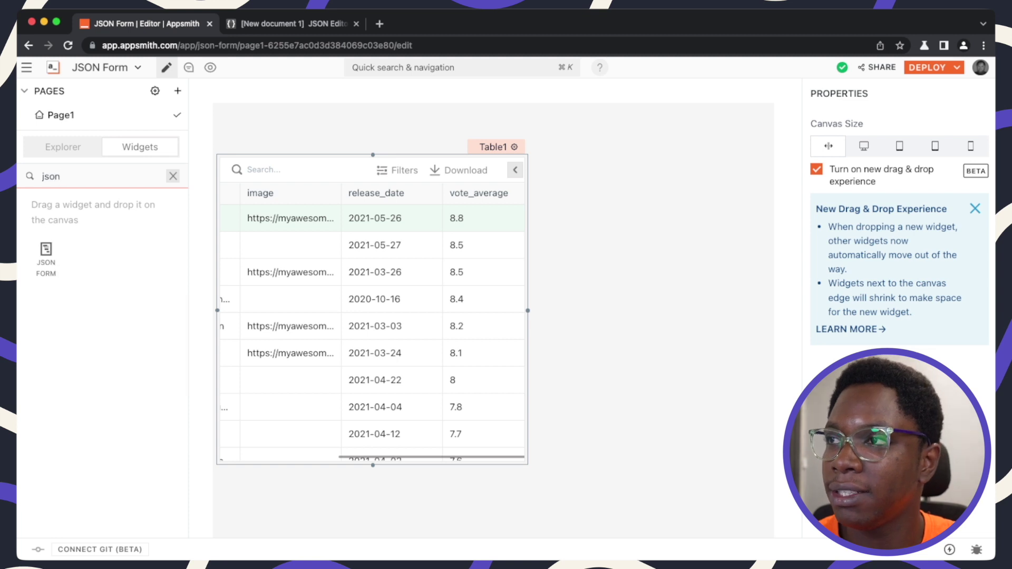
left_click_drag(45, 253, 553, 167)
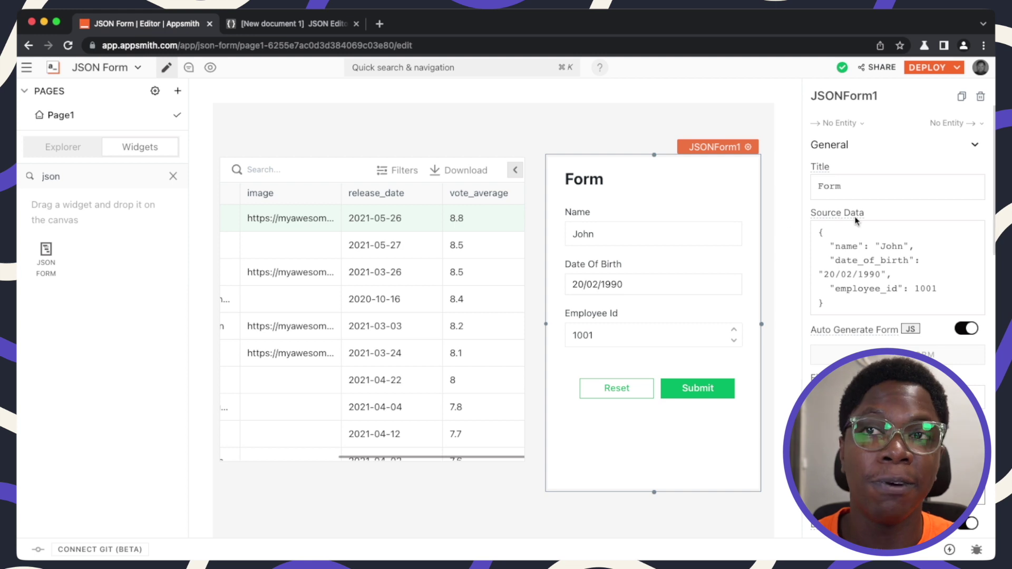
Examine the JSON form's default source data and compare its name entry with the form's Name field.
mouse_move(846, 220)
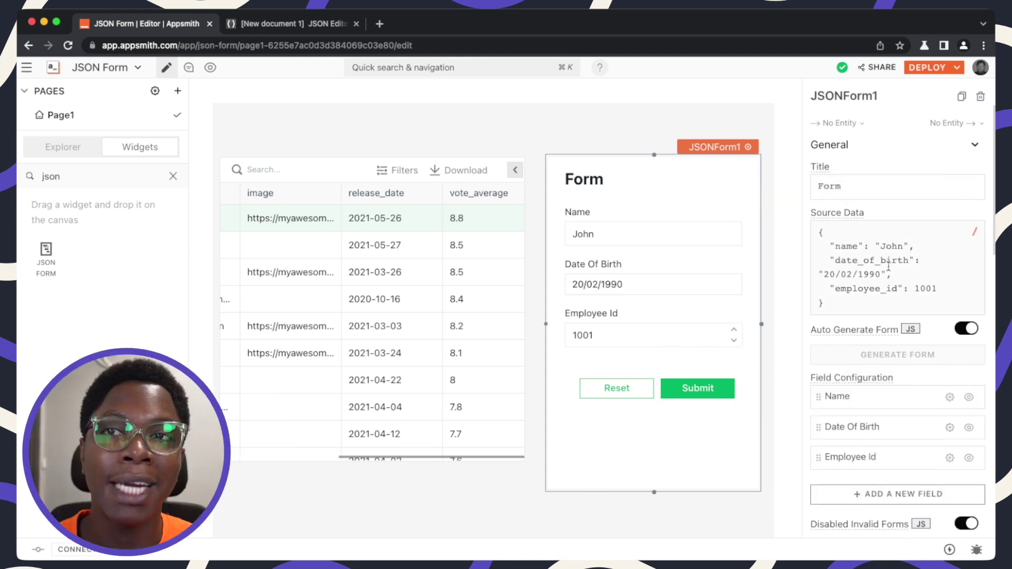
left_click(840, 306)
key("ctrl+a")
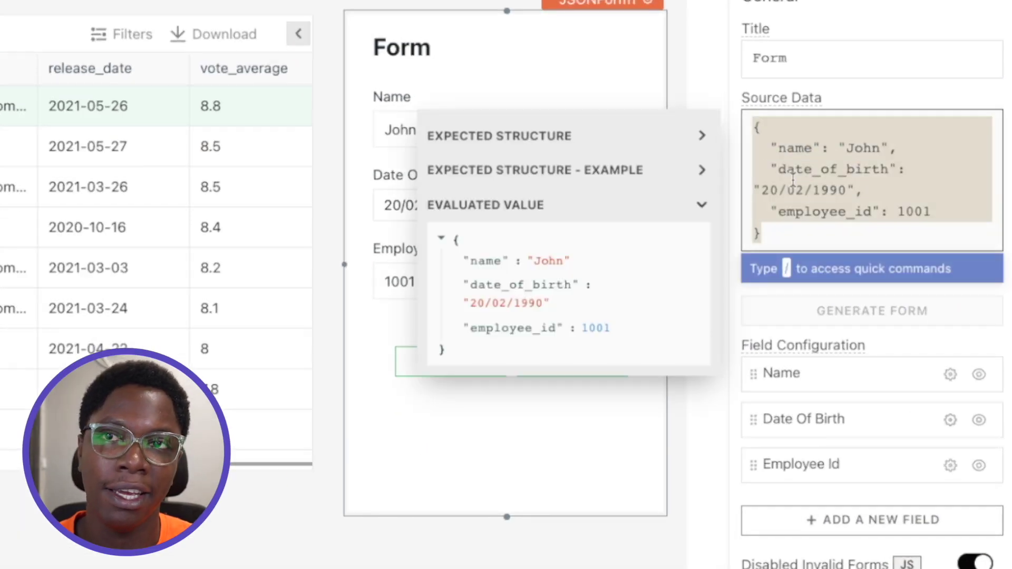
left_click(845, 214)
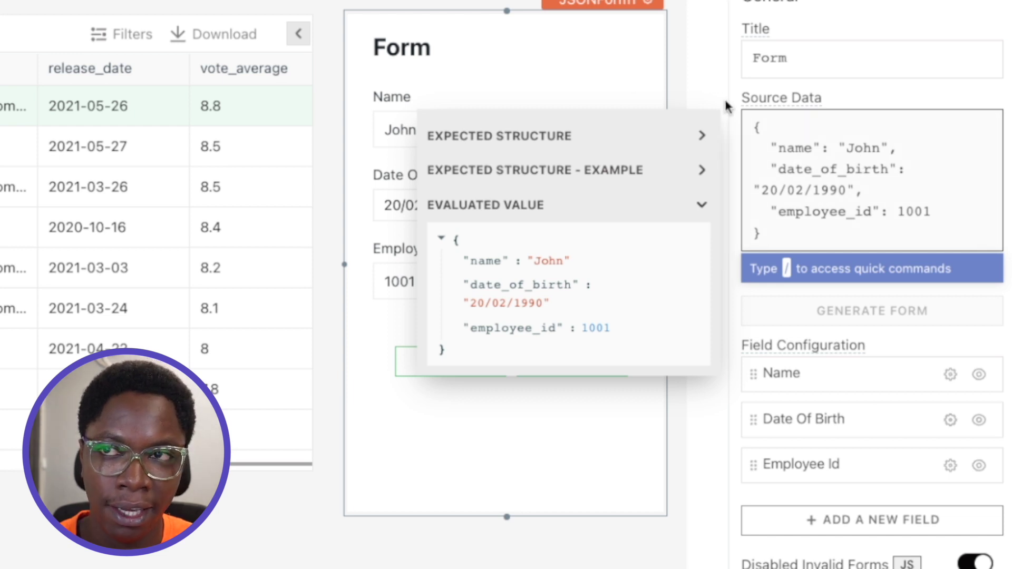
left_click(548, 64)
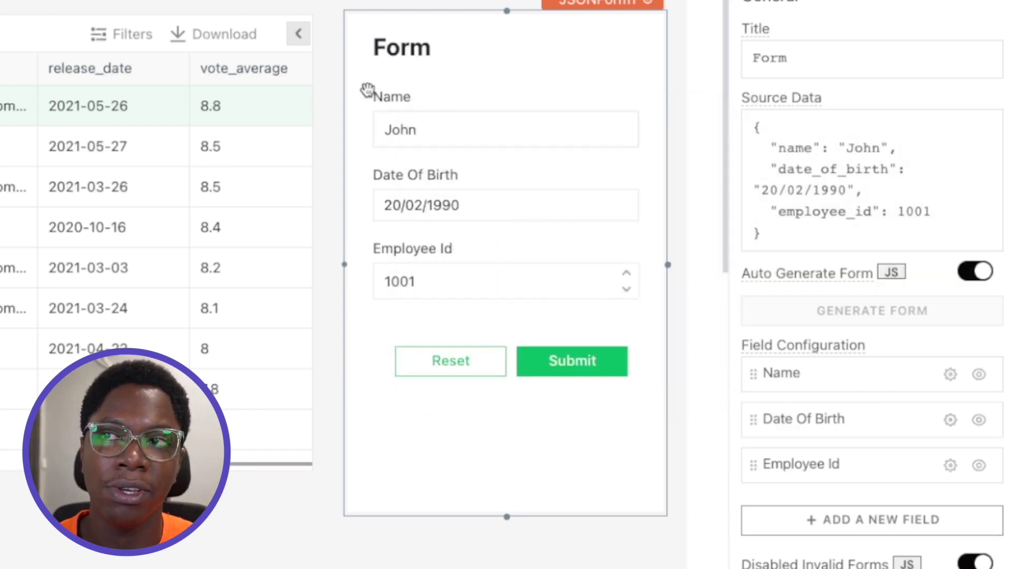
left_click(430, 130)
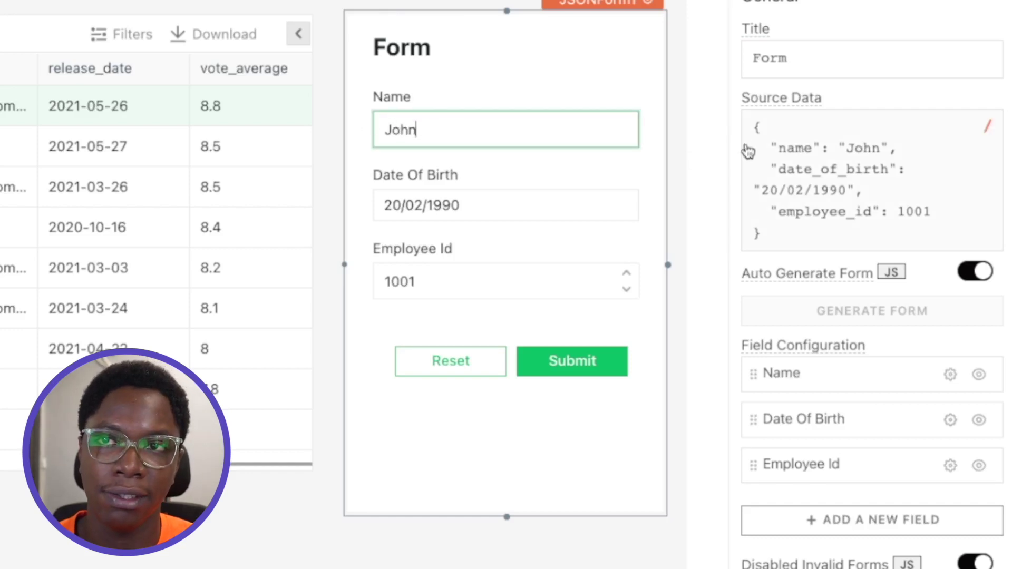
left_click_drag(762, 148, 916, 152)
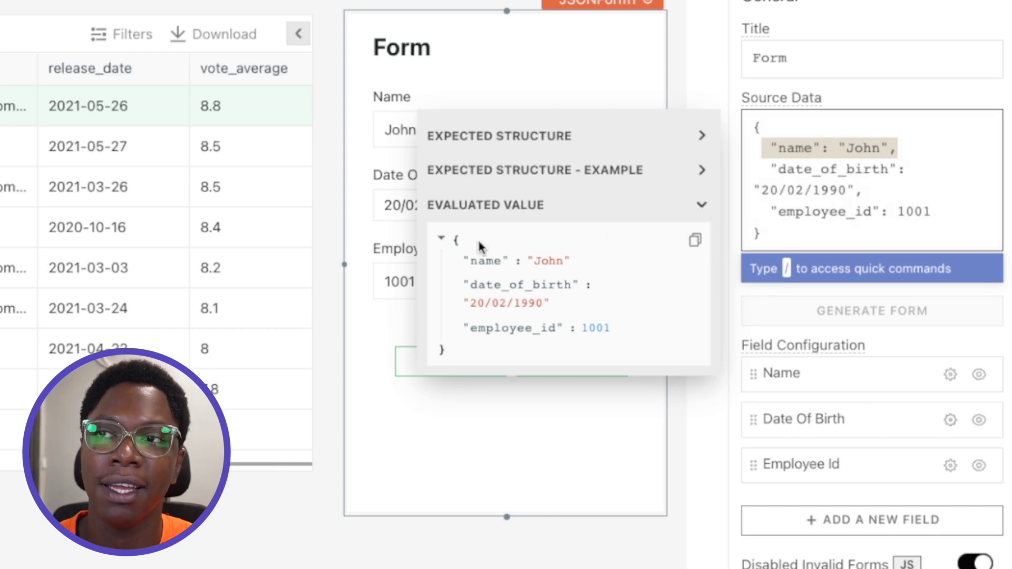
Try out the Date Of Birth picker and step the Employee Id value up twice in the JSON form.
left_click(371, 219)
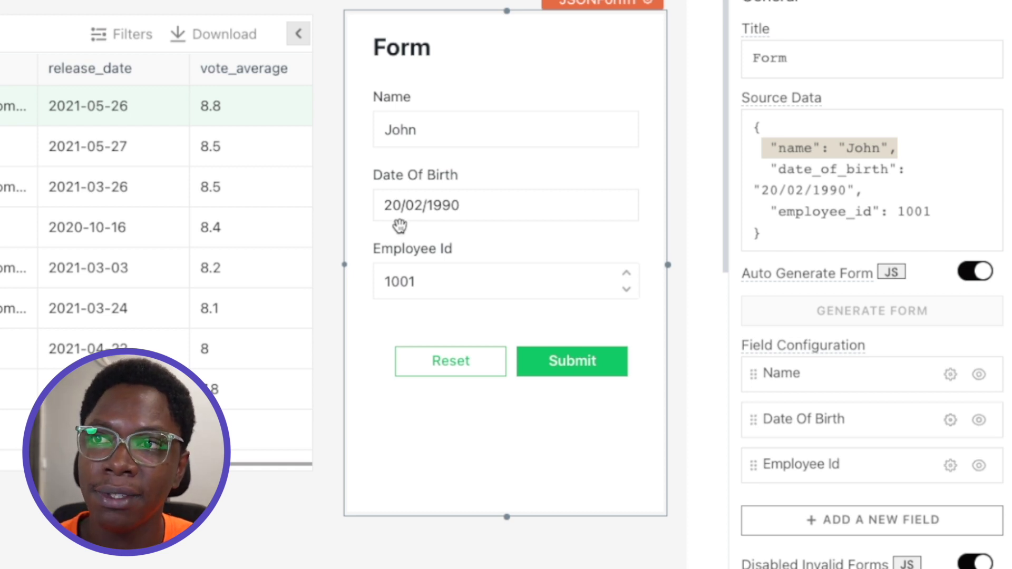
left_click(421, 209)
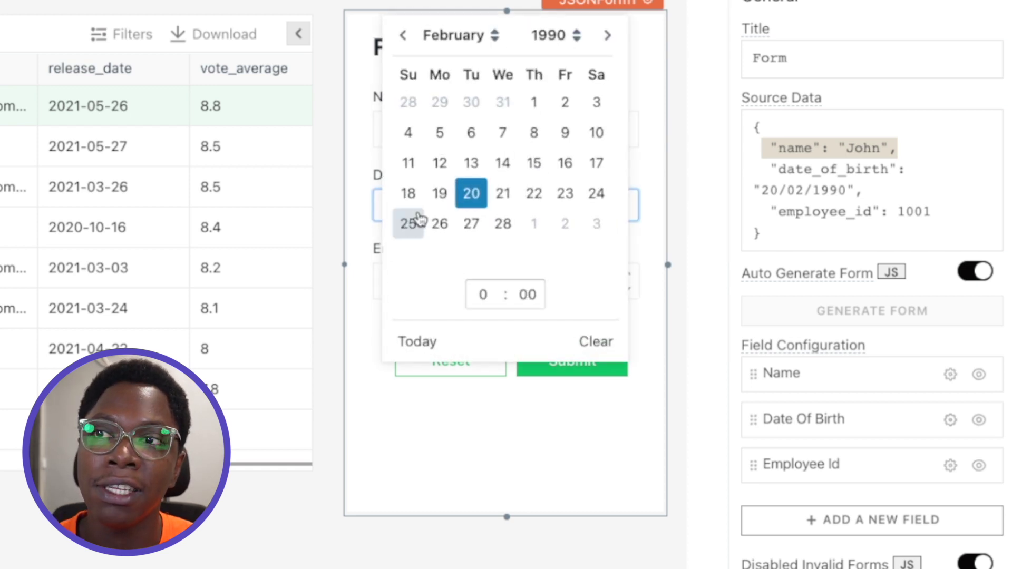
left_click(361, 214)
left_click(445, 283)
left_click(629, 274)
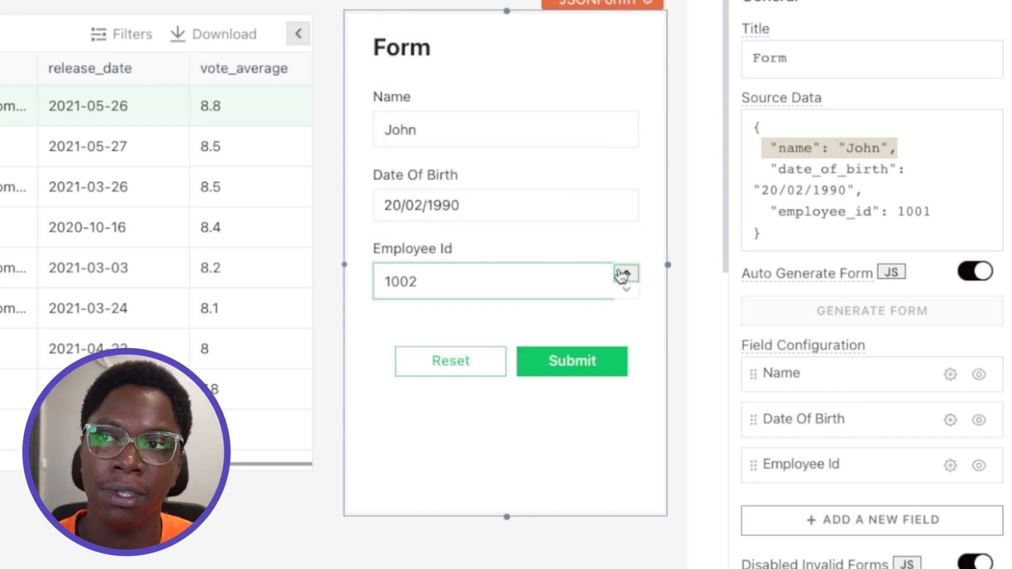
left_click(628, 274)
Replace the JSON form's source data with the binding {{Table1.selectedRow}}.
left_click(888, 212)
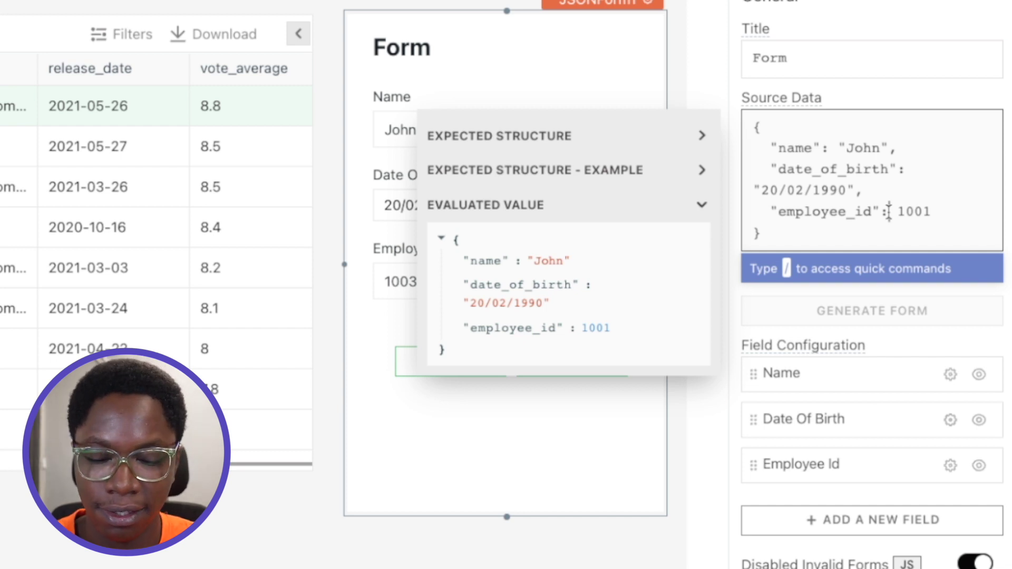
key("ctrl+a")
key("BackSpace")
type("{{")
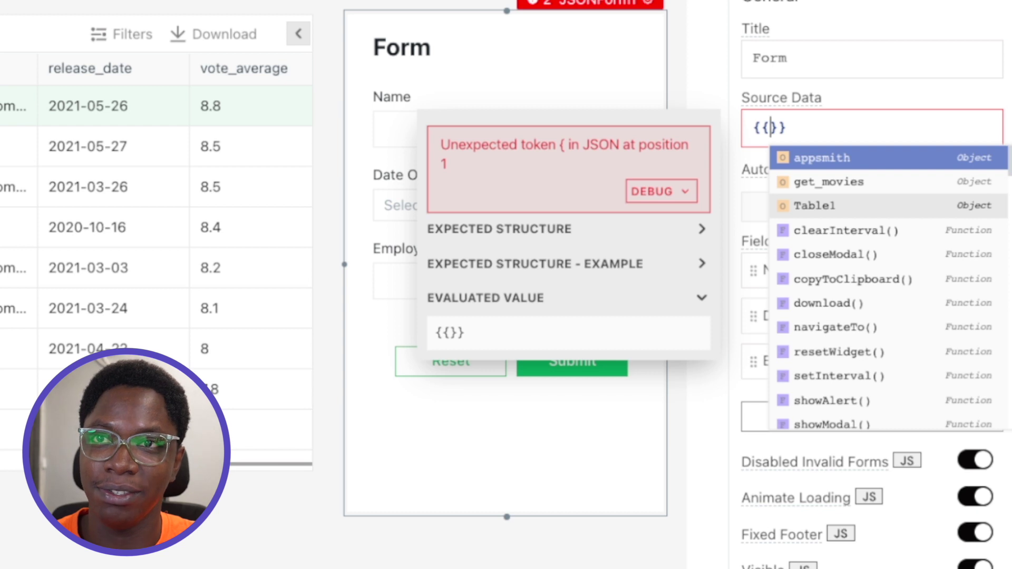
key("Down")
key("Down")
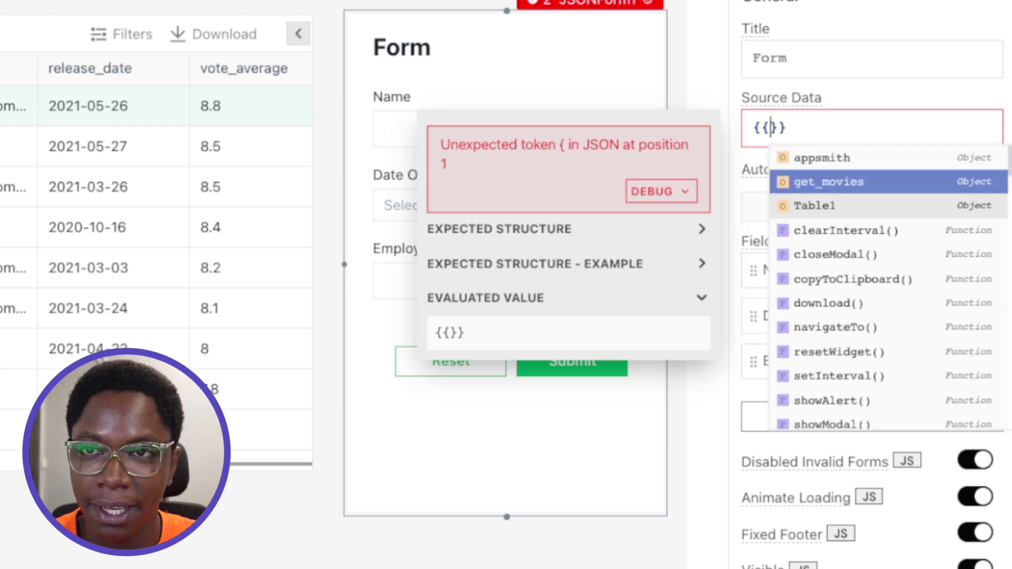
key("Return")
type(".se")
key("Down")
key("Return")
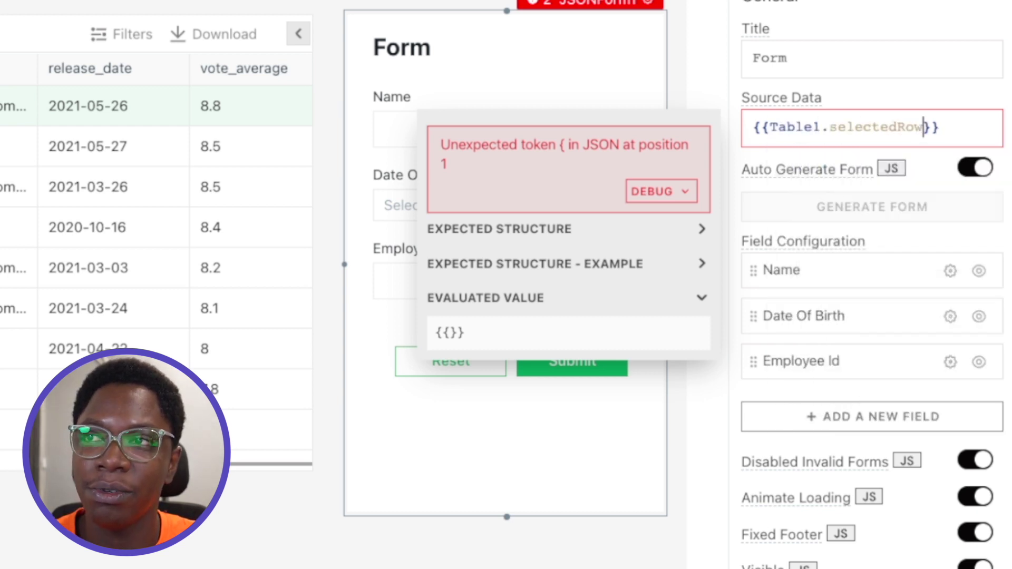
Examine the fields generated in the JSON form for the Cruella row and compare them with the table's columns.
scroll(508, 332, "down", 2)
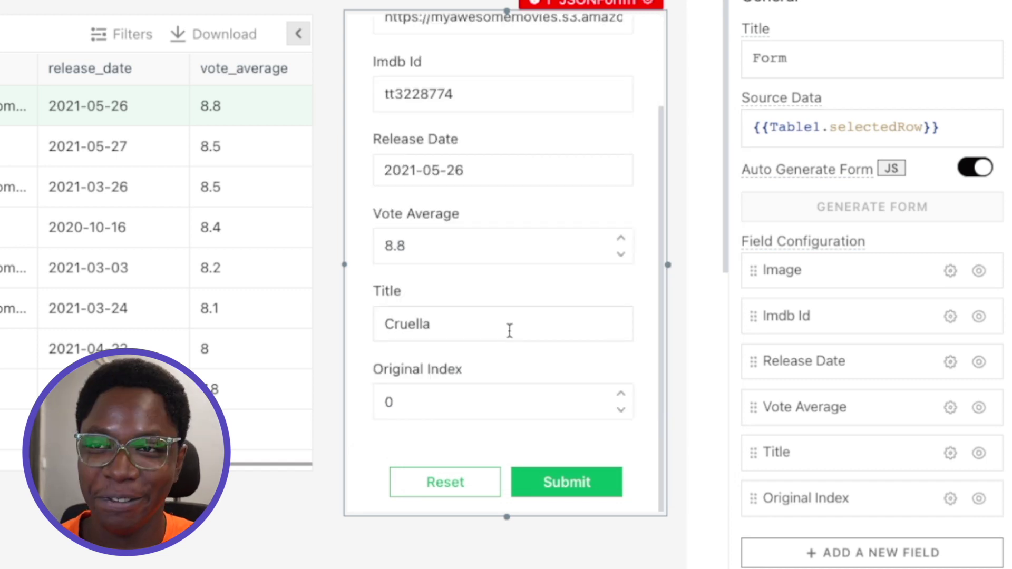
scroll(508, 326, "up", 2)
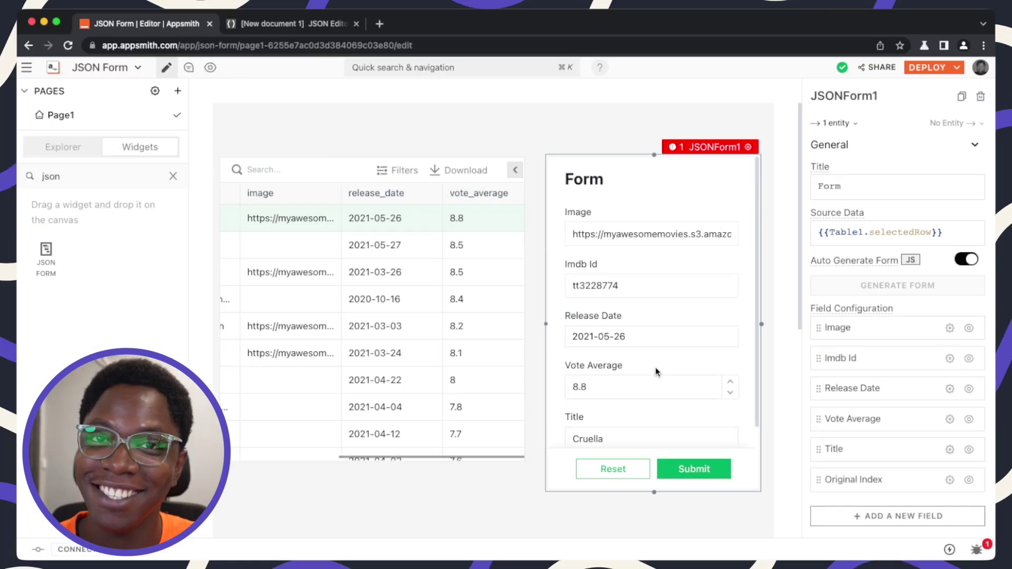
scroll(656, 370, "down", 3)
scroll(644, 400, "up", 3)
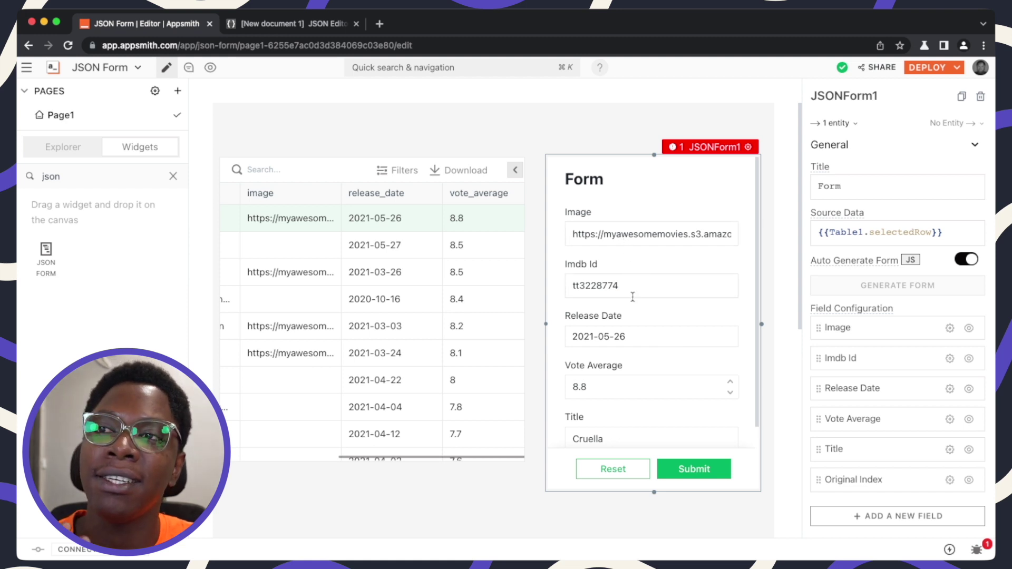
scroll(631, 295, "down", 3)
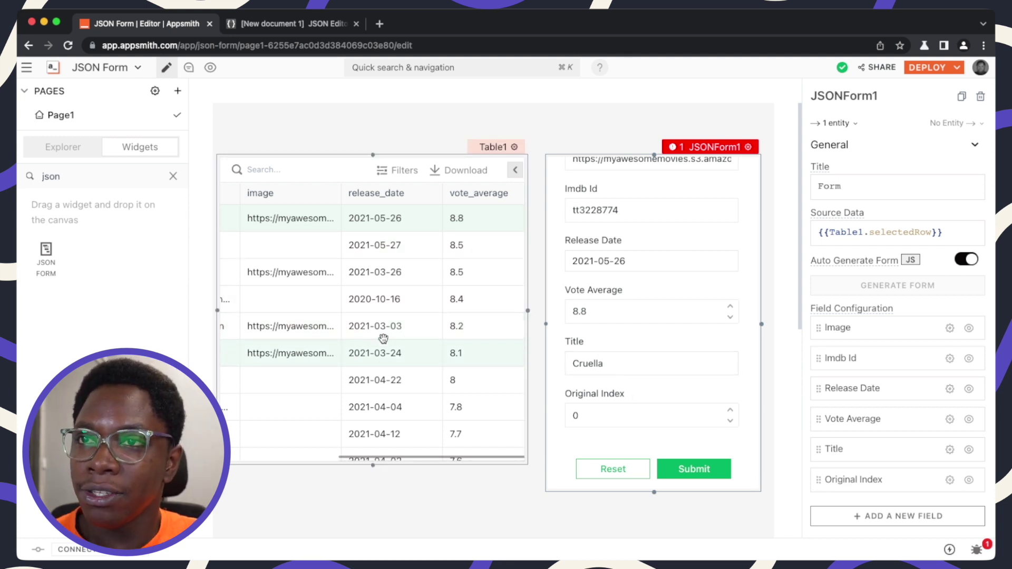
scroll(383, 340, "left", 5)
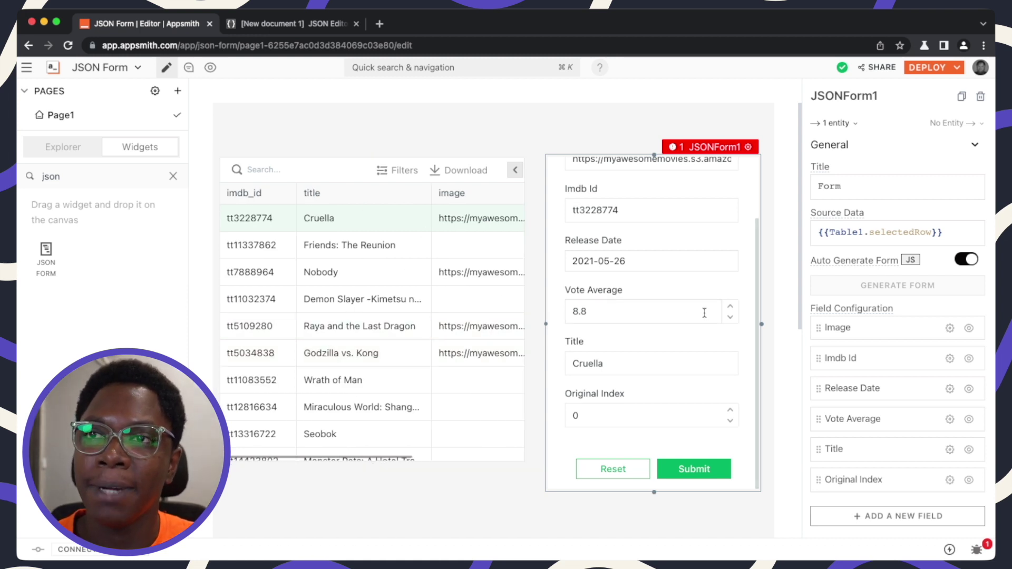
scroll(688, 320, "up", 3)
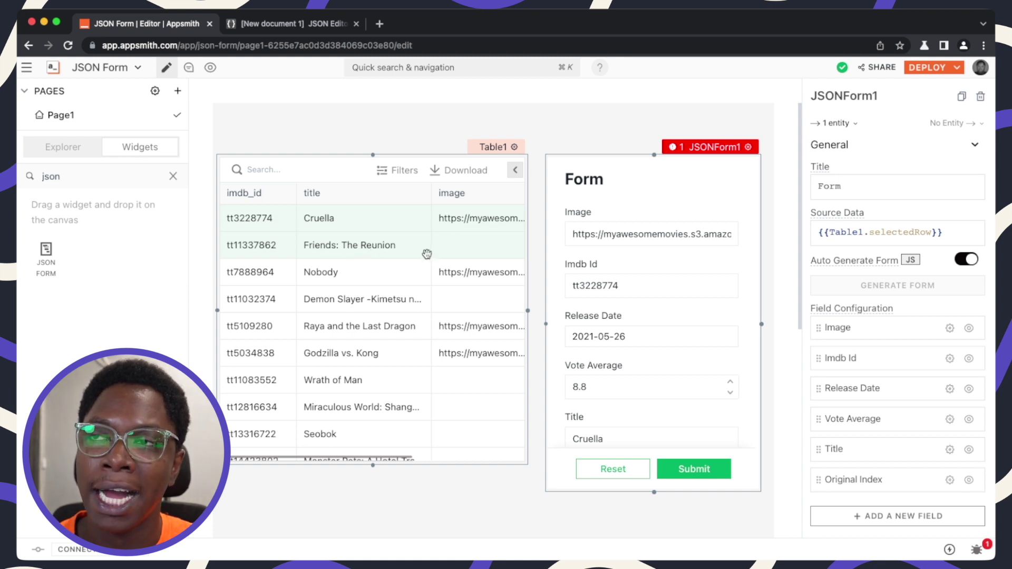
Test the form's regeneration by selecting the Friends: The Reunion row and the Cruella row in the movies table.
scroll(425, 253, "right", 3)
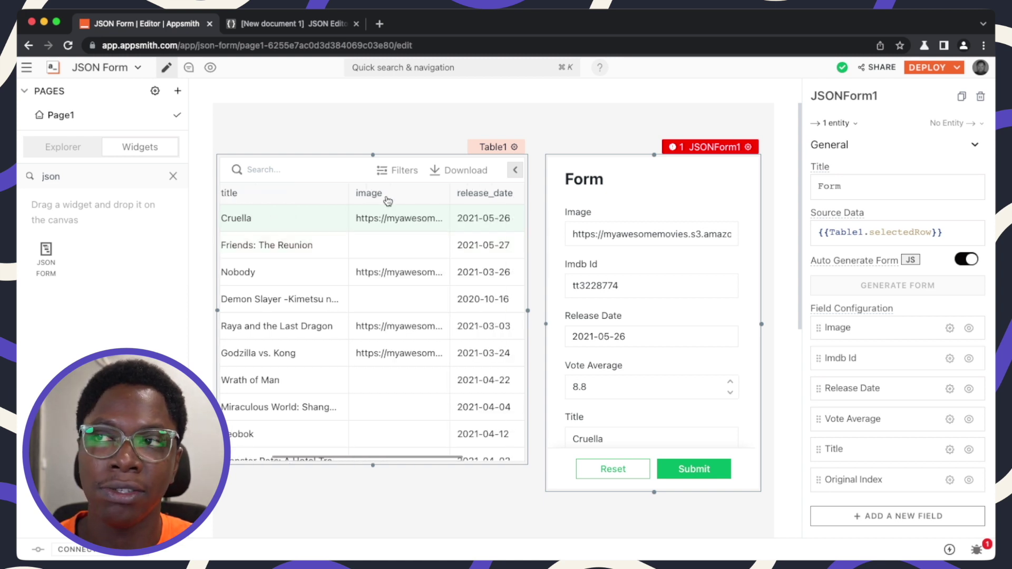
left_click(337, 252)
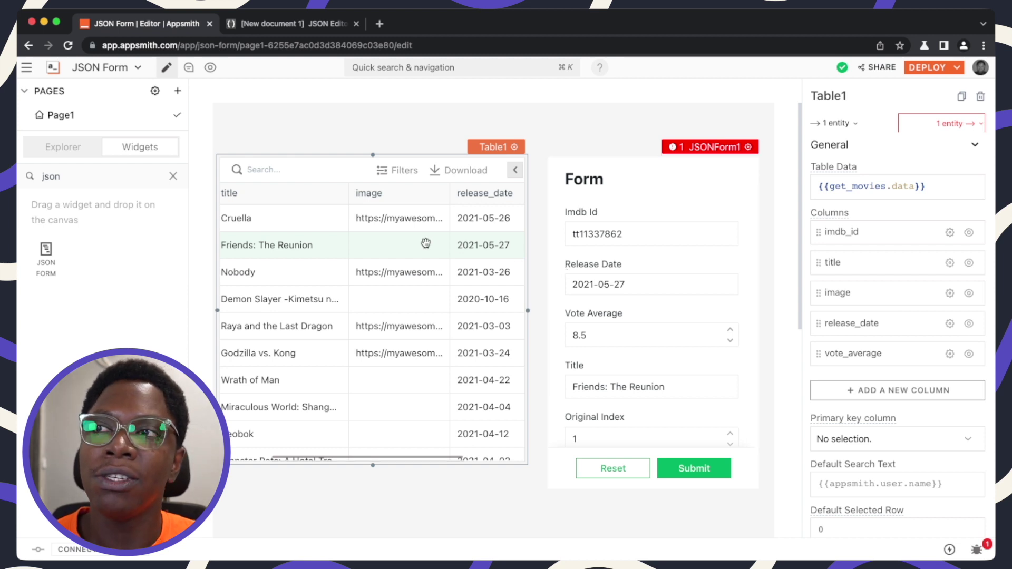
left_click(368, 222)
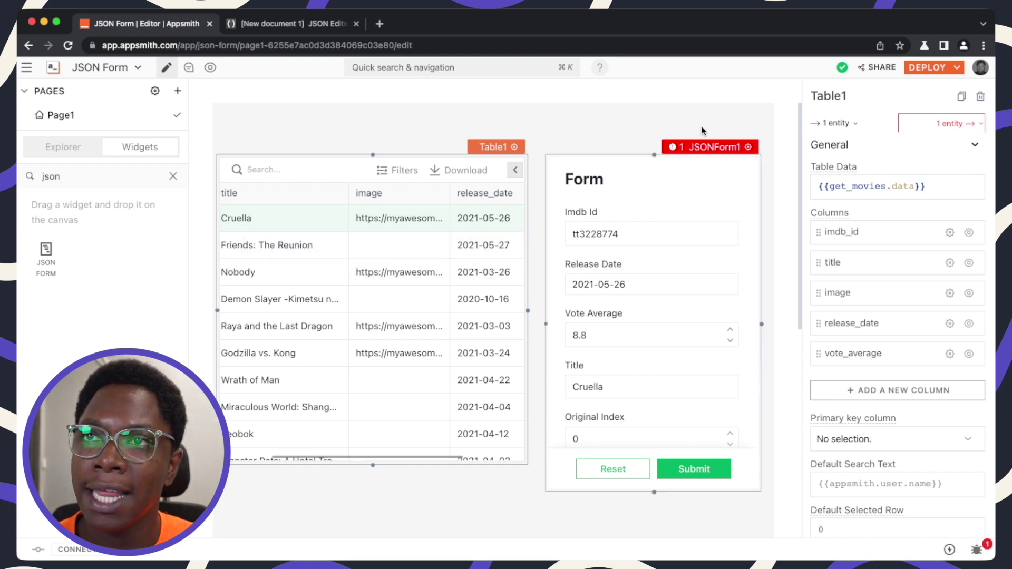
Turn off Auto Generate Form for the JSON form.
left_click(701, 149)
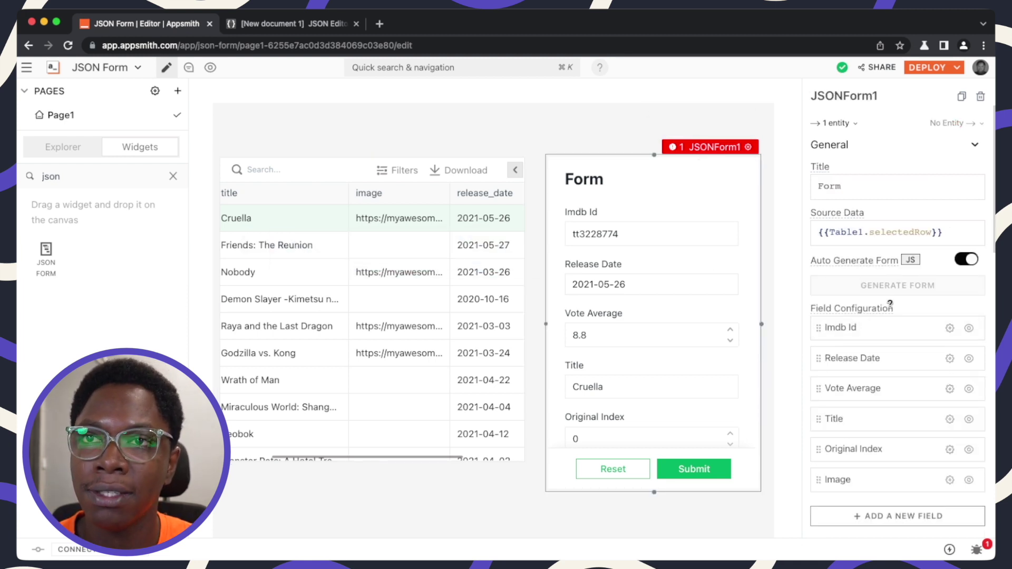
mouse_move(864, 259)
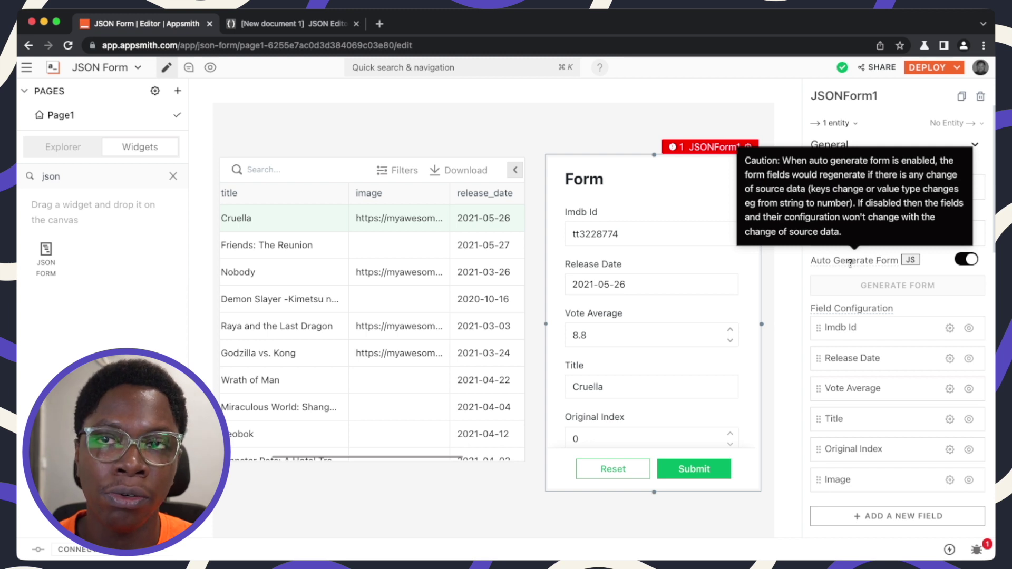
left_click(972, 264)
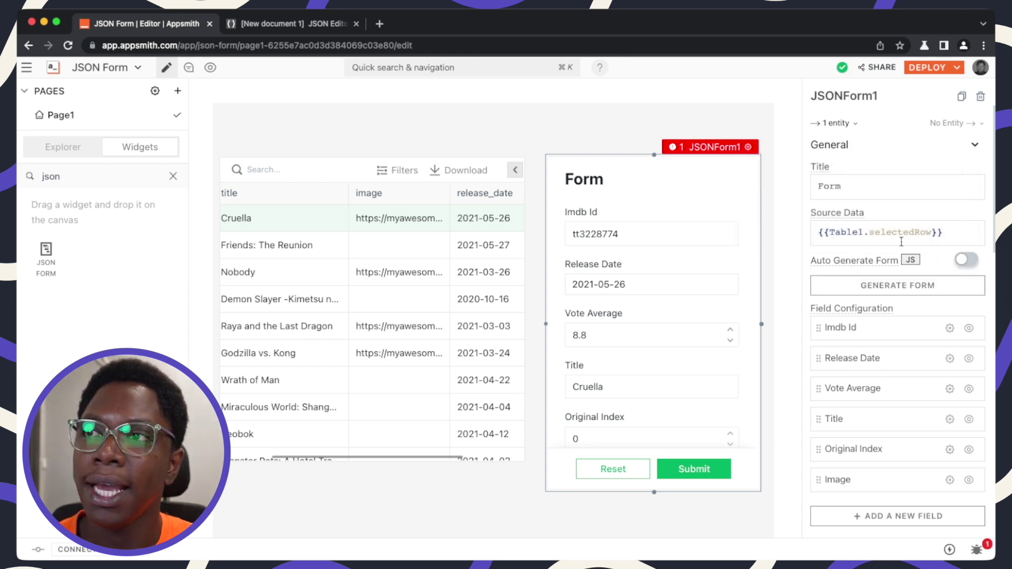
Select the Friends: The Reunion row in the table and check the Image field in the JSON form.
left_click(306, 251)
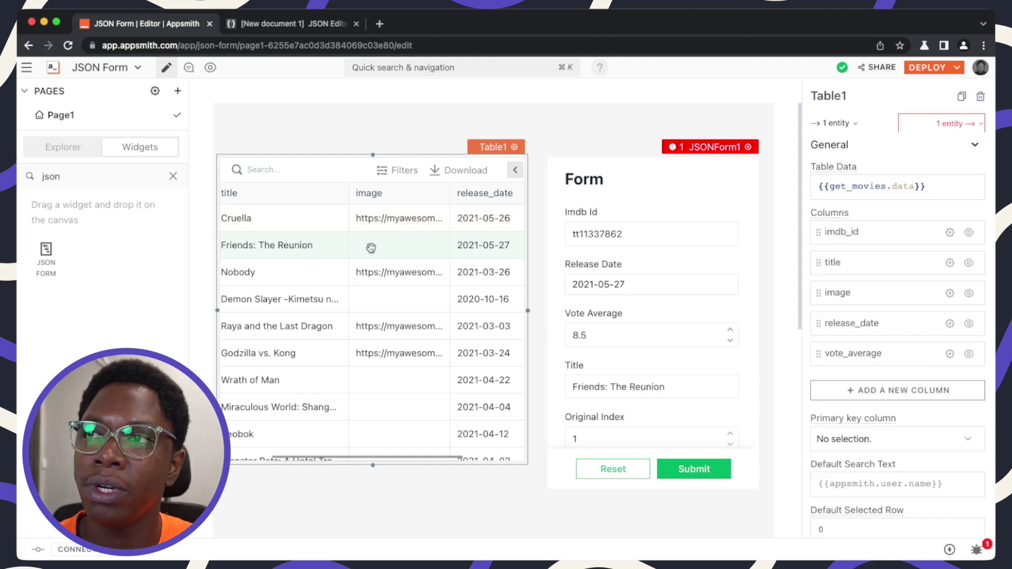
scroll(633, 286, "down", 3)
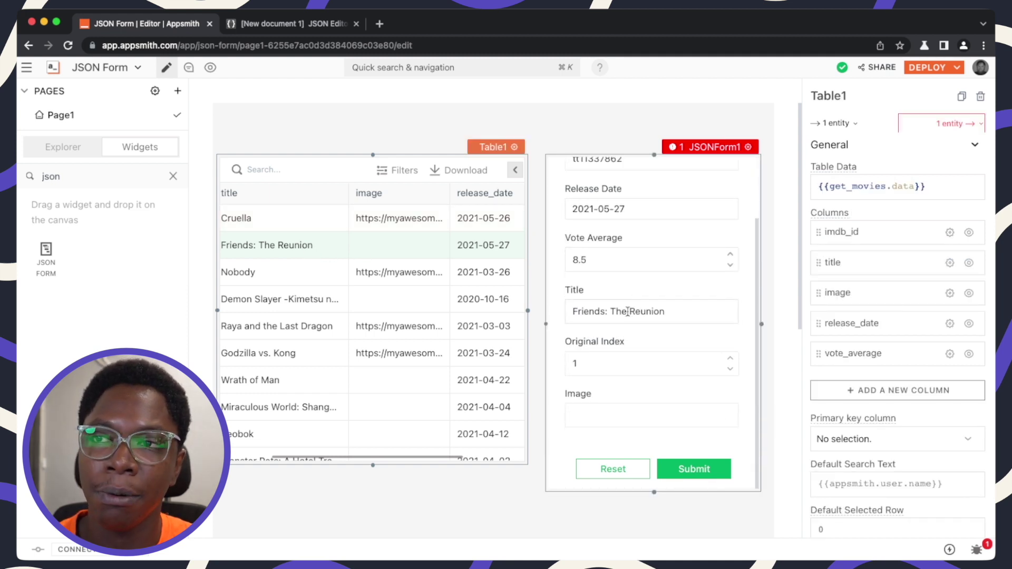
left_click(610, 421)
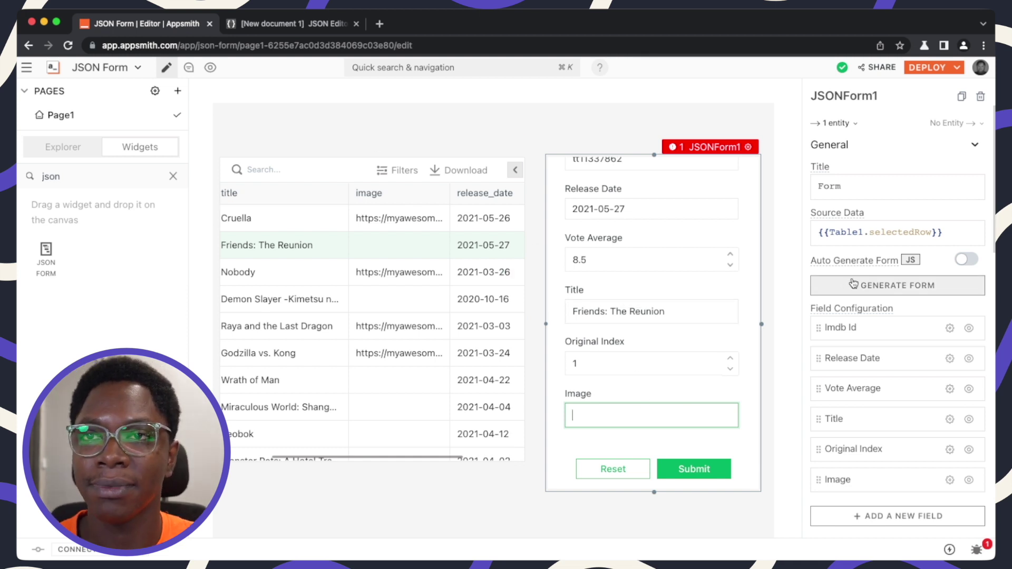
Open the Vote Average field's configuration and review its available options.
scroll(867, 278, "down", 3)
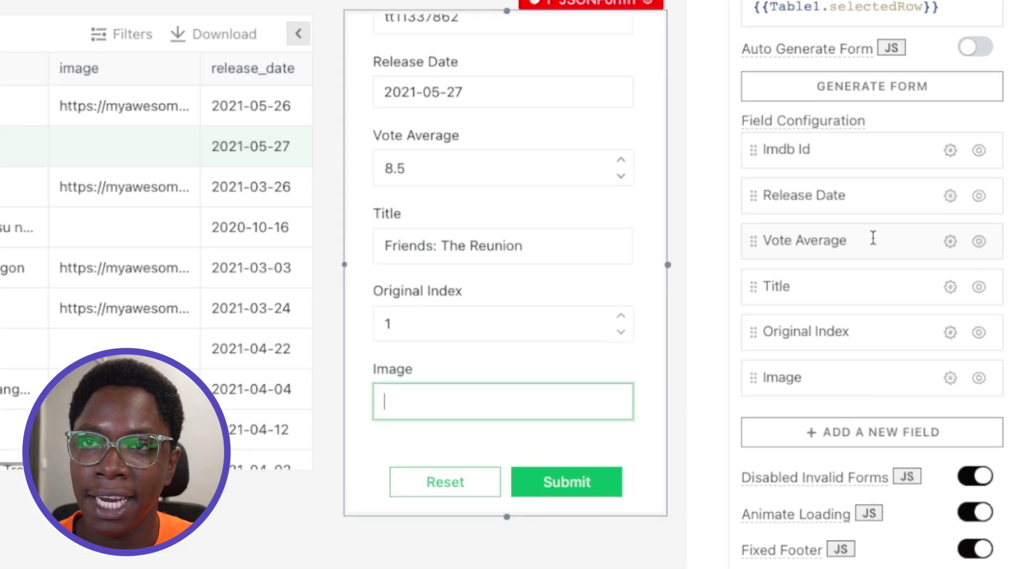
left_click(949, 243)
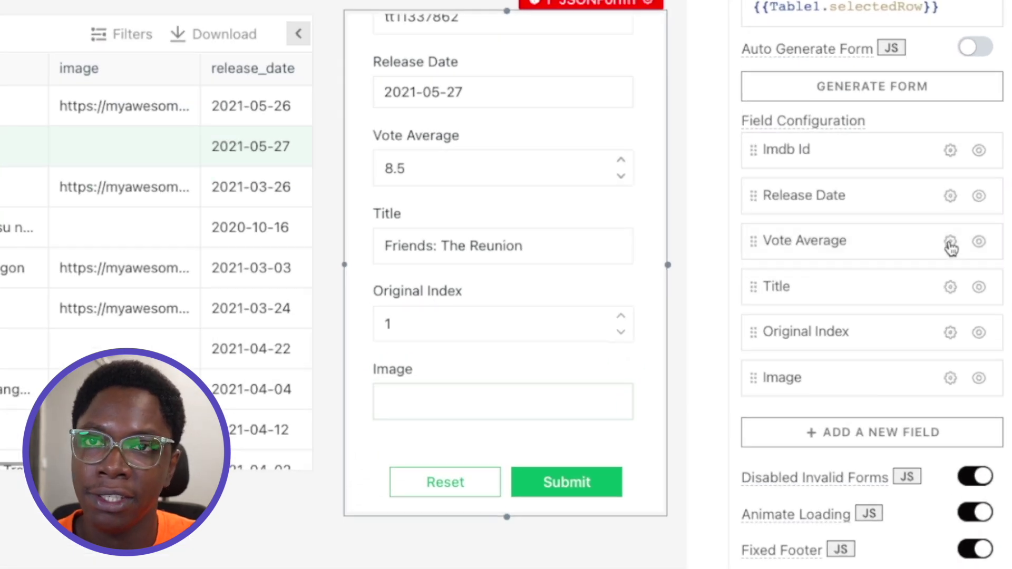
left_click(943, 248)
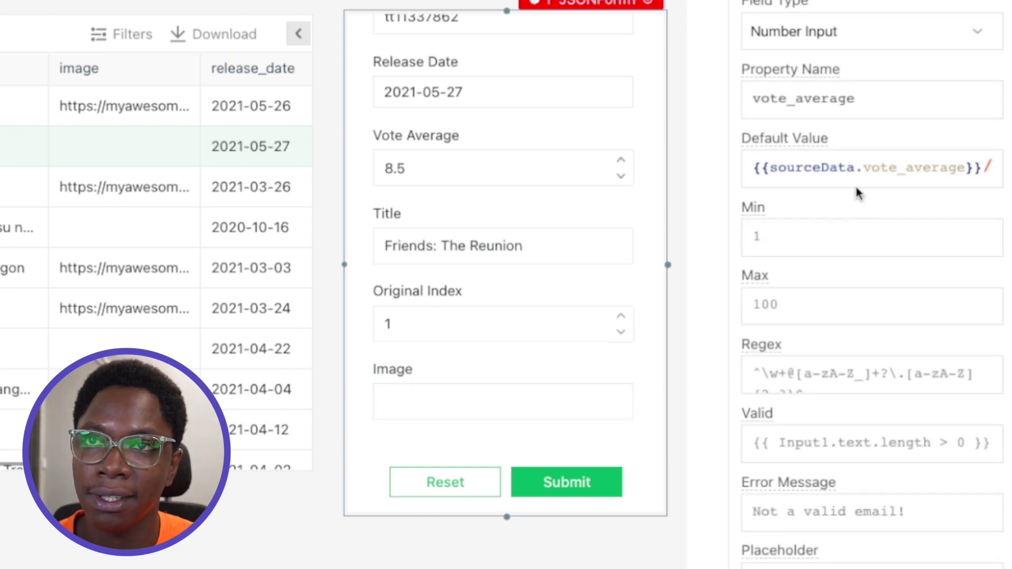
scroll(814, 411, "down", 6)
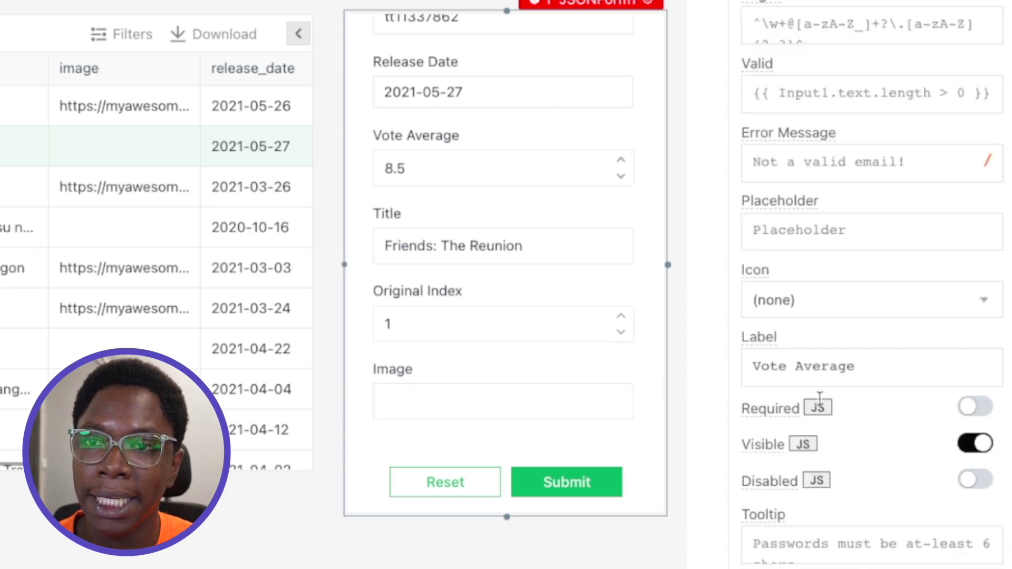
scroll(820, 409, "up", 6)
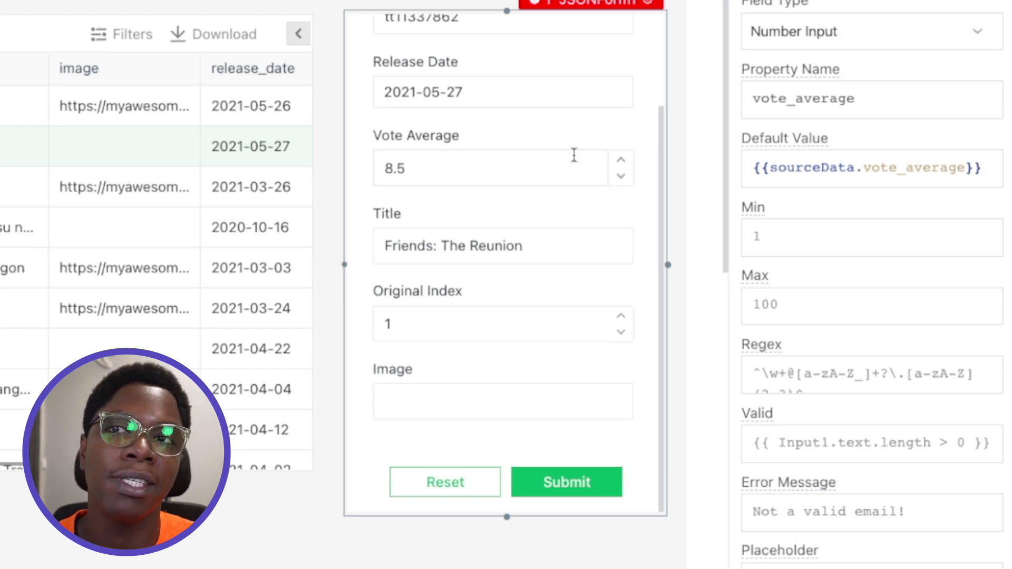
Try Multiline Text Input as the Vote Average field type and restore it to Number Input.
left_click(801, 49)
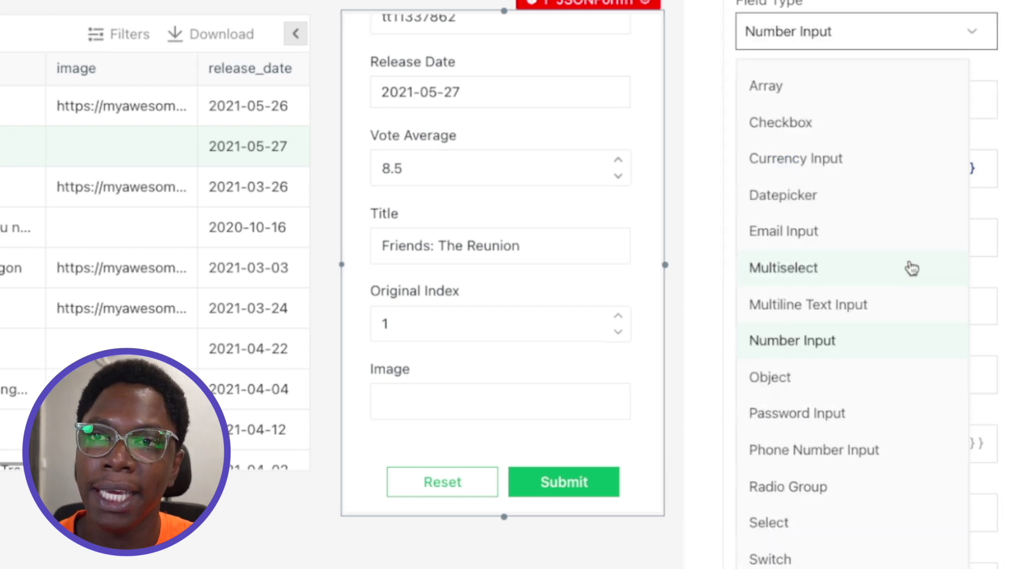
left_click(901, 302)
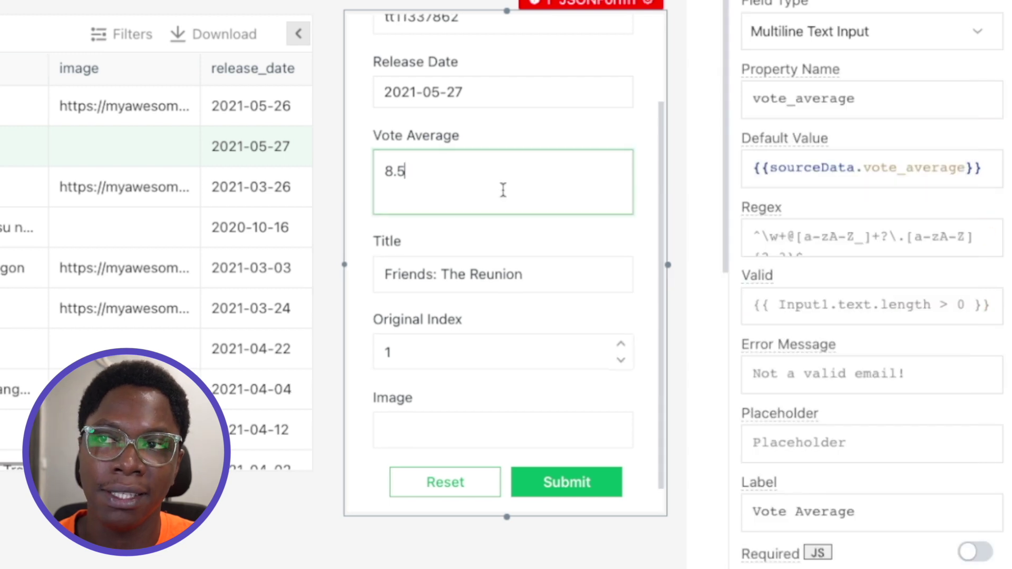
left_click(824, 41)
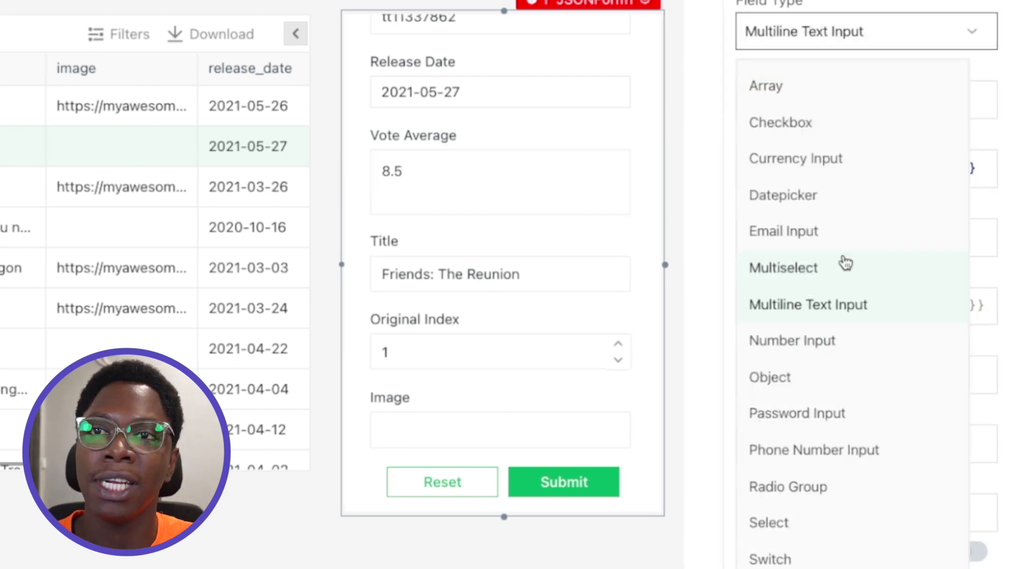
left_click(829, 343)
Return to the form's field list, hide the Vote Average field and show it again.
scroll(872, 352, "down", 10)
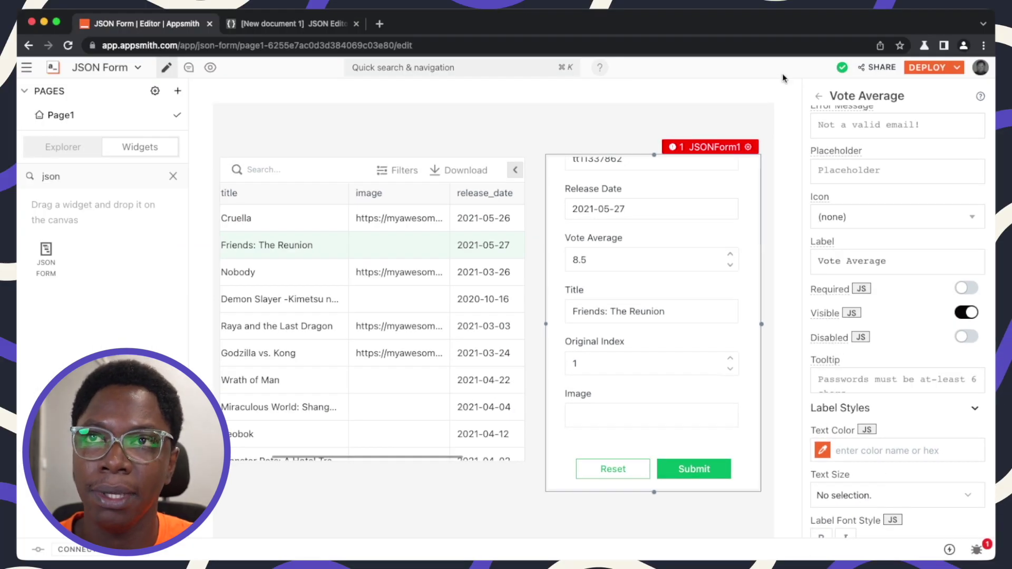
left_click(819, 95)
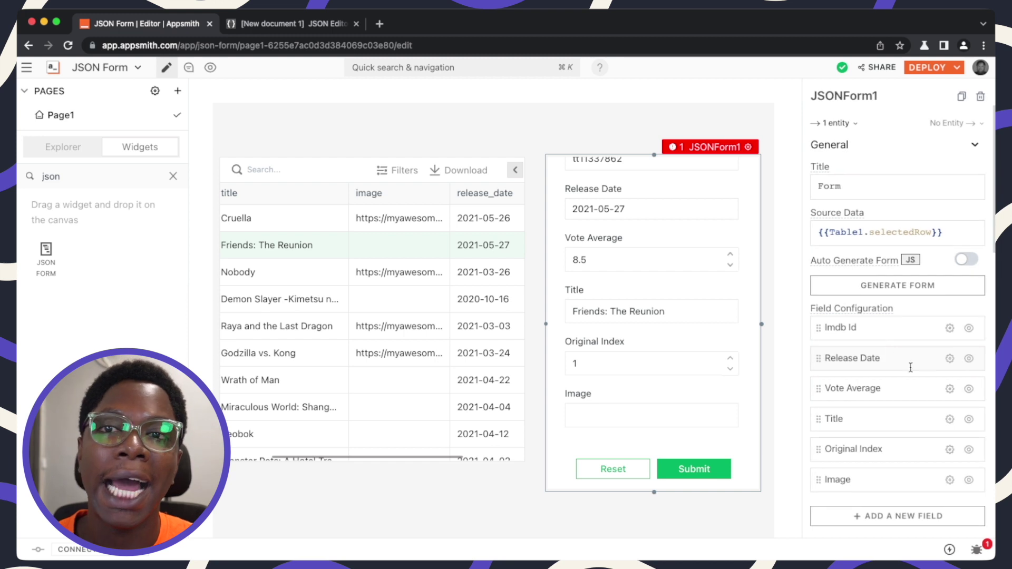
left_click(968, 389)
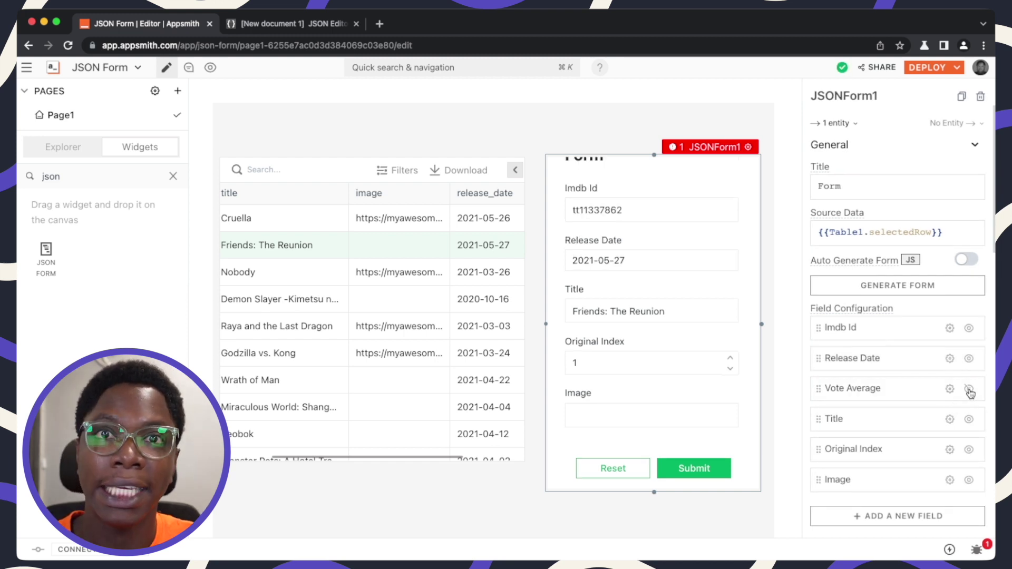
left_click(969, 390)
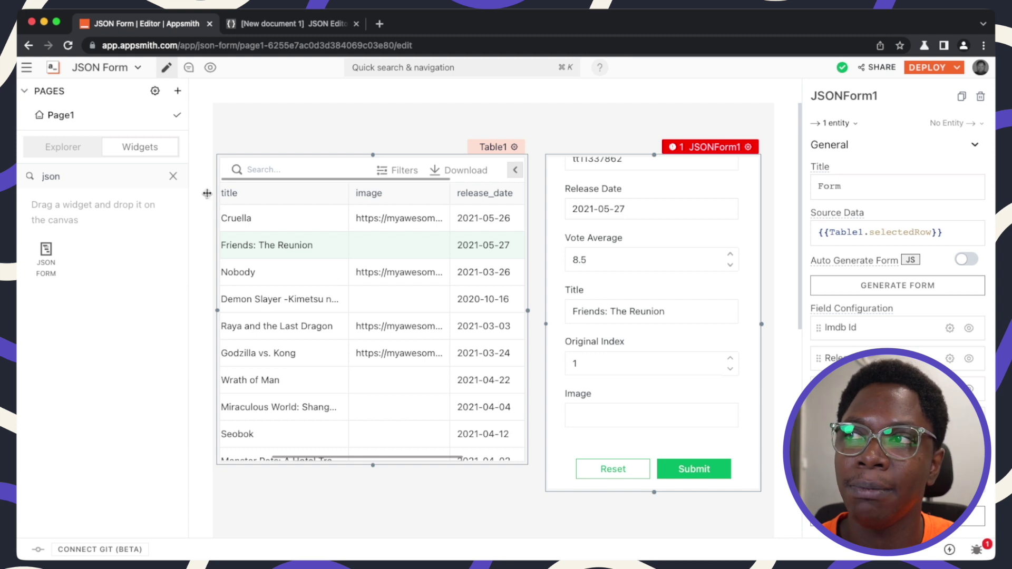
Add an Update query for the movie collection of the my_movies datasource and name it update_movie.
left_click(173, 176)
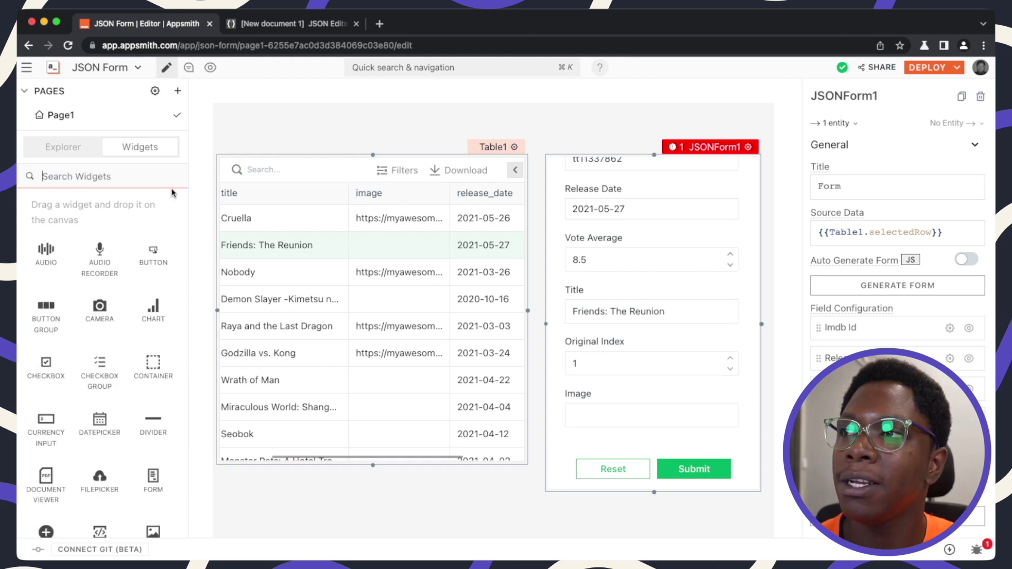
left_click(68, 151)
left_click(25, 292)
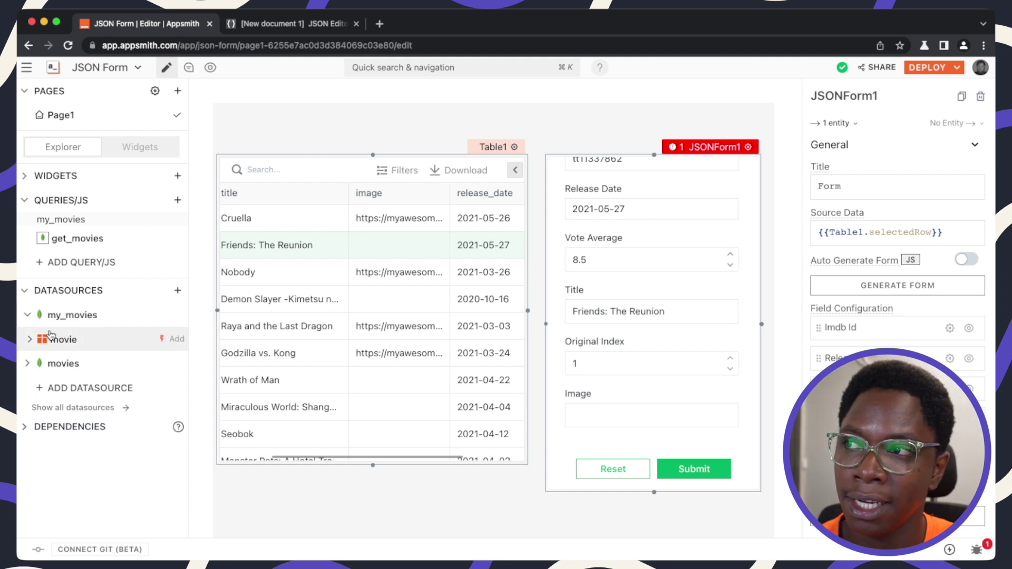
left_click(176, 341)
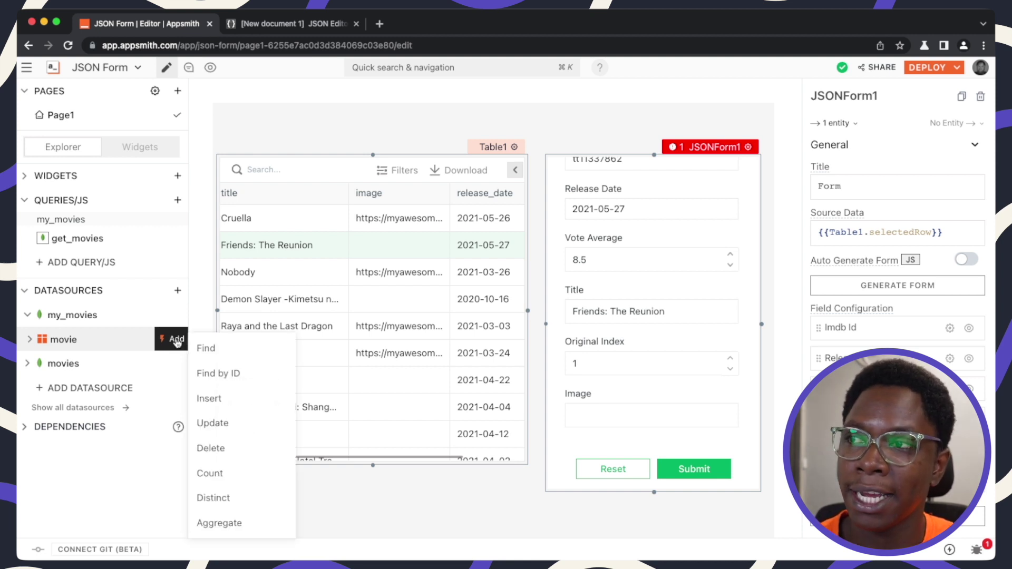
left_click(248, 426)
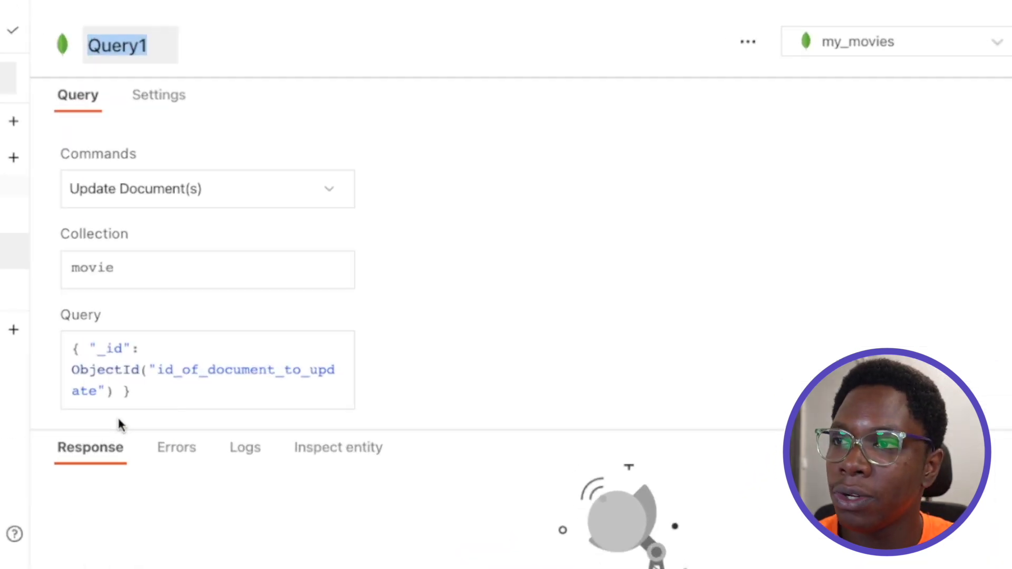
type("update_movie")
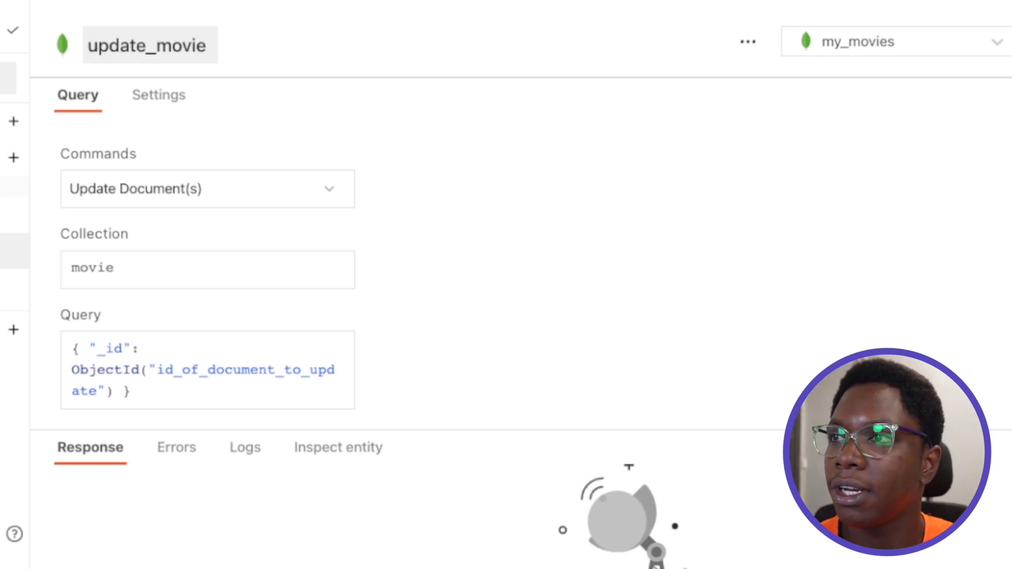
Make the update_movie query filter match imdb_id against "{{Table1.selectedRow.imdb_id}}" in place of the ObjectId placeholder.
left_click(97, 349)
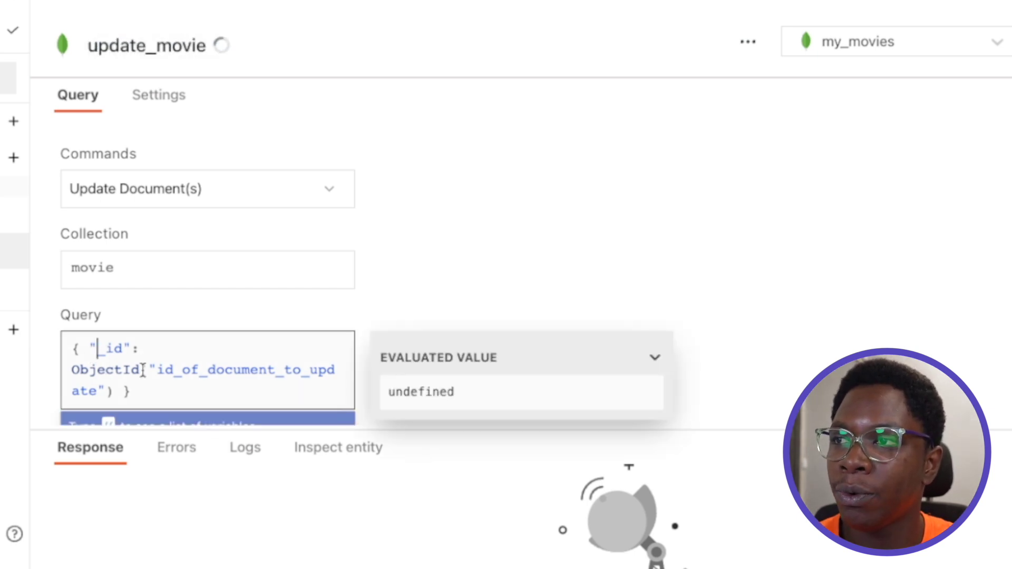
type("imdb")
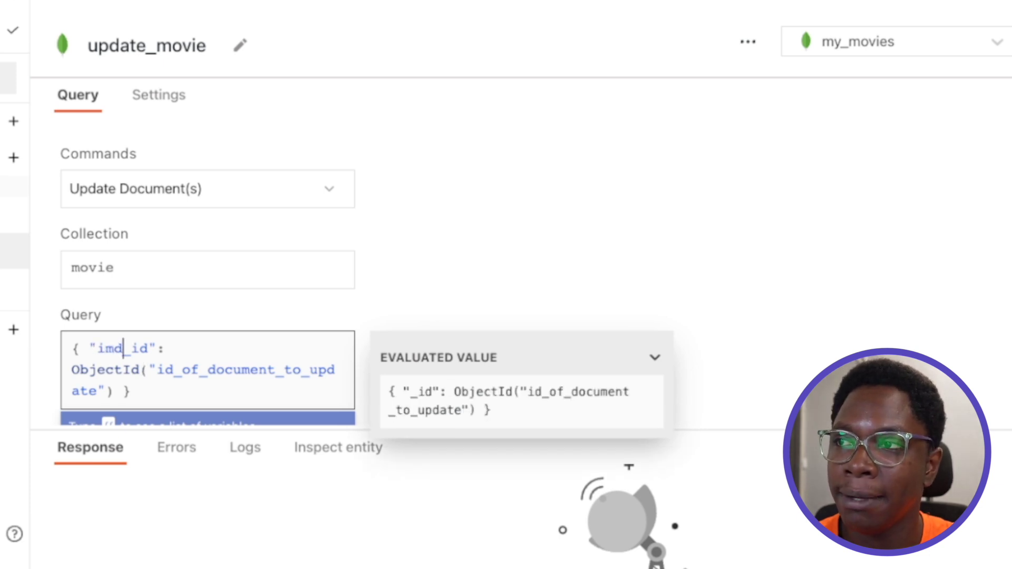
left_click(111, 391)
left_click_drag(111, 391, 62, 381)
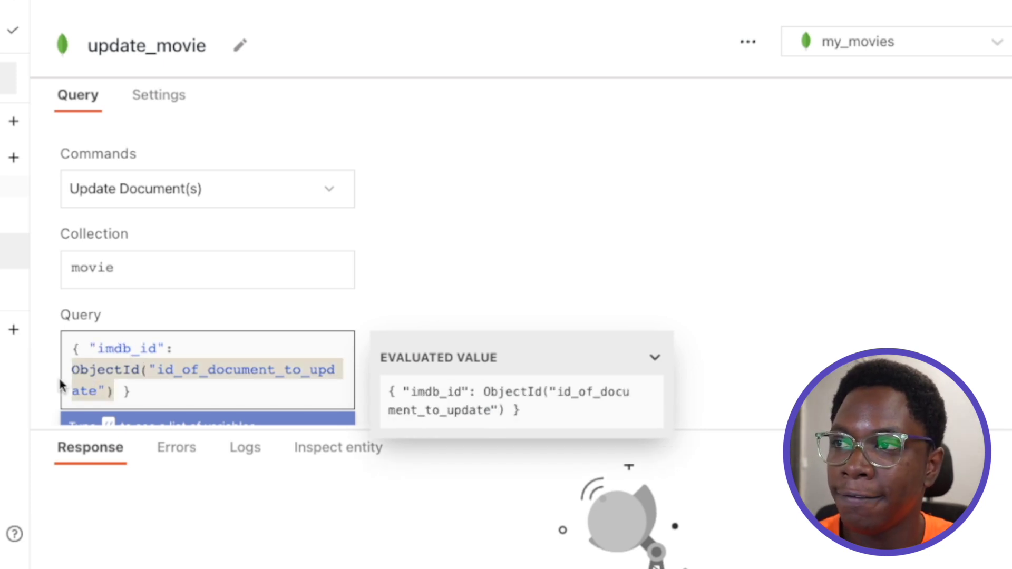
key("BackSpace")
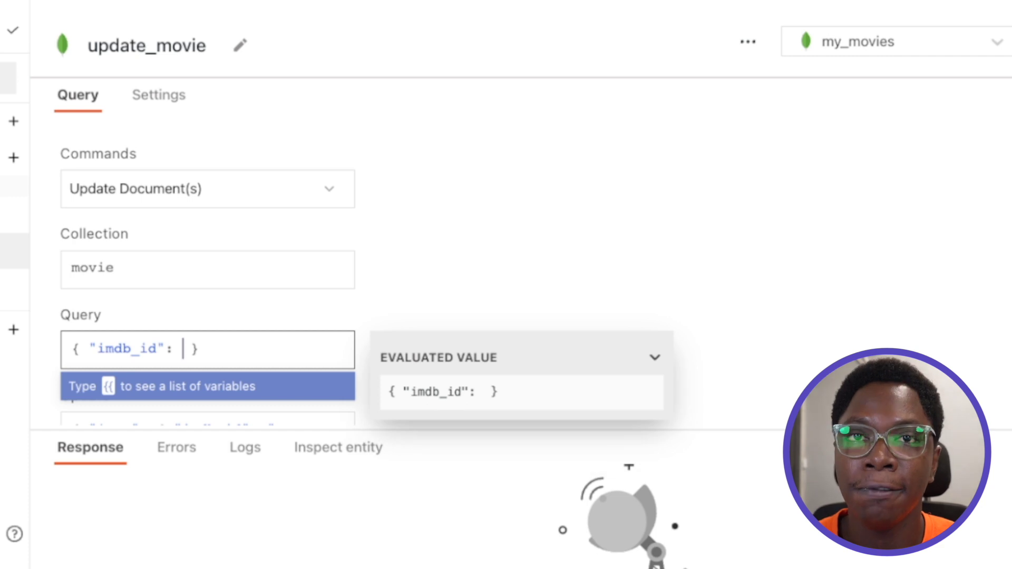
type("\"")
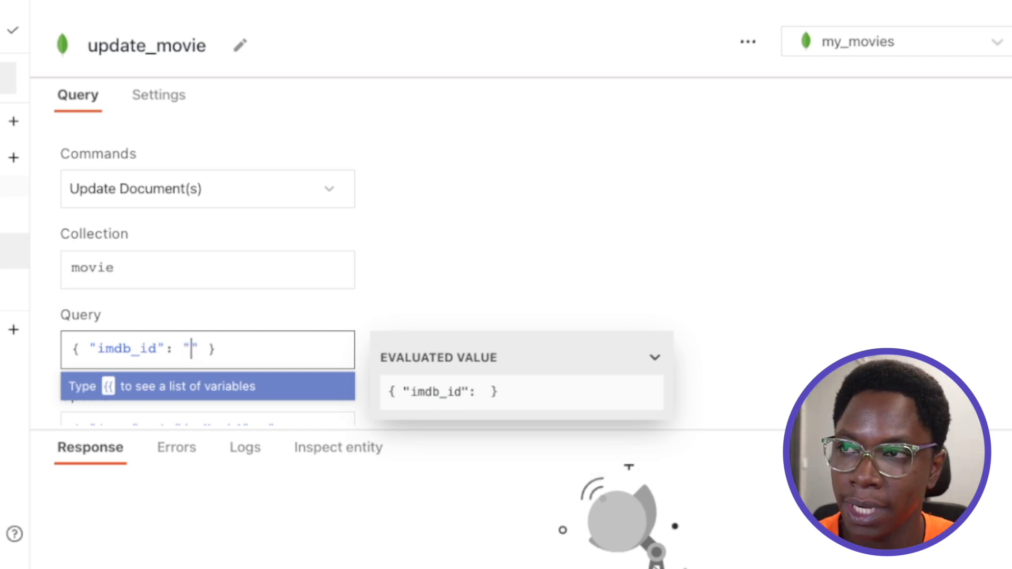
type("{{Table1.")
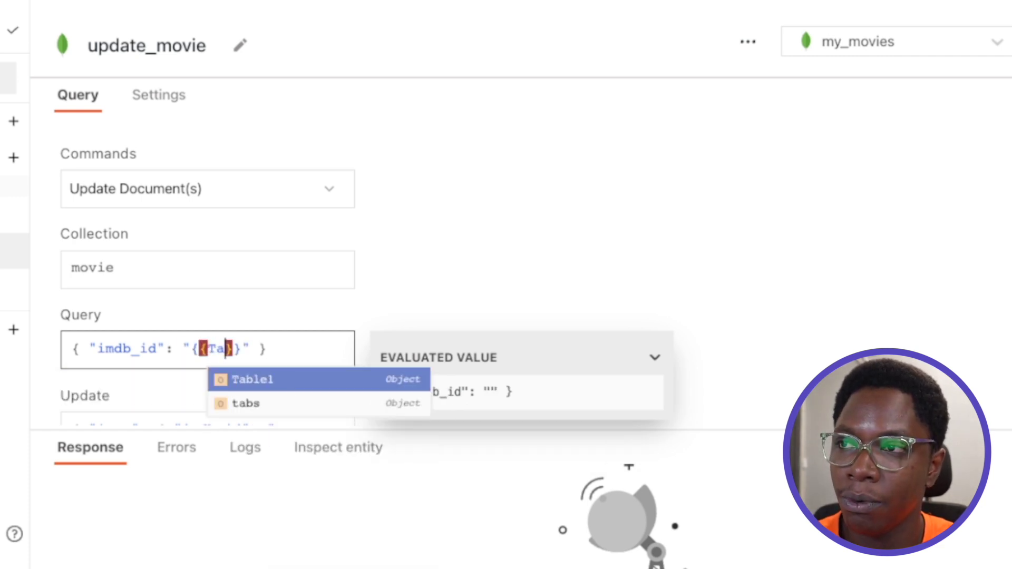
type("sele")
key("Return")
type(".im")
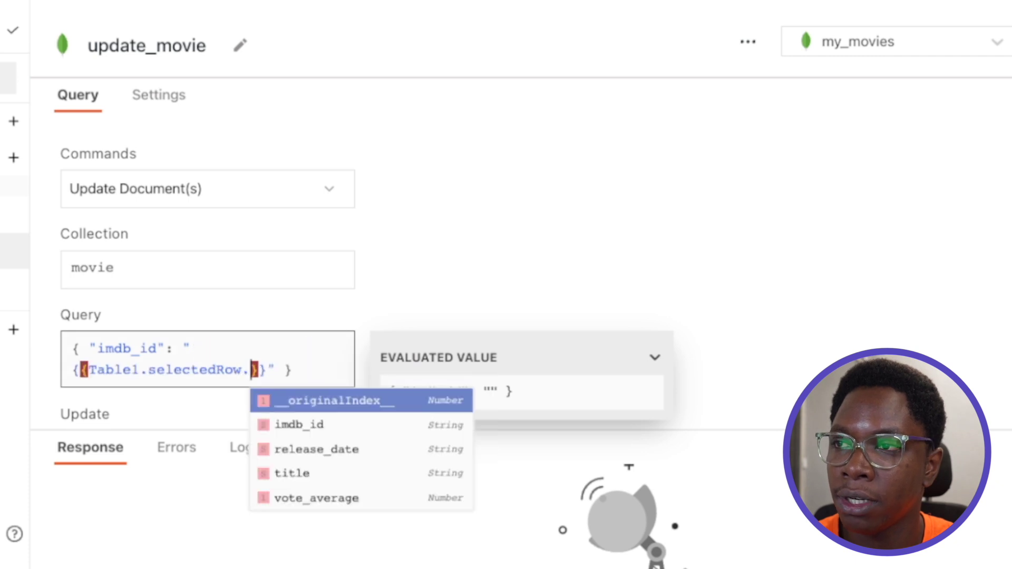
key("Return")
Add "vote_average": 1 as a second field in the query's $set update object.
scroll(314, 271, "down", 5)
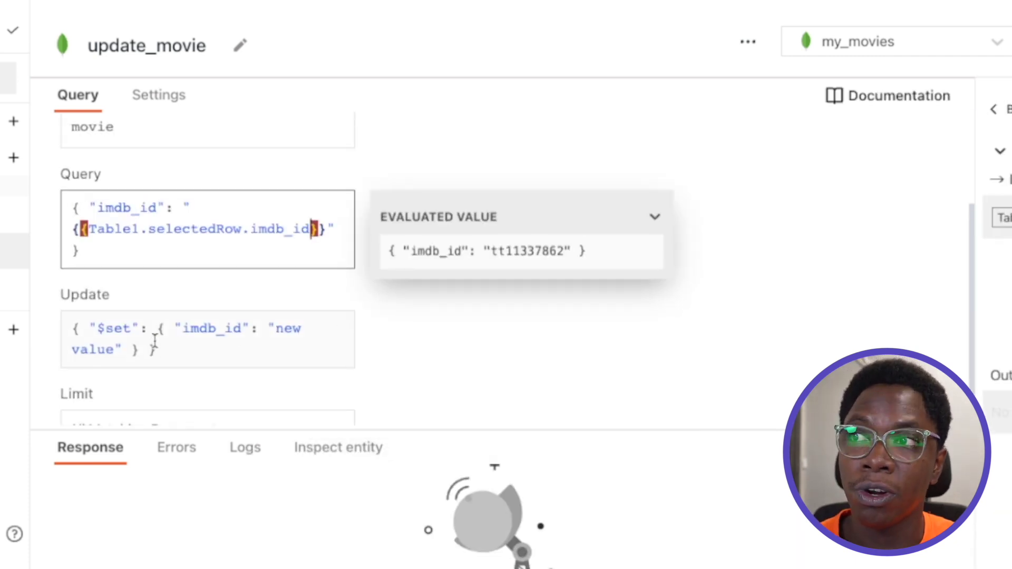
left_click_drag(159, 328, 140, 352)
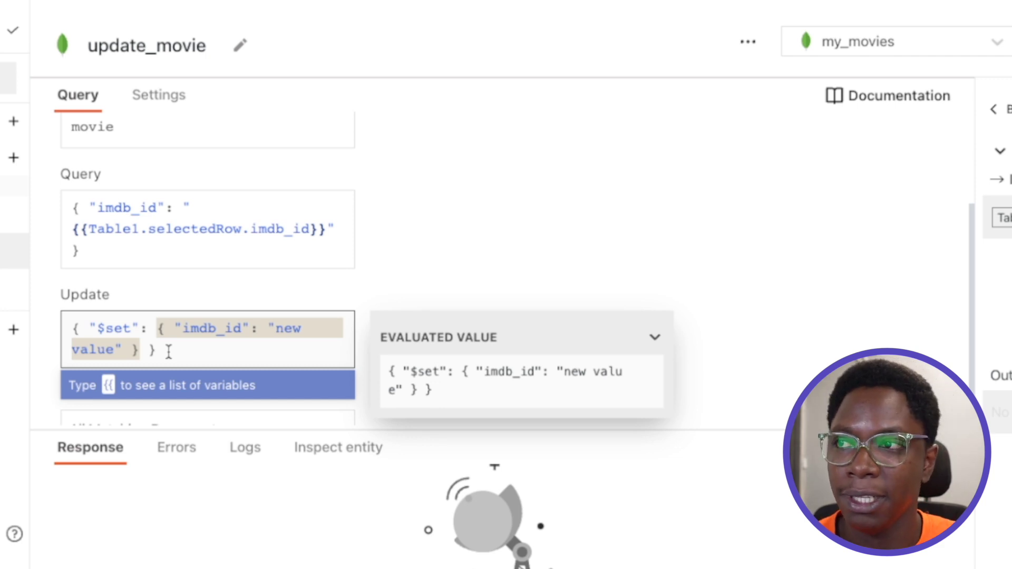
left_click(124, 349)
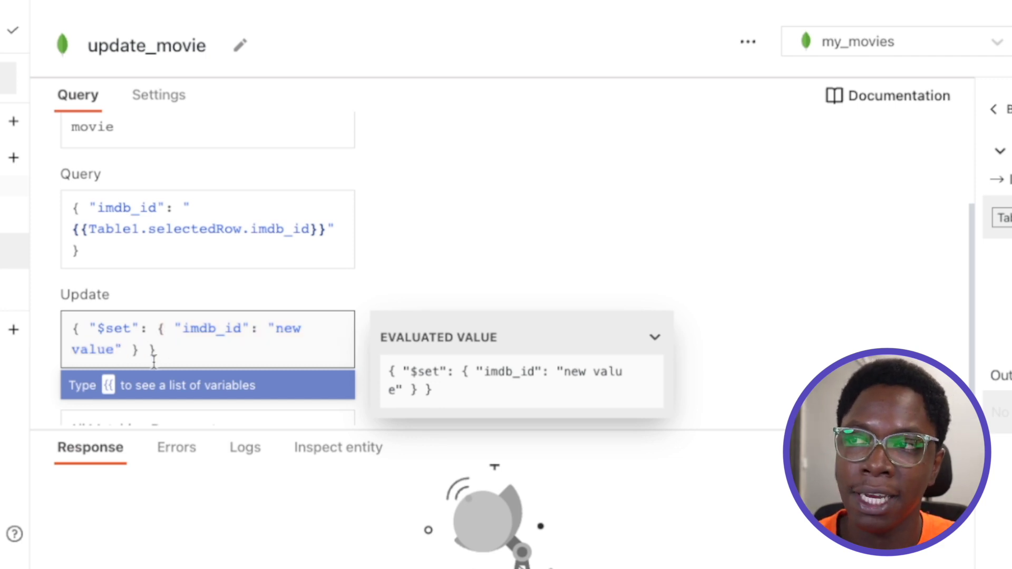
type(", \"")
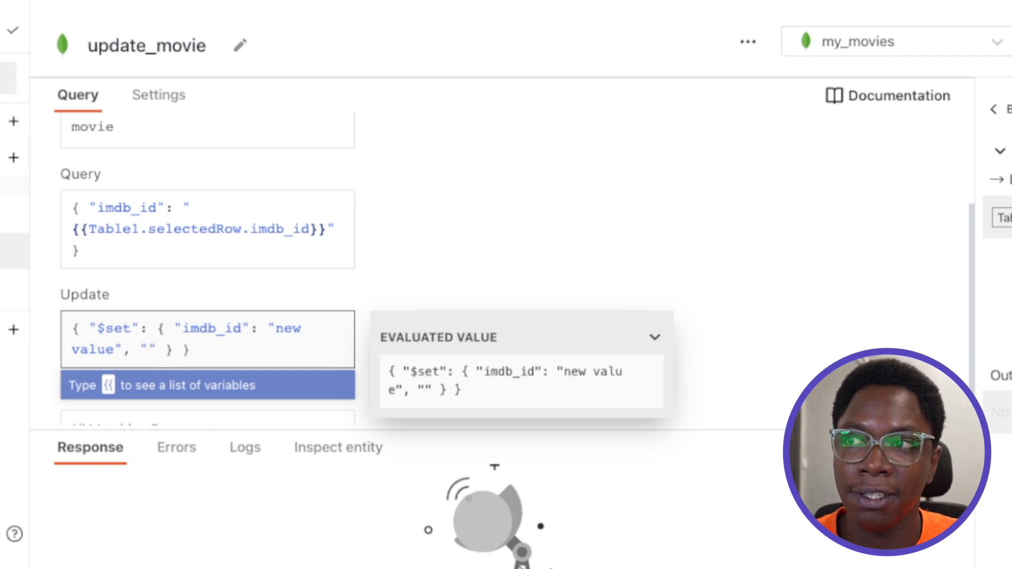
type("vote_average\": ")
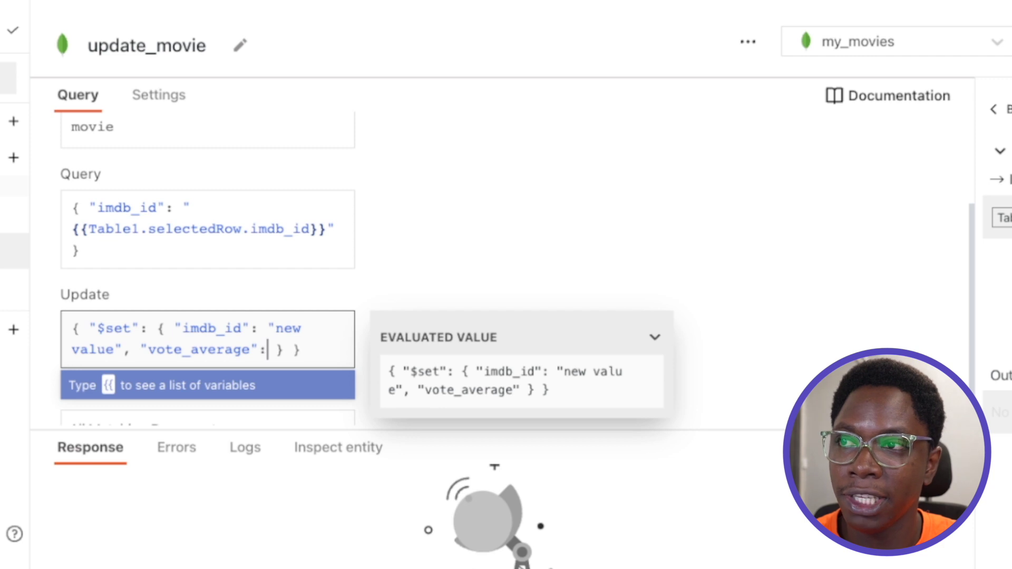
type("1")
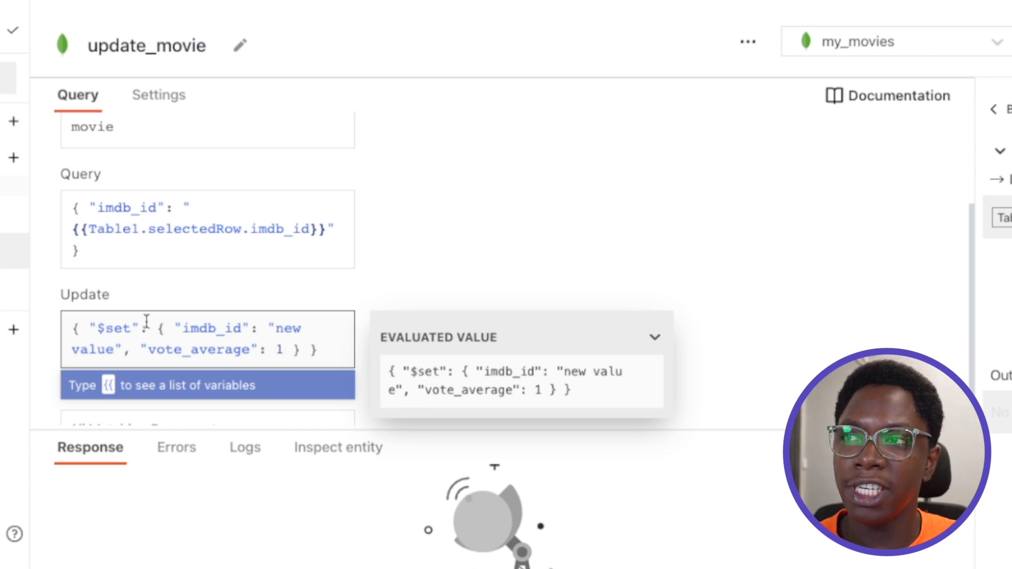
Replace the whole $set object in the update with {{JSONForm1.formData}} and inspect its evaluated value.
left_click_drag(155, 328, 305, 349)
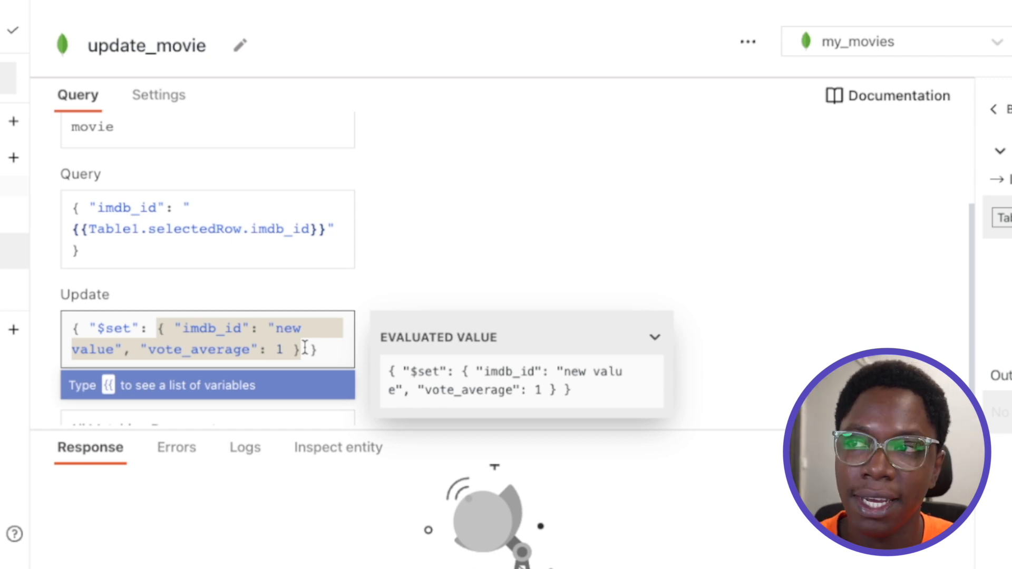
key("BackSpace")
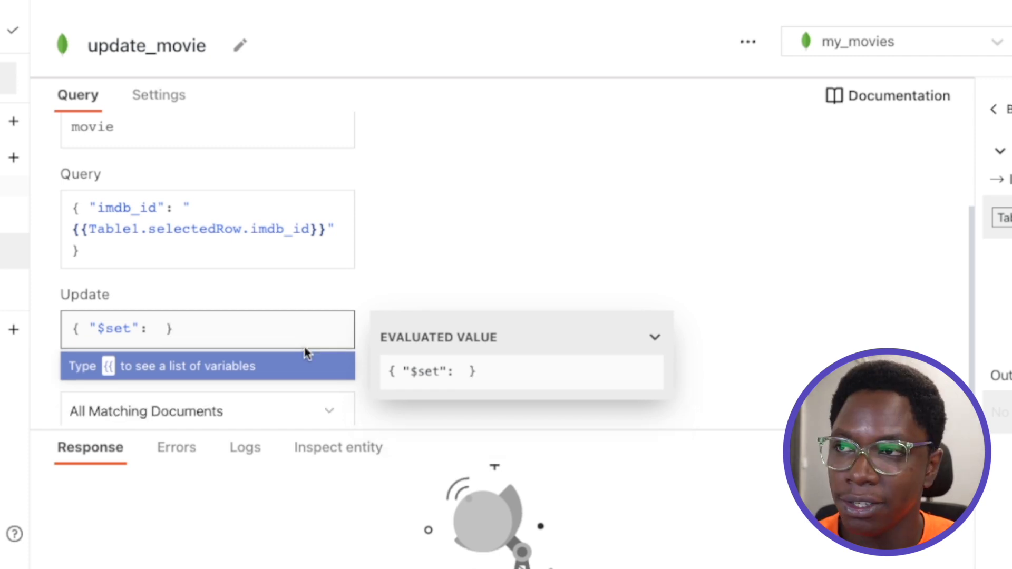
type("{{")
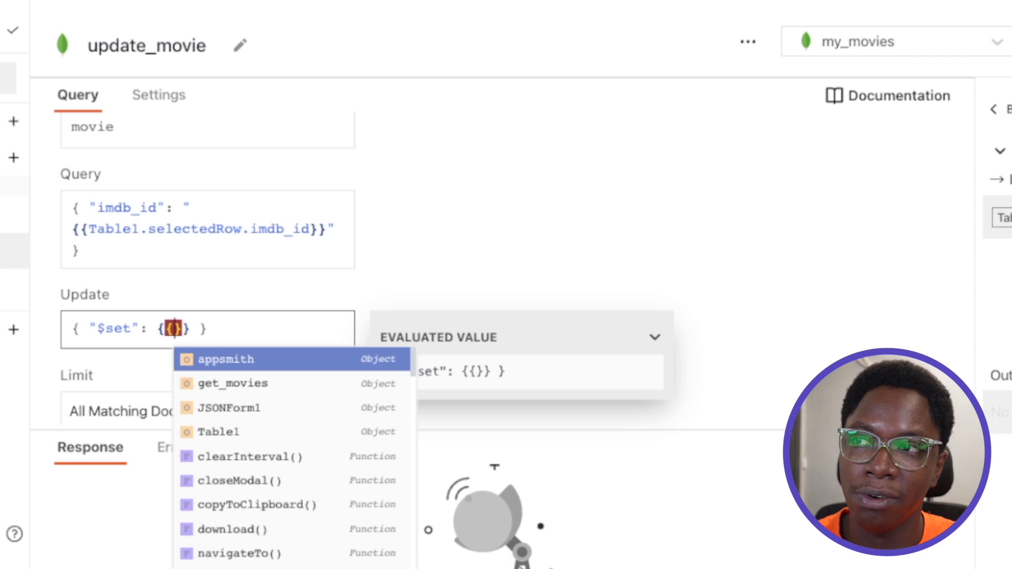
type("js")
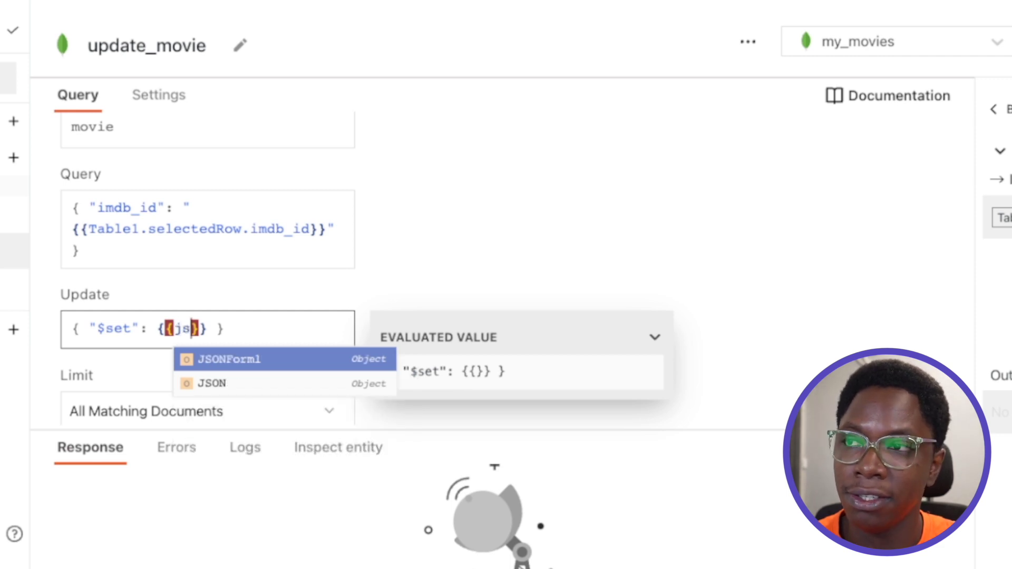
key("Return")
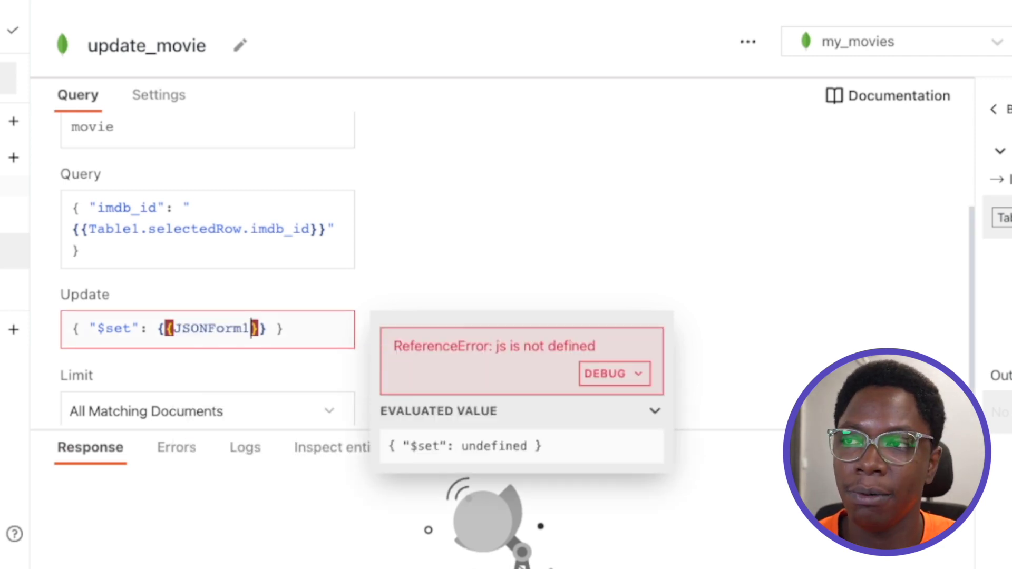
type(".")
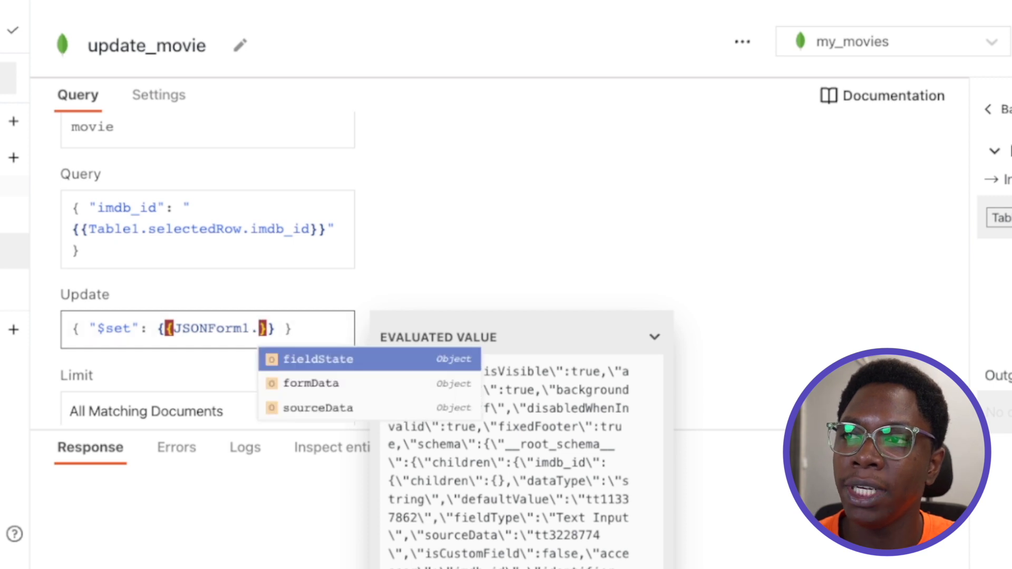
key("Down")
key("Return")
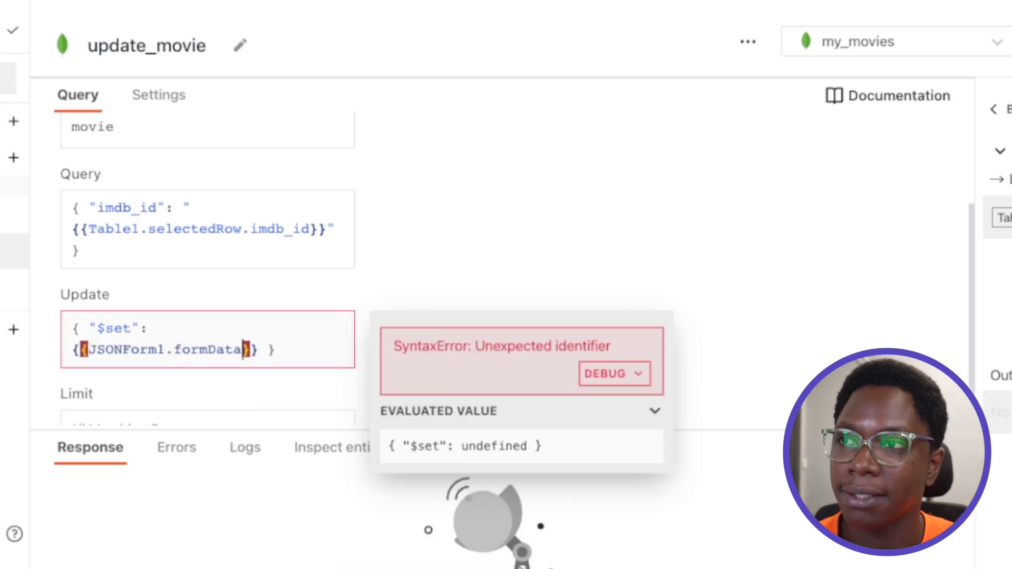
left_click_drag(389, 372, 516, 446)
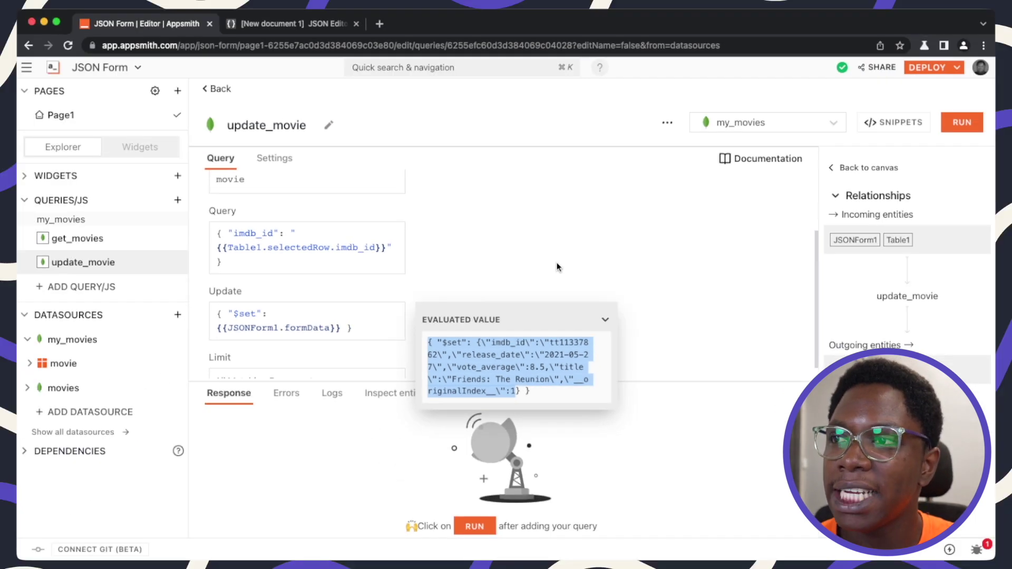
left_click(555, 266)
scroll(501, 293, "down", 1)
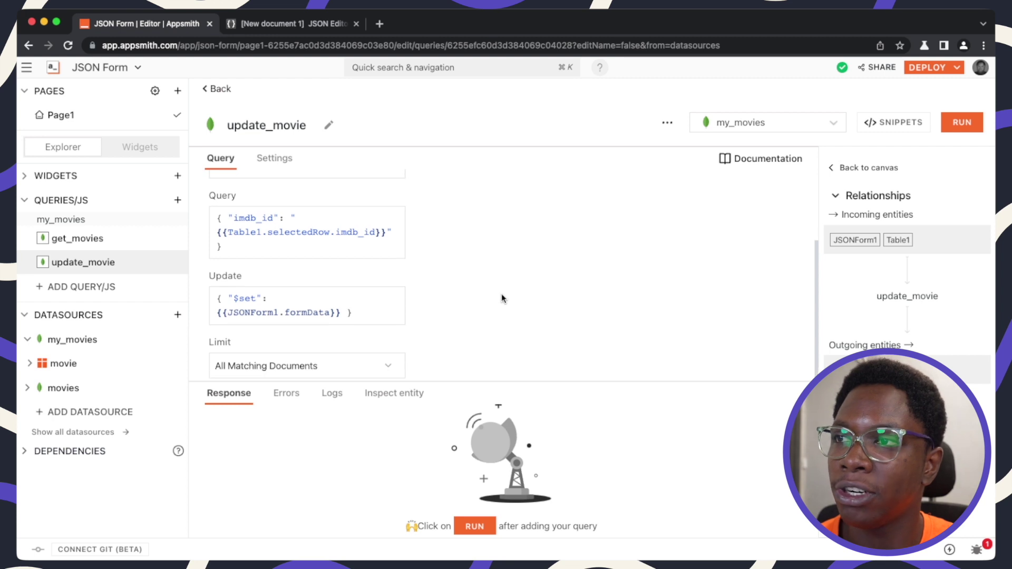
Return to the canvas and set JSONForm1's onSubmit action to execute the update_movie query.
left_click(140, 147)
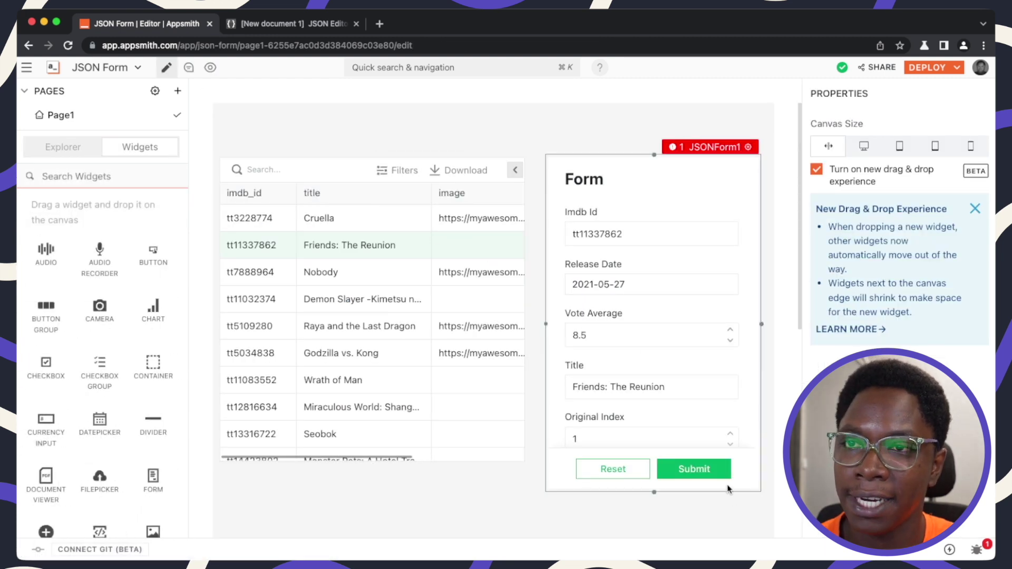
left_click(727, 199)
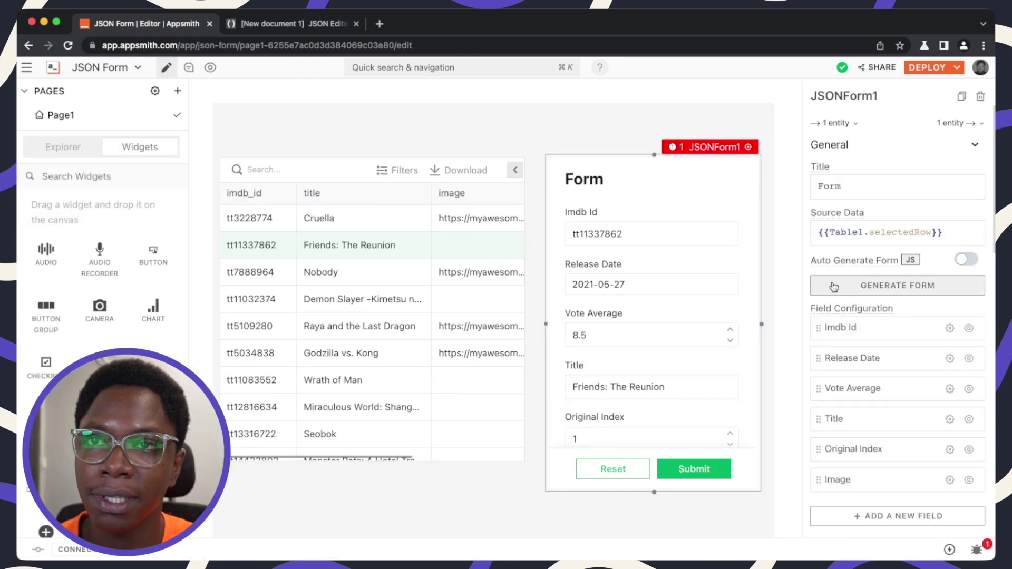
scroll(833, 295, "down", 7)
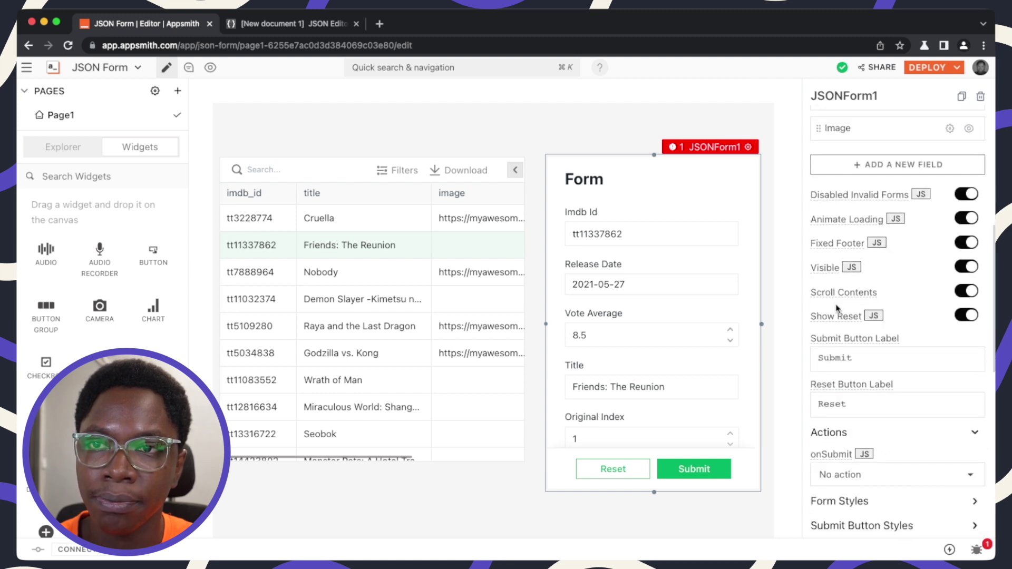
scroll(847, 392, "down", 1)
left_click(846, 456)
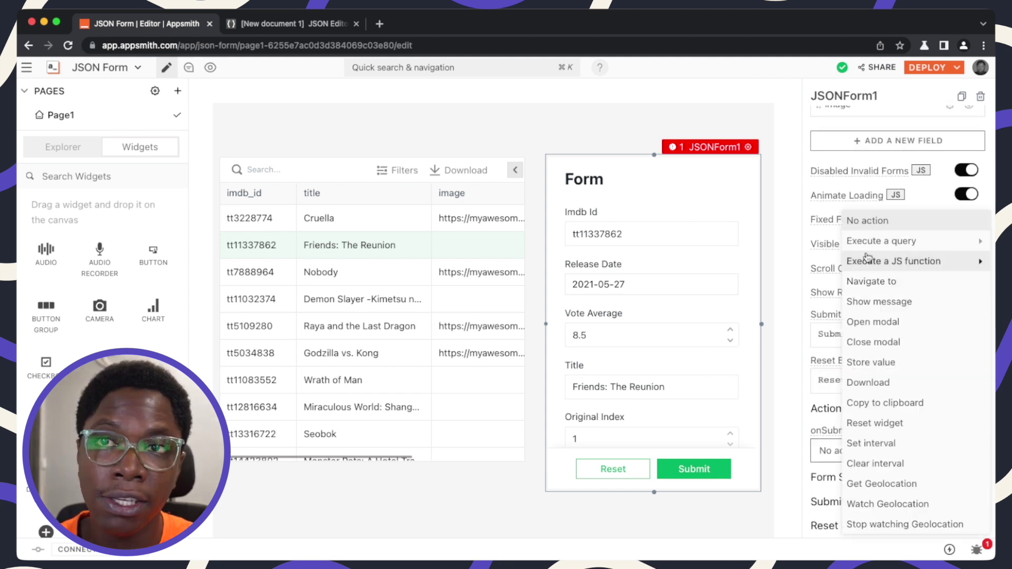
mouse_move(867, 241)
left_click(728, 284)
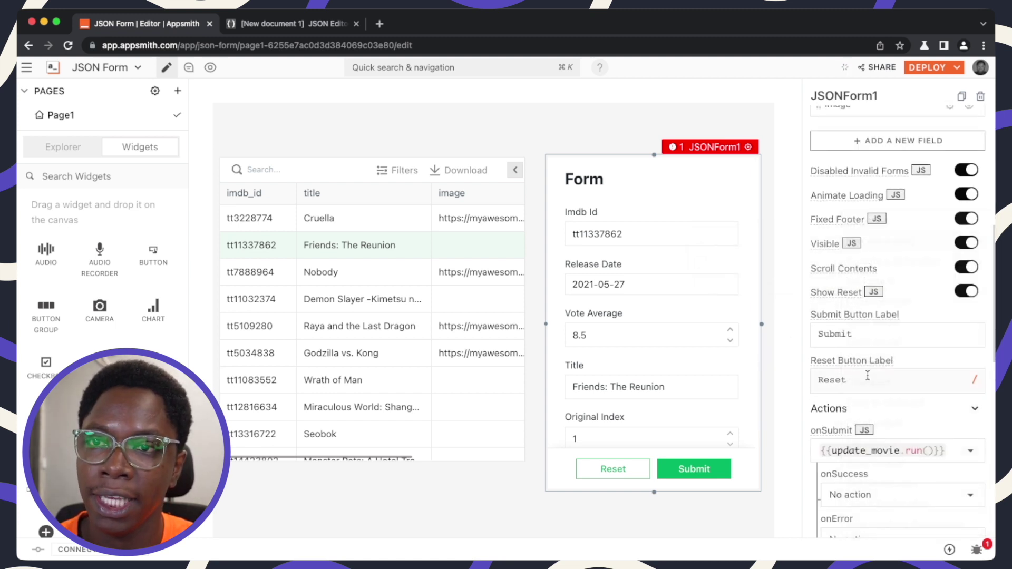
Set the onSuccess action of the form's update_movie call to execute the get_movies query.
scroll(854, 448, "down", 2)
left_click(856, 445)
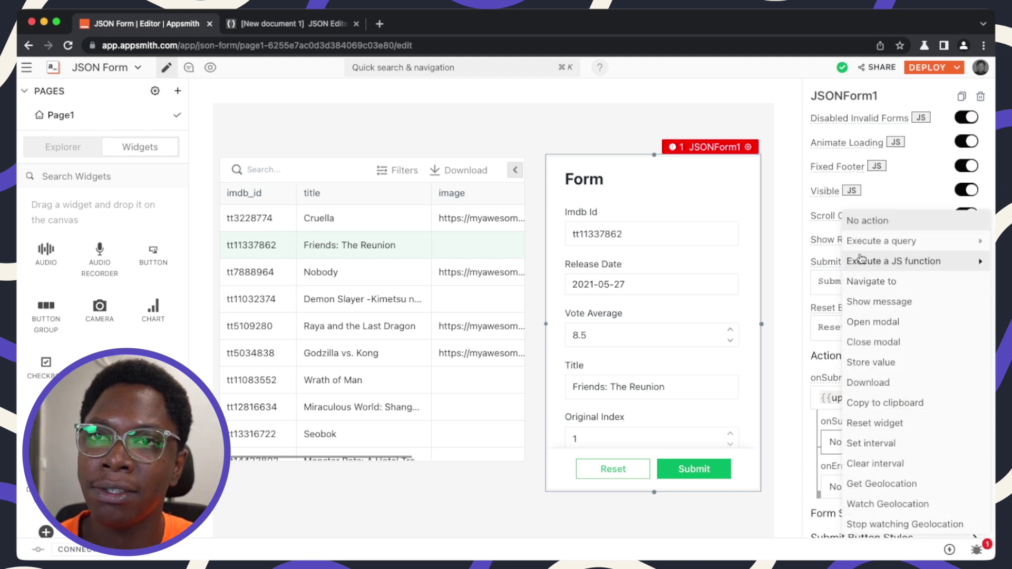
mouse_move(864, 241)
left_click(738, 263)
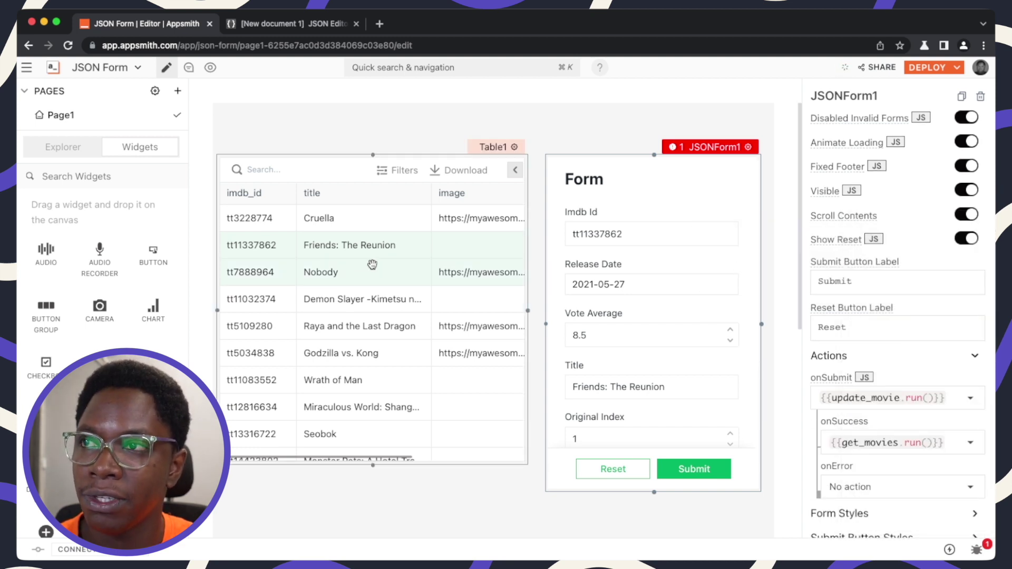
Set Vote Average to 8.57 for Friends: The Reunion in the form, submit it and check the table's vote_average column.
scroll(352, 280, "right", 4)
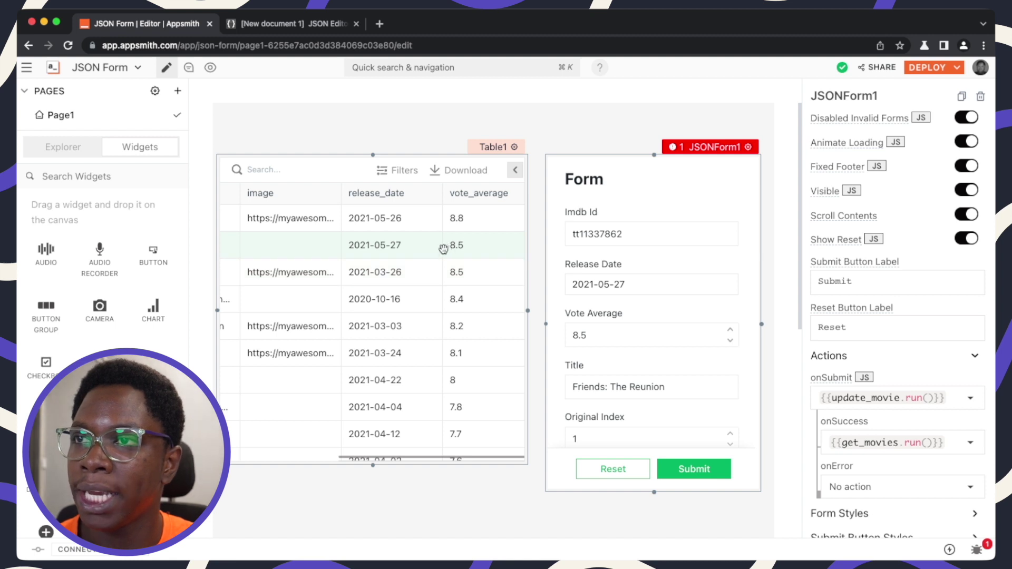
scroll(429, 252, "left", 5)
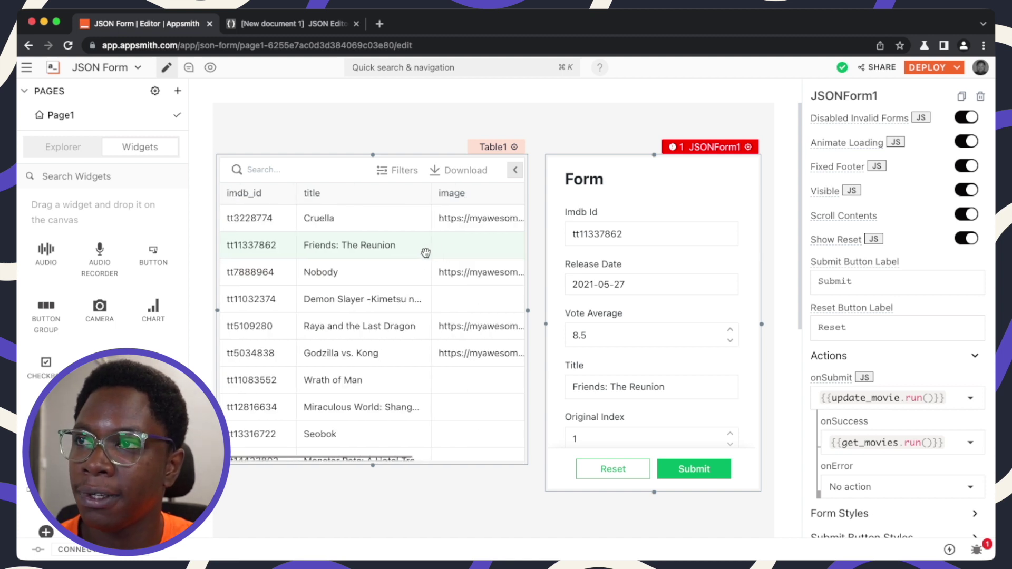
scroll(412, 247, "right", 5)
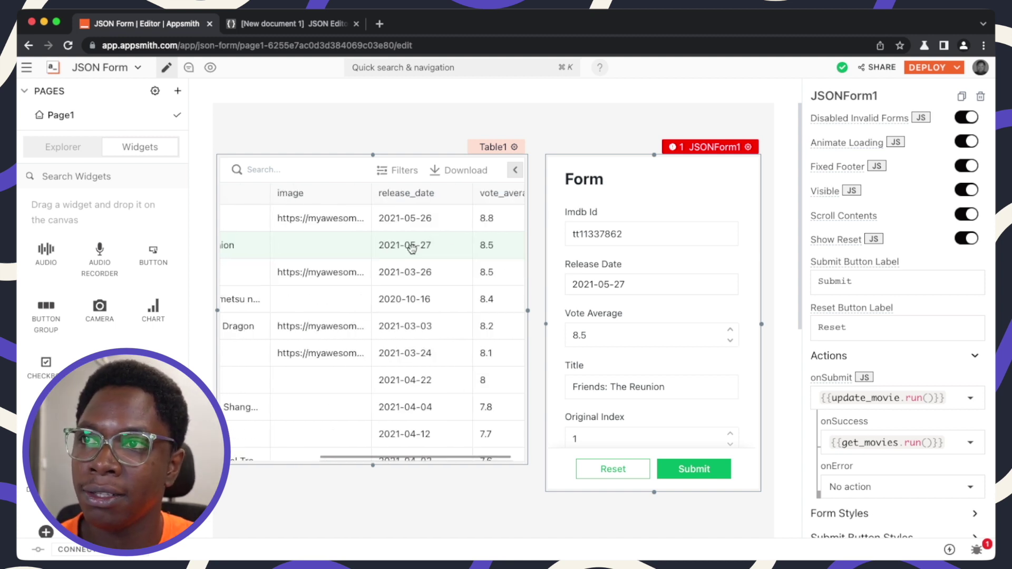
scroll(653, 315, "down", 1)
left_click(611, 336)
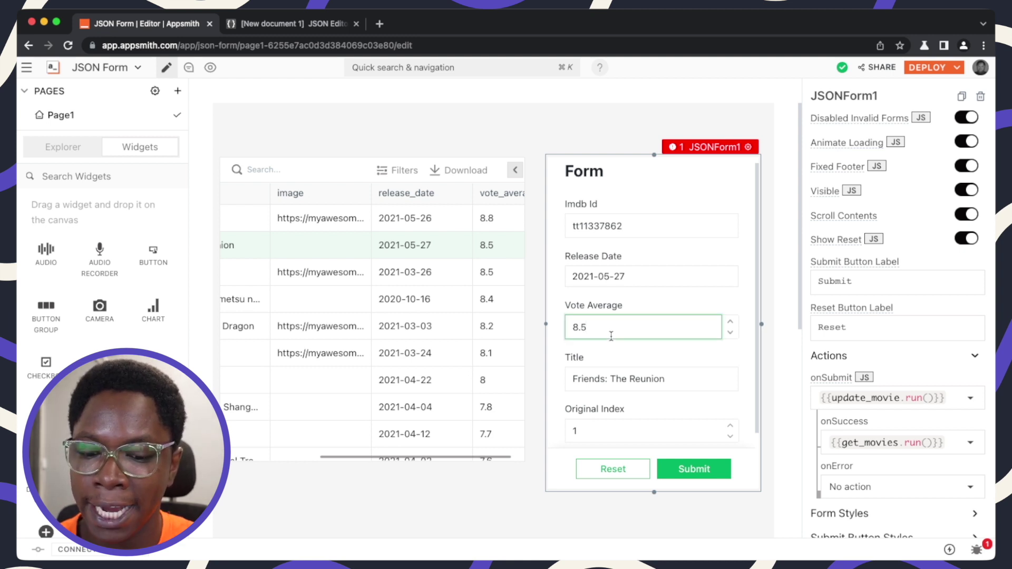
left_click(709, 472)
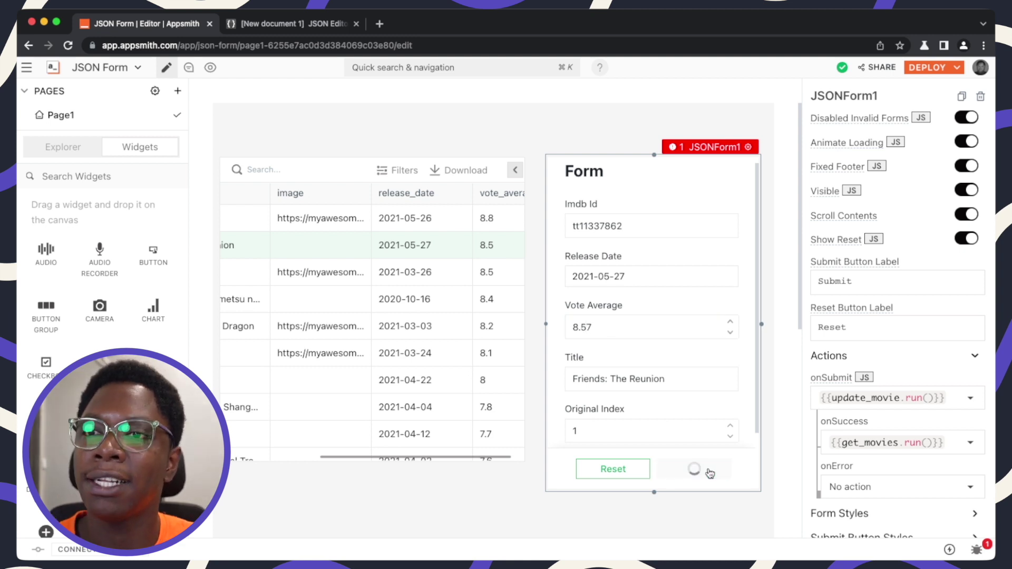
scroll(425, 342, "right", 3)
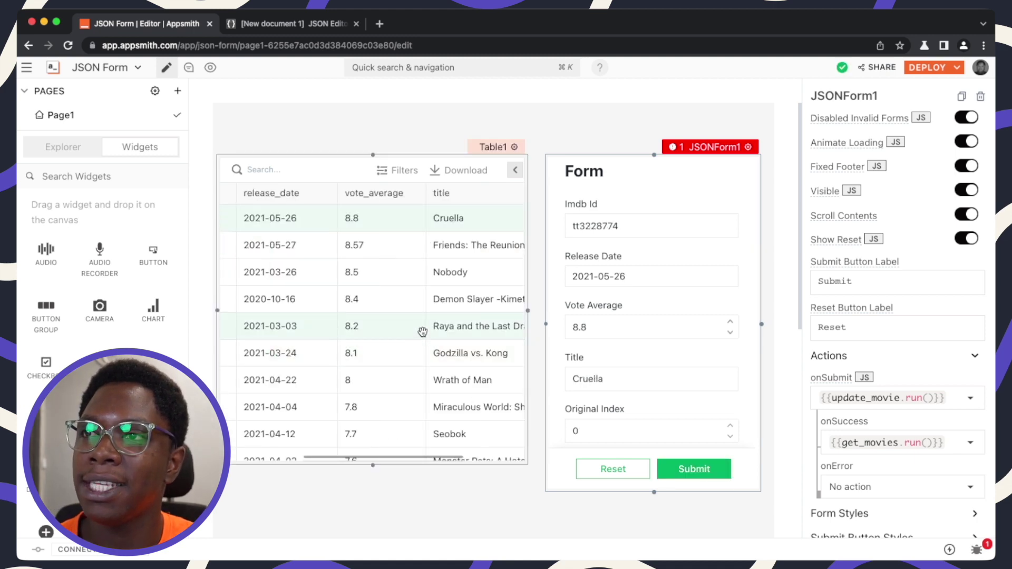
scroll(421, 330, "right", 3)
scroll(416, 328, "left", 6)
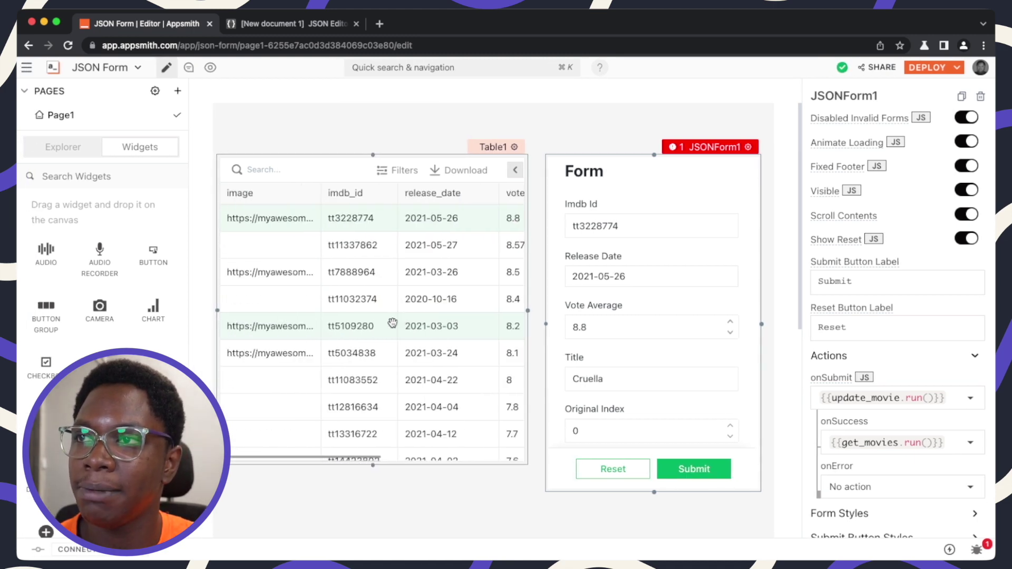
scroll(392, 322, "right", 3)
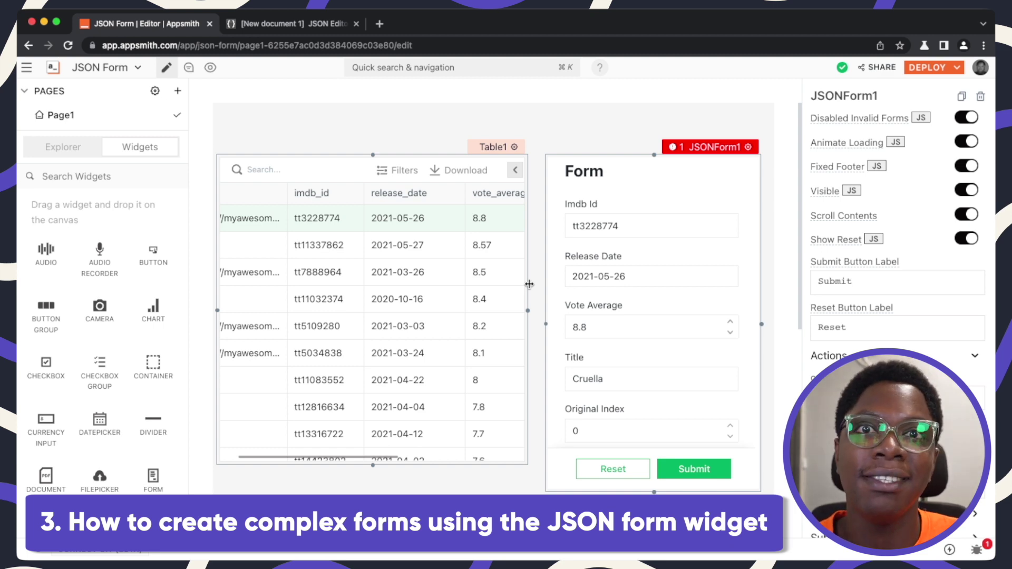
Switch to JSON Editor Online and examine the name, age, email and nested friends arrays in the sample document.
left_click(308, 31)
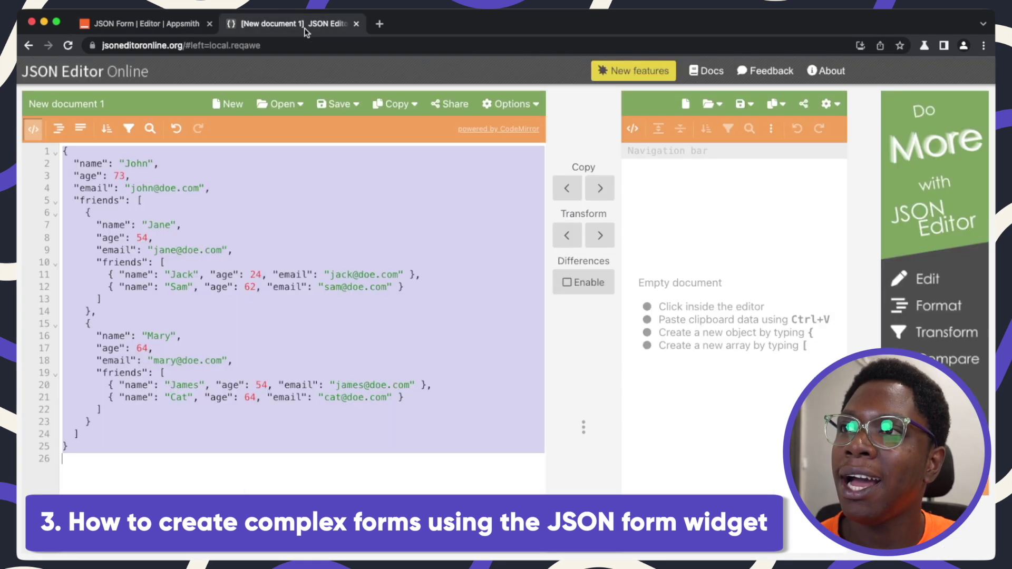
left_click(169, 397)
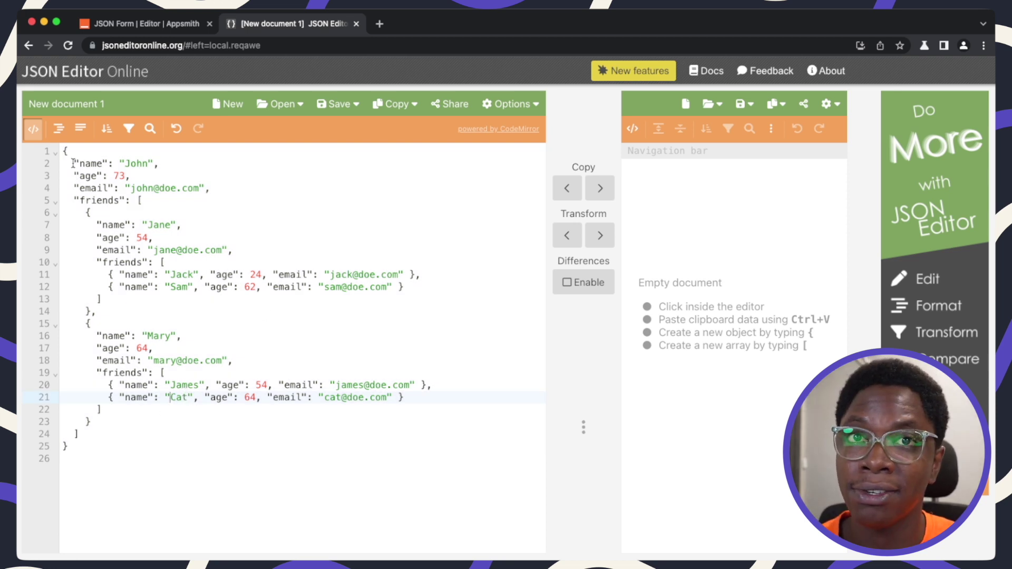
left_click_drag(69, 164, 231, 203)
left_click(231, 203)
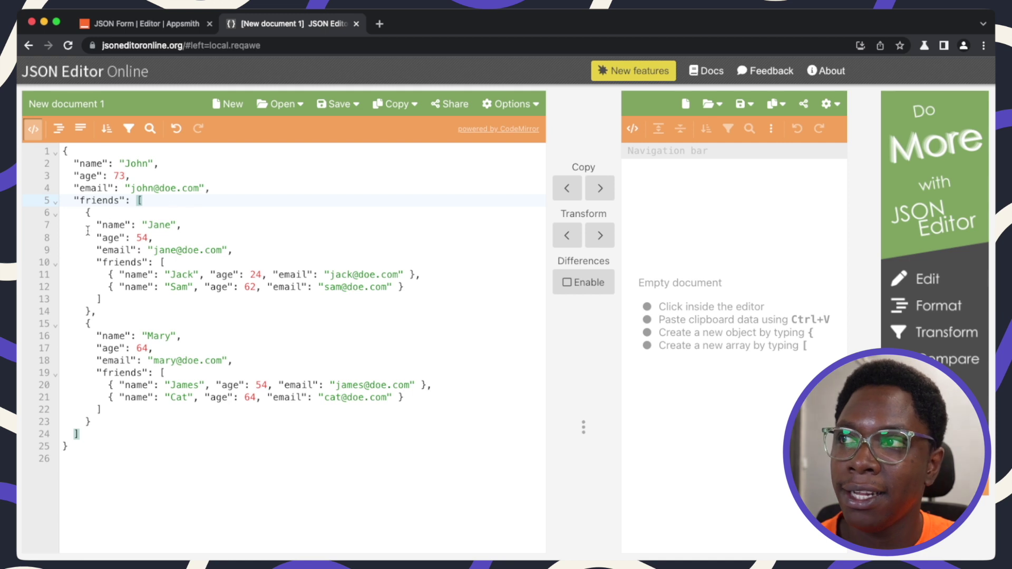
left_click_drag(89, 224, 238, 249)
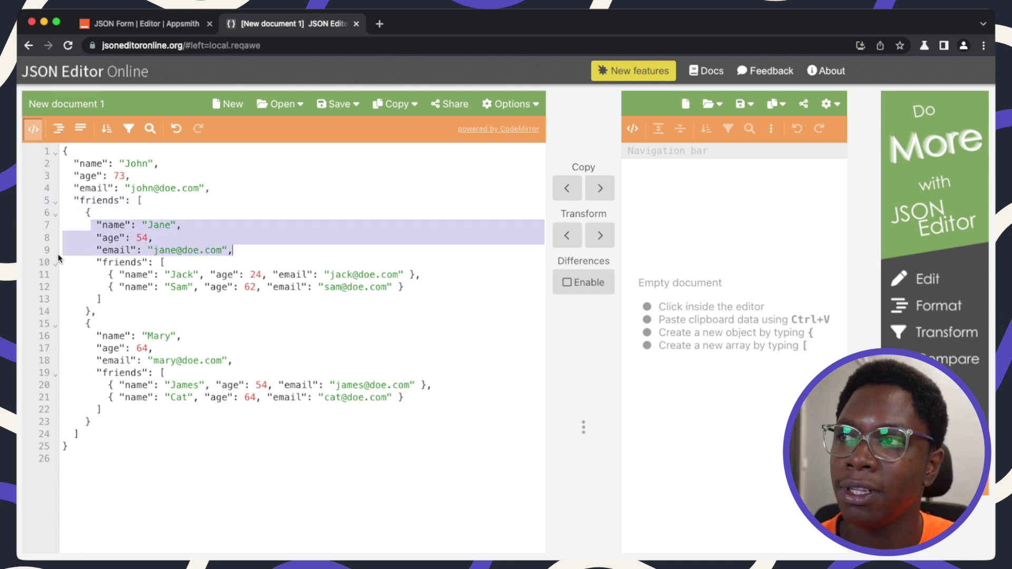
left_click_drag(96, 261, 126, 306)
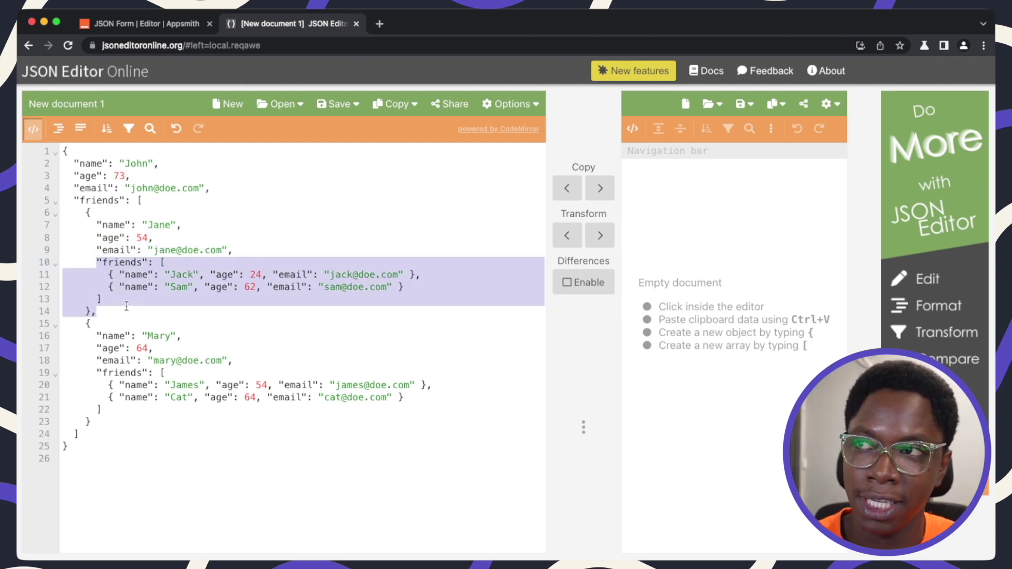
Copy the whole JSON document and paste it over JSONForm1's Source Data in Appsmith.
left_click(127, 306)
key("super+a")
key("super+c")
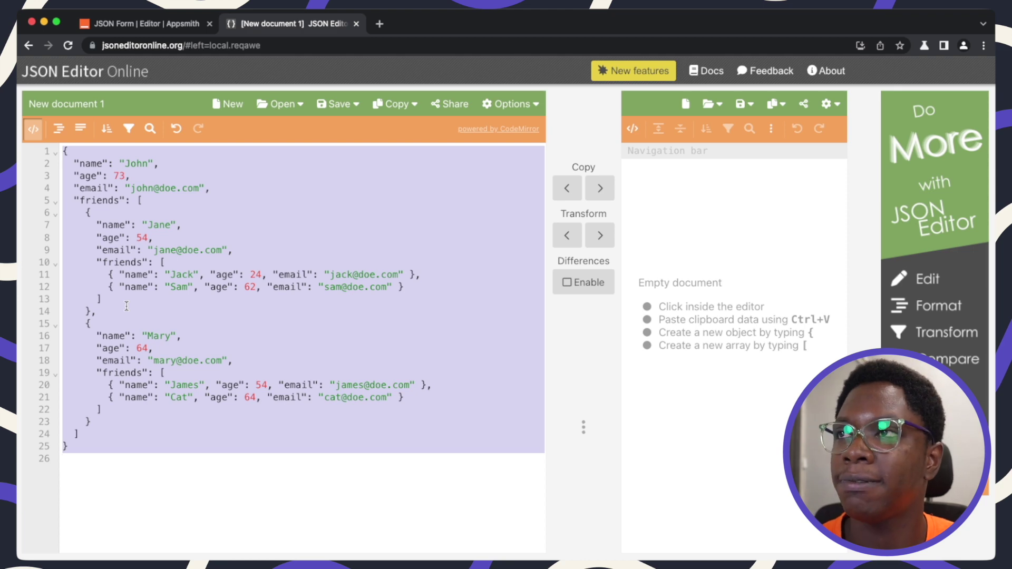
left_click(139, 24)
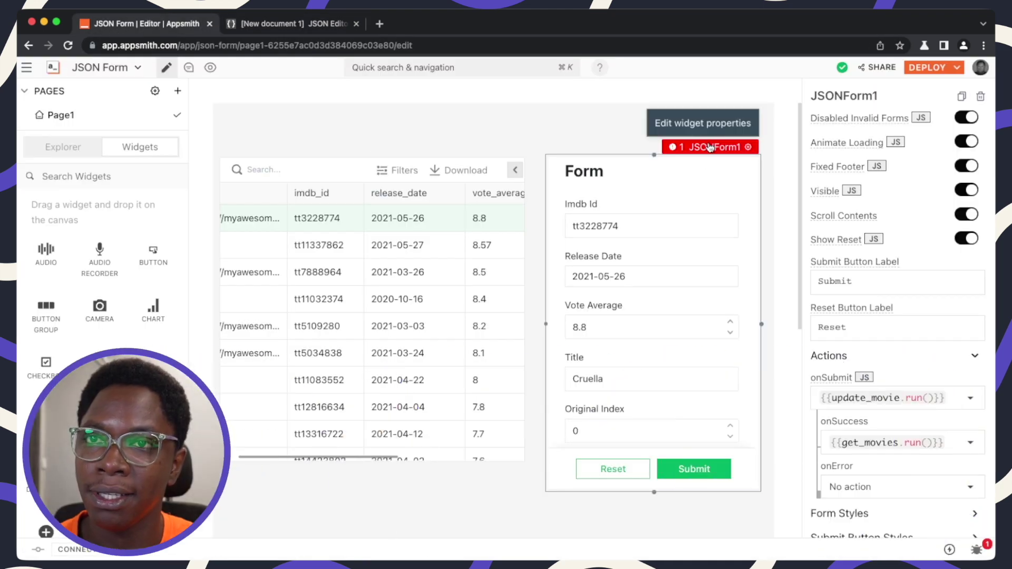
scroll(876, 303, "up", 10)
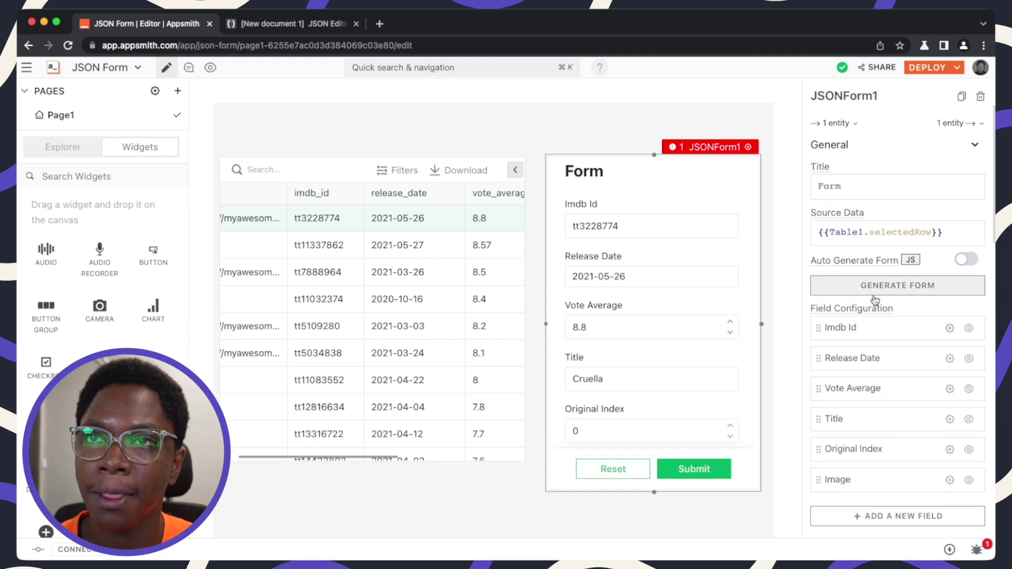
left_click(852, 242)
key("super+a")
key("super+v")
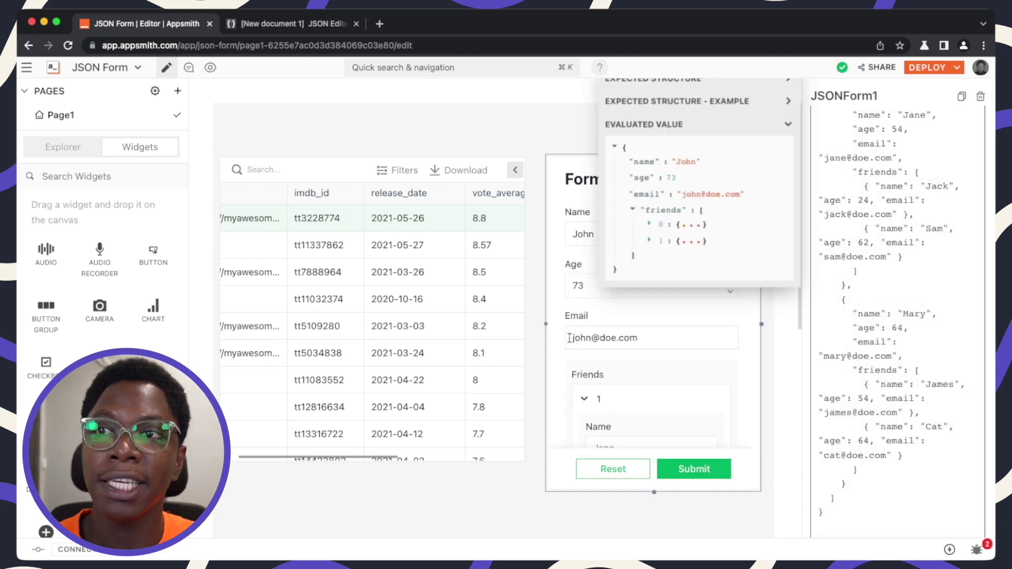
Compare the generated form's Name, Age, Email and Friends fields with the JSON in Source Data.
left_click(564, 406)
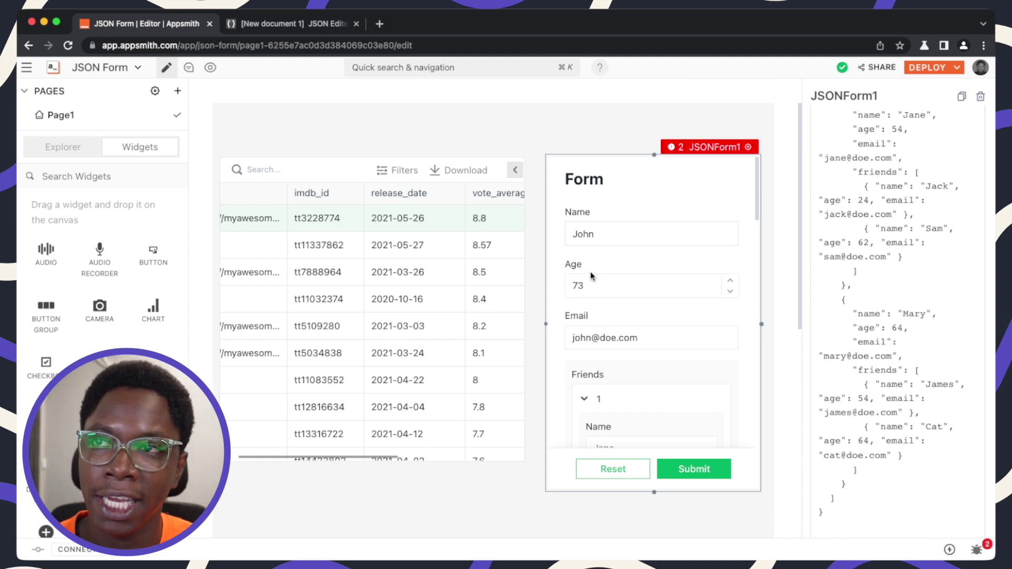
scroll(867, 282, "up", 5)
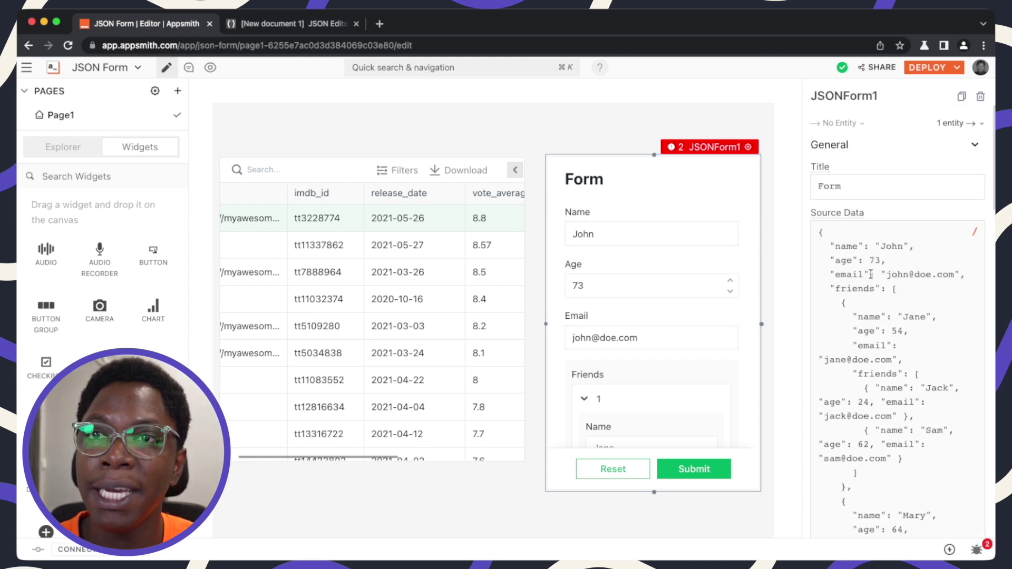
left_click_drag(874, 246, 915, 246)
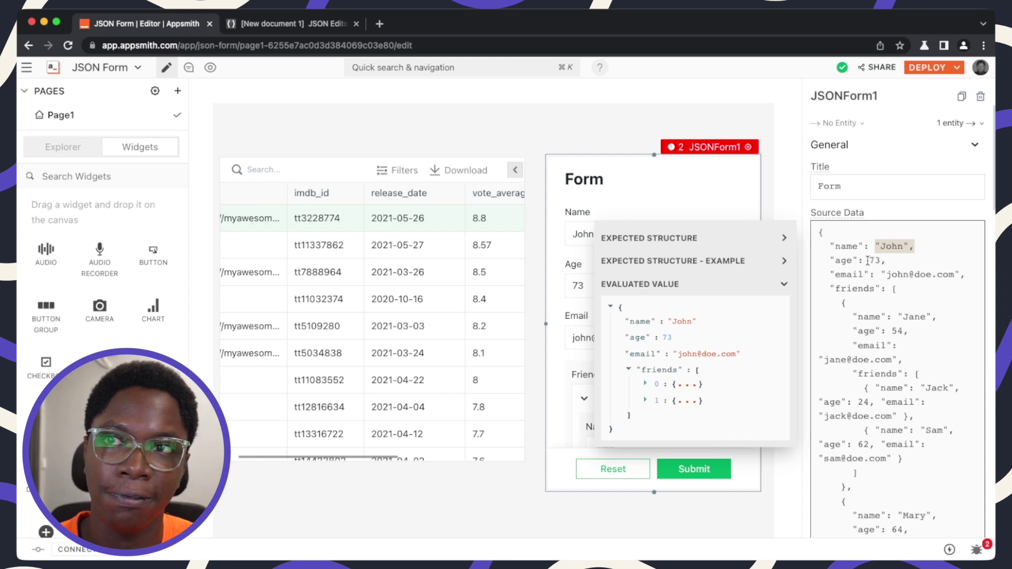
left_click(552, 261)
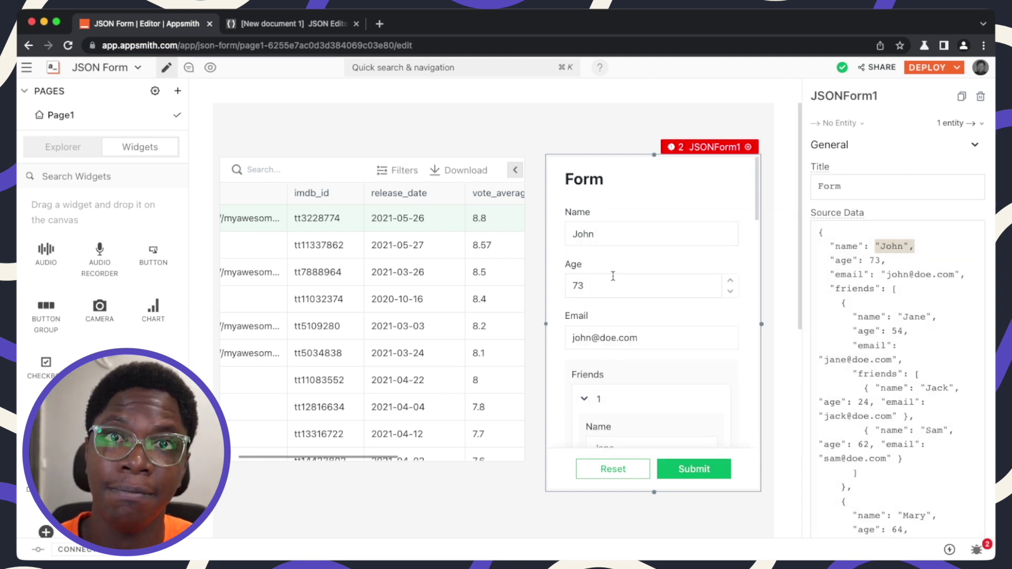
scroll(621, 290, "down", 3)
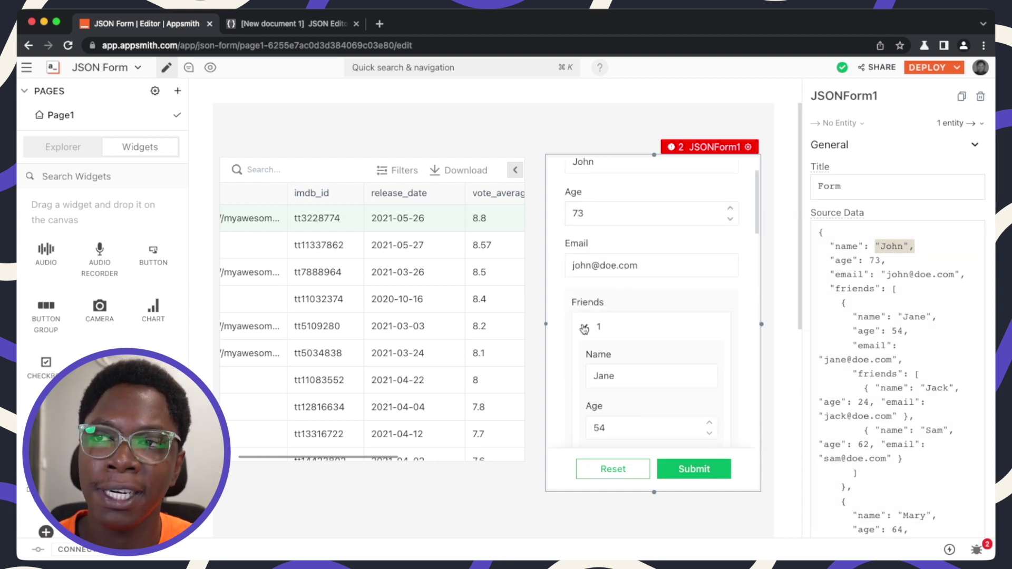
scroll(610, 317, "down", 1)
scroll(635, 369, "down", 1)
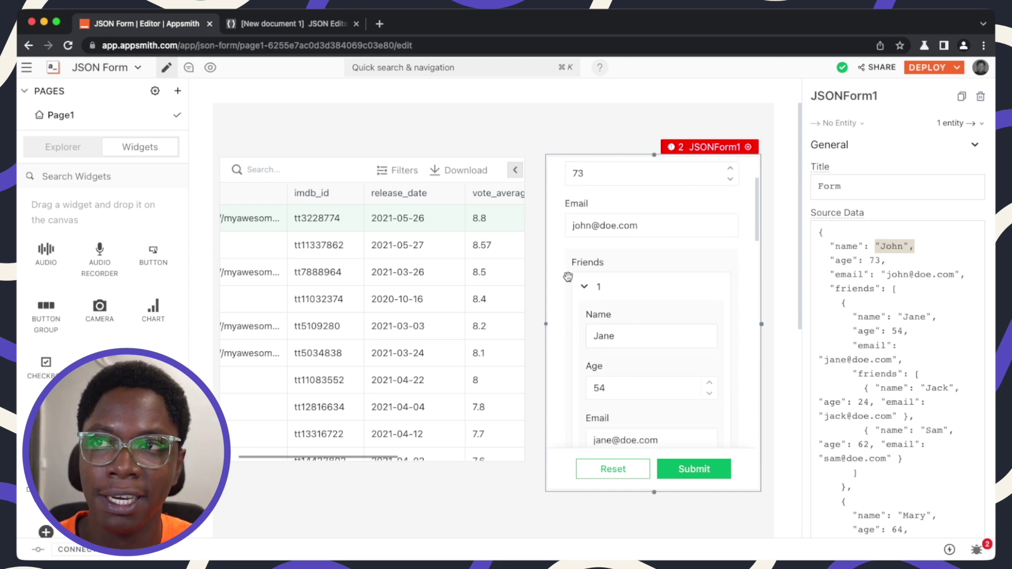
Collapse both Friends entries in the form, add a third one and add two nested friends inside it.
left_click(584, 286)
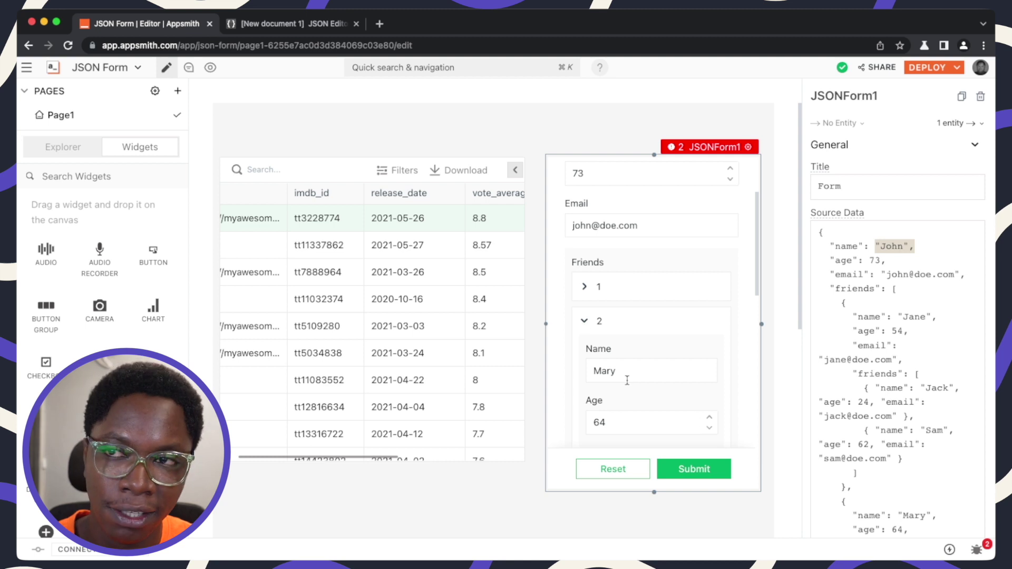
left_click(584, 321)
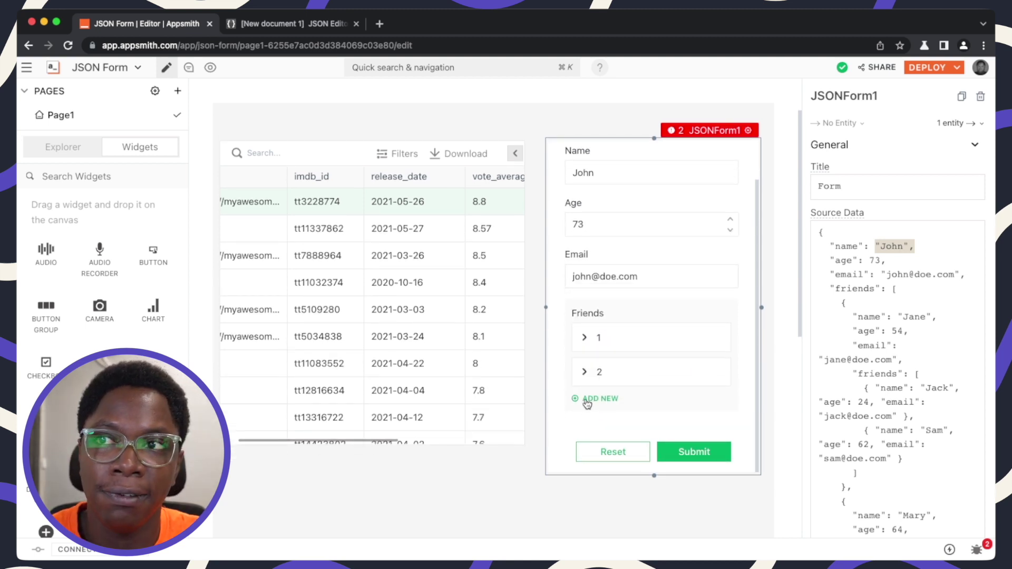
left_click(586, 401)
scroll(624, 336, "down", 5)
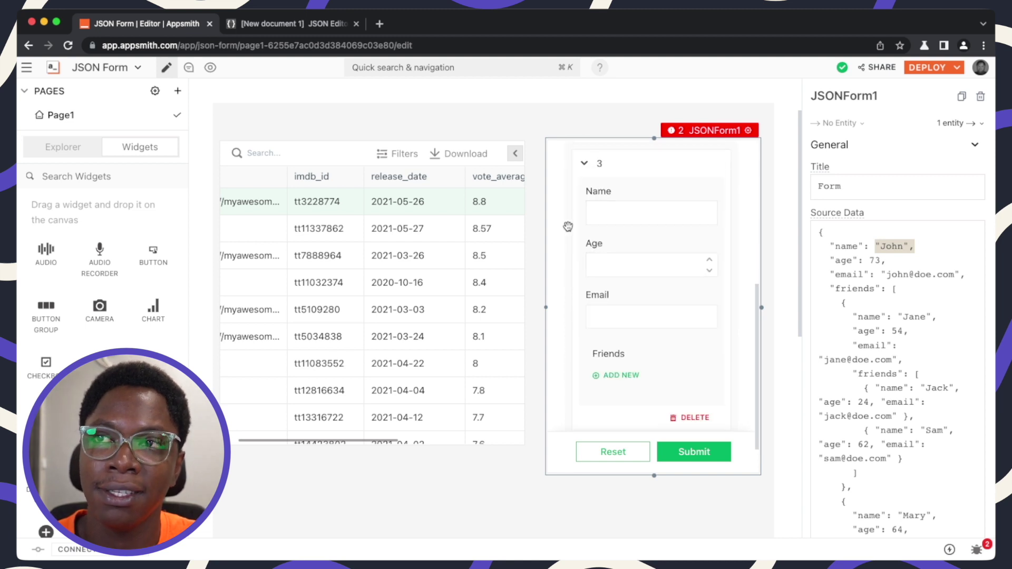
left_click(619, 375)
scroll(620, 369, "down", 6)
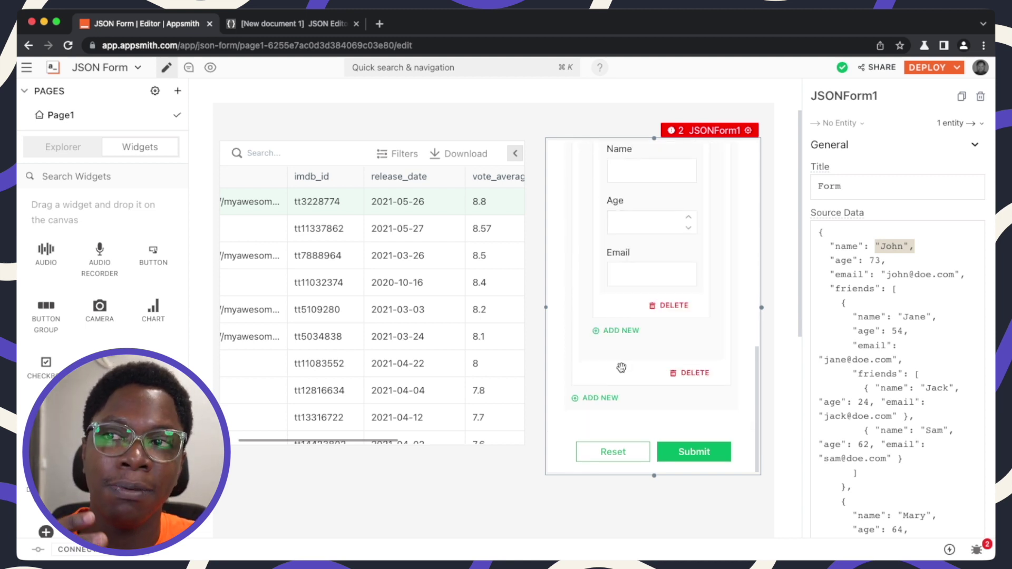
left_click(620, 332)
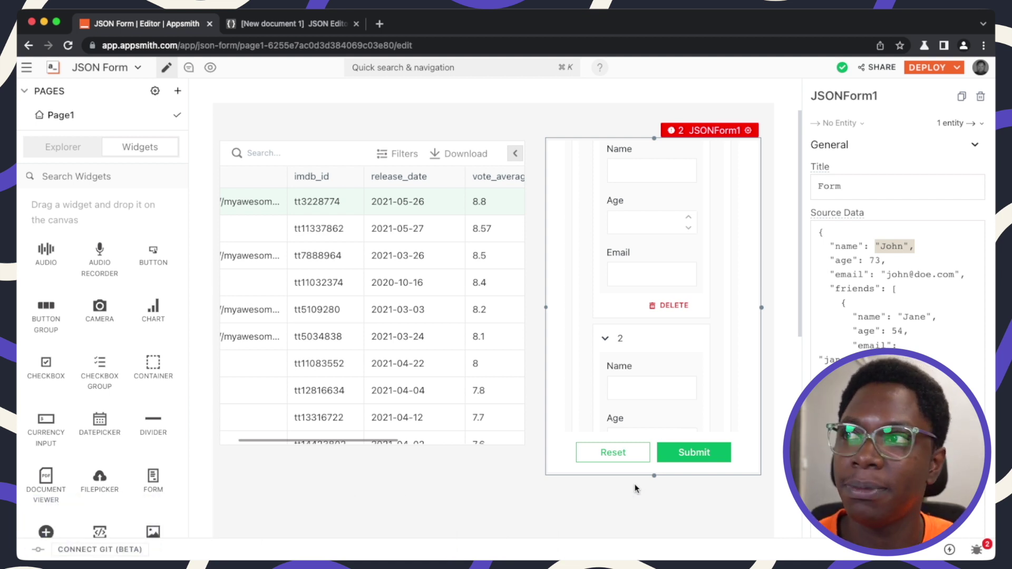
Find the Icon Button widget and place two of them above the form, one at each end.
left_click(104, 165)
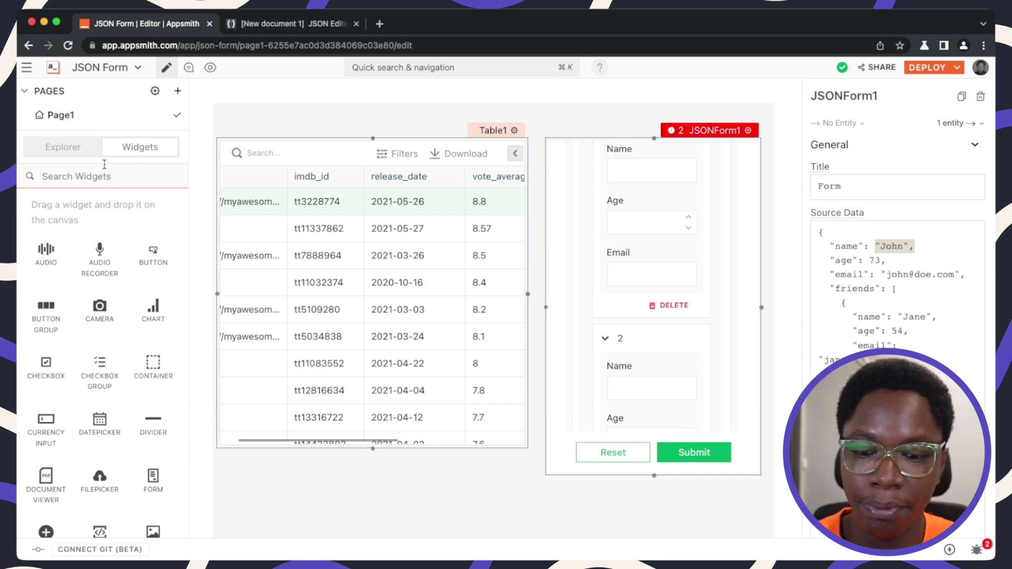
type("ico")
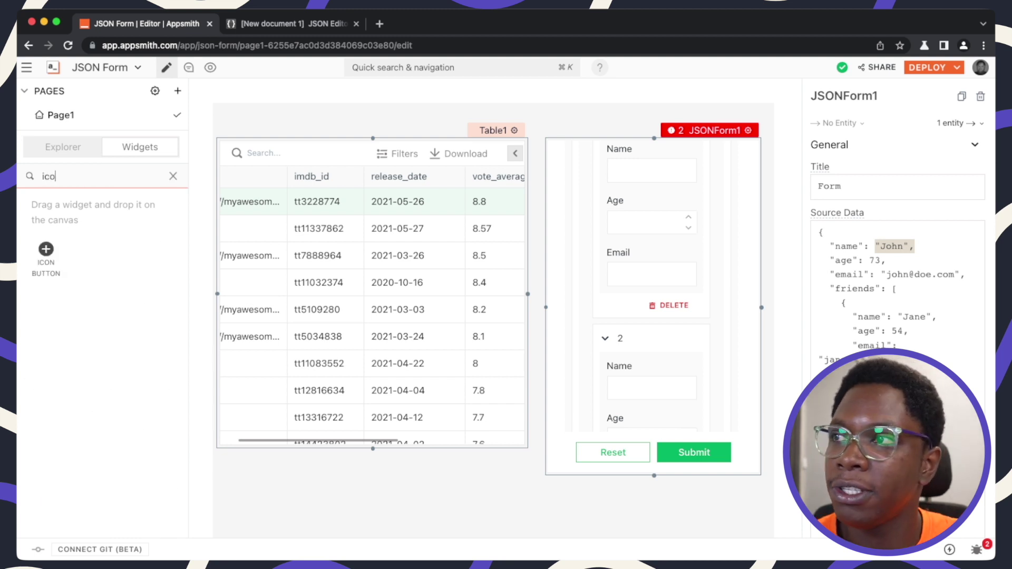
left_click_drag(46, 252, 735, 127)
Give IconButton2 the minus icon and set its button color to red, #DD4B34.
left_click(864, 187)
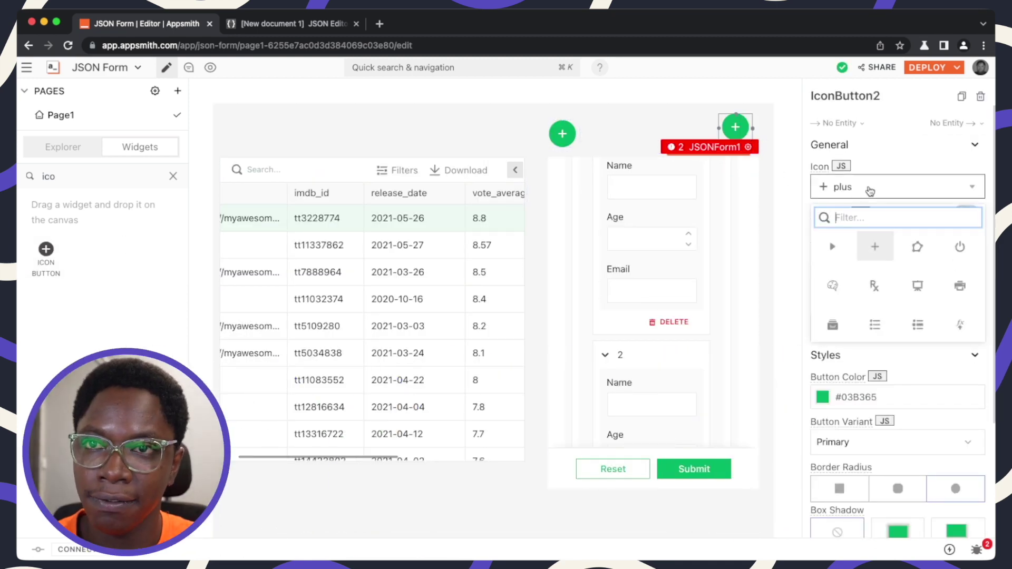
type("minus")
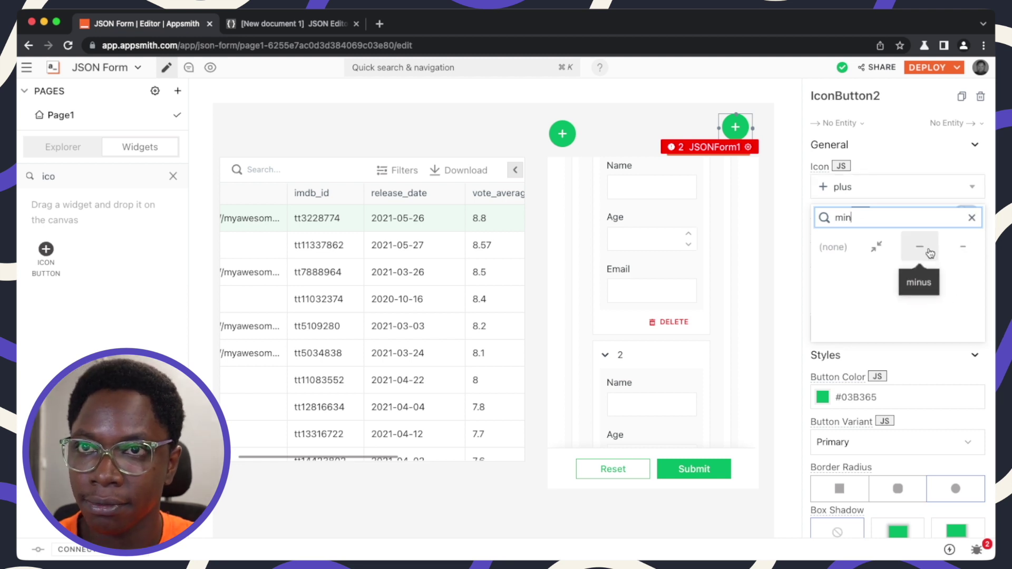
left_click(914, 245)
left_click(869, 397)
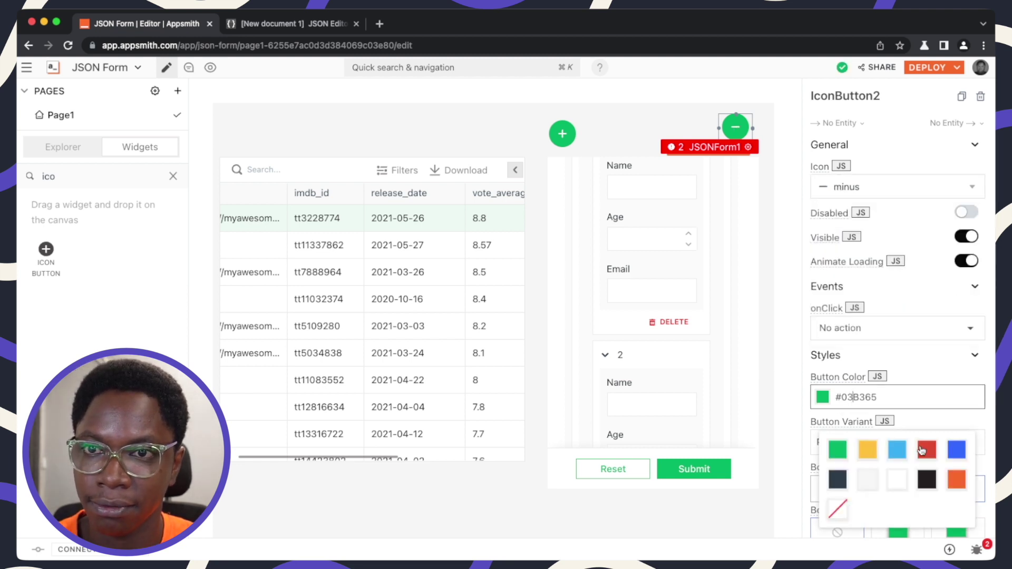
left_click(921, 451)
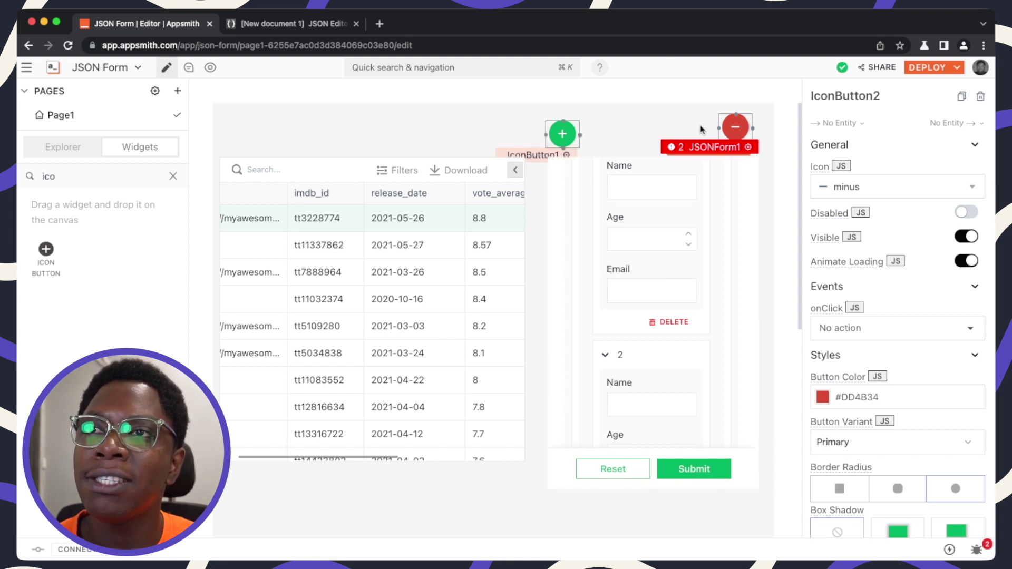
Switch the plus button's onClick to code and start a storeValue call with the key 'num'.
left_click(562, 134)
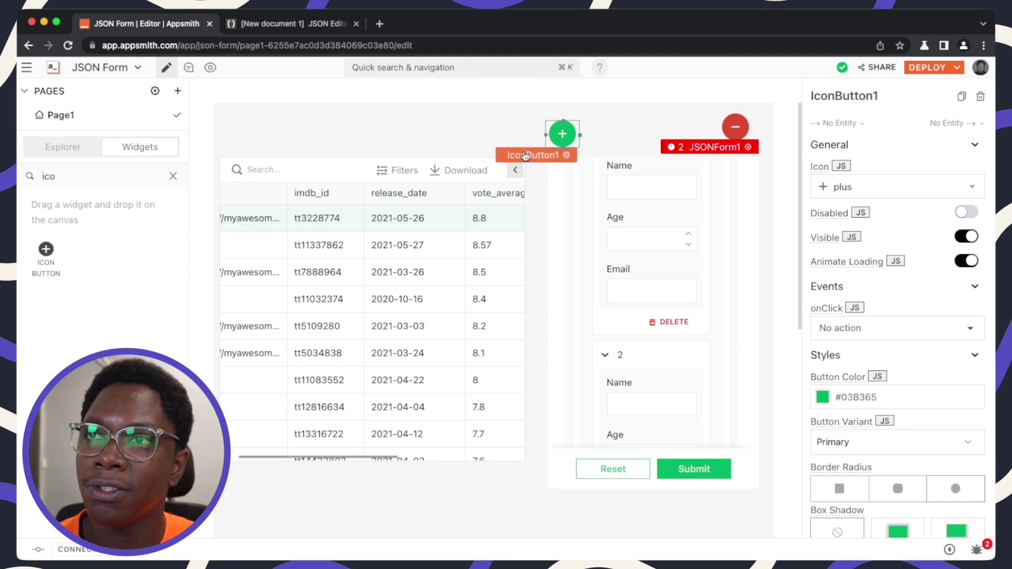
left_click(854, 307)
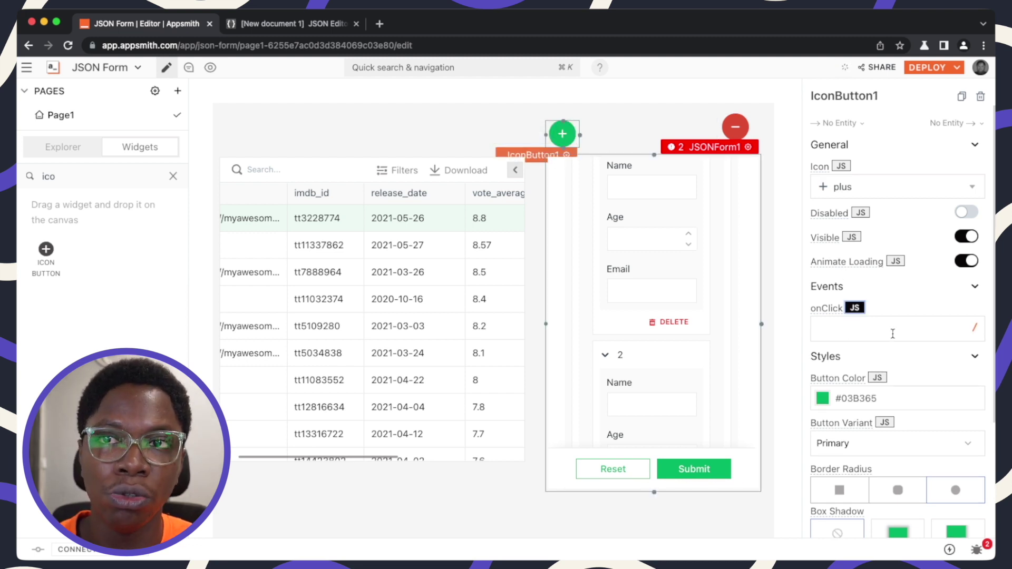
left_click(892, 334)
type("{{")
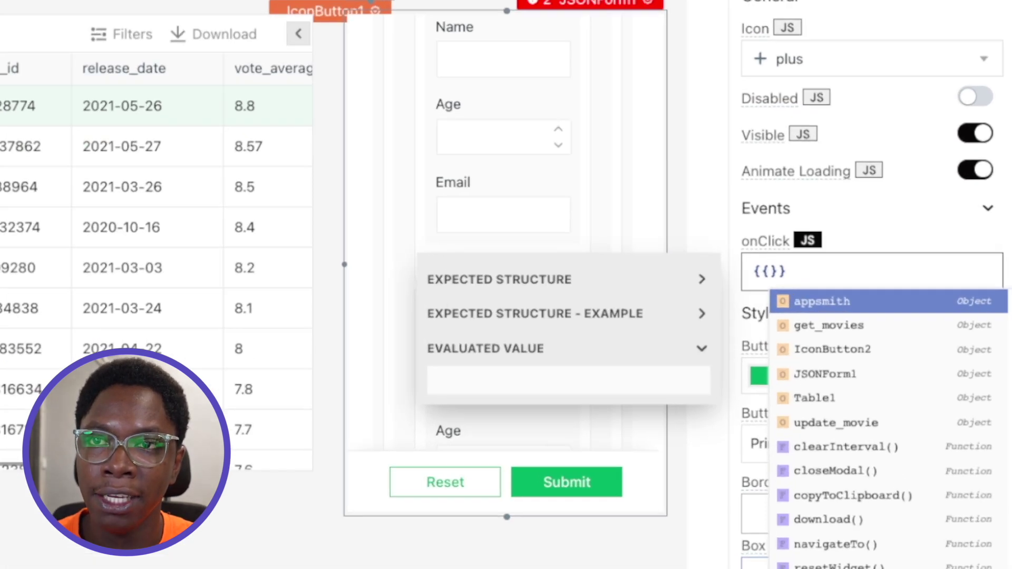
type("so")
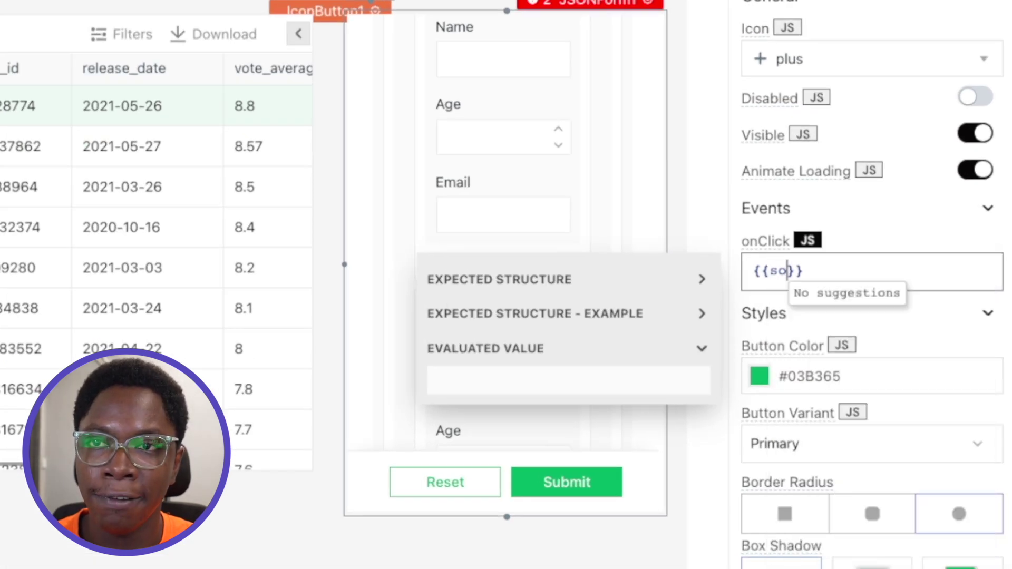
key("BackSpace")
type("t")
key("Return")
type("'n")
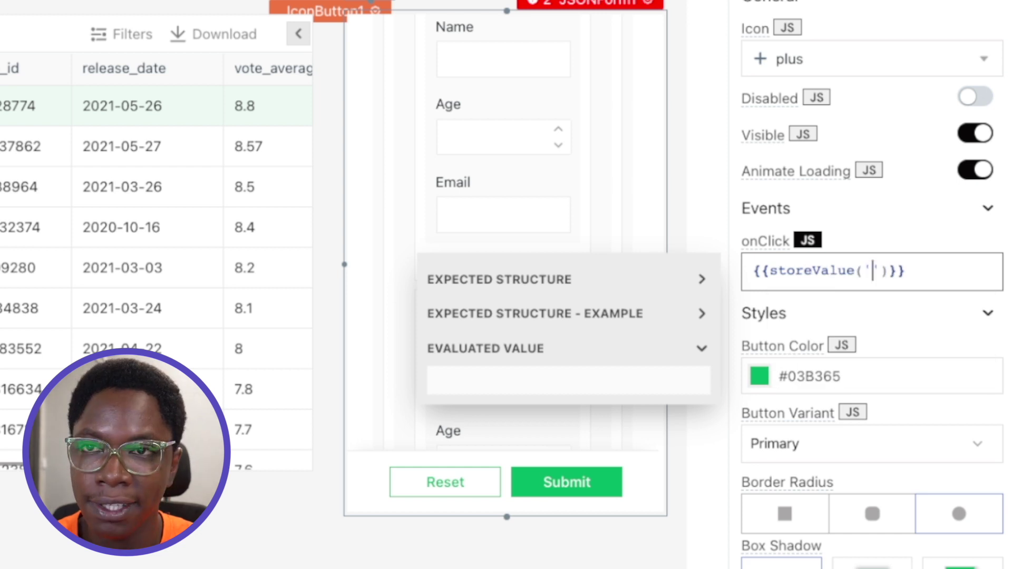
type("um',")
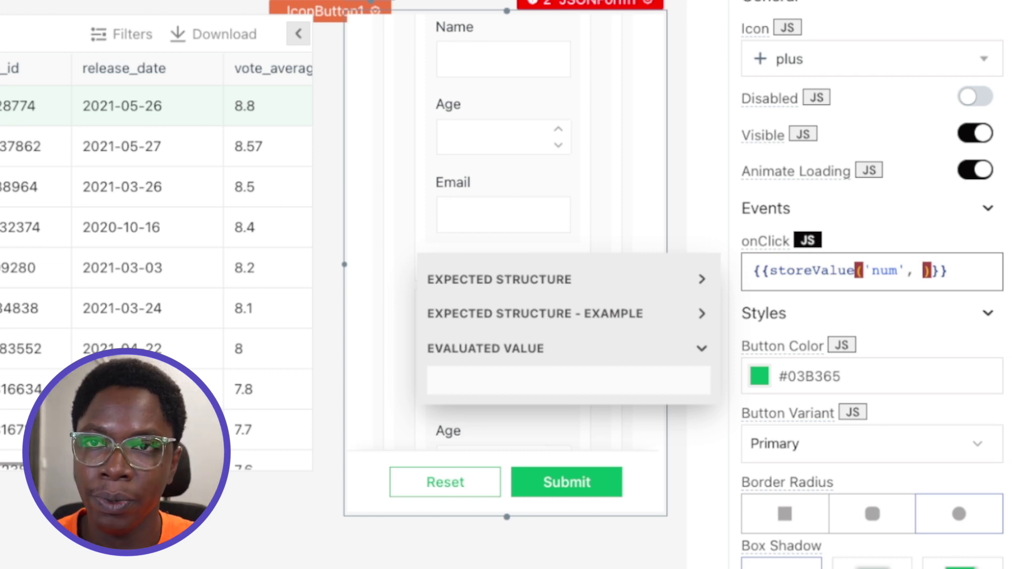
Add the condition appsmith.store.num || appsmith.store.num == 0? as the second argument of the plus button's storeValue call.
type("app")
key("Return")
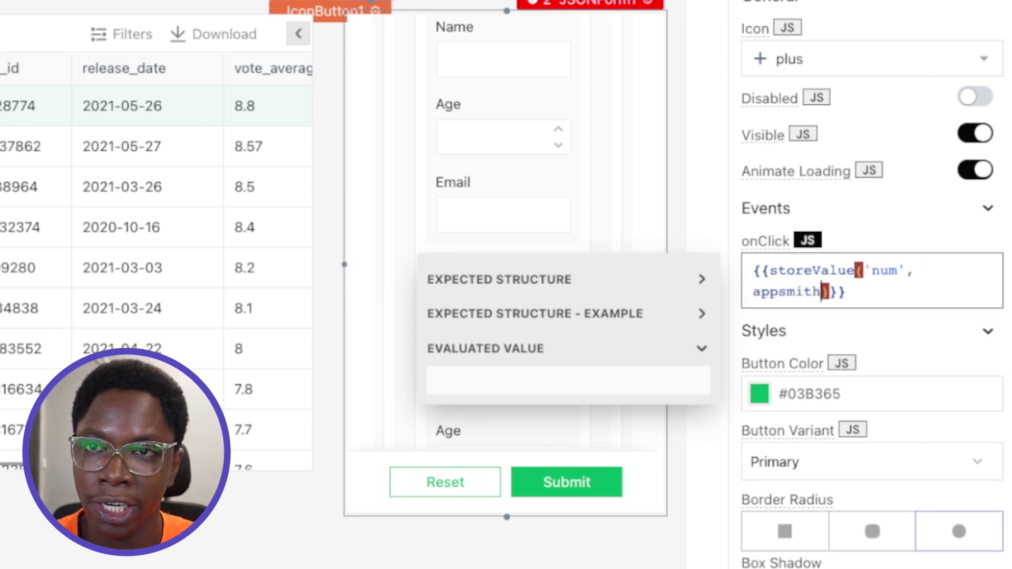
type(".s")
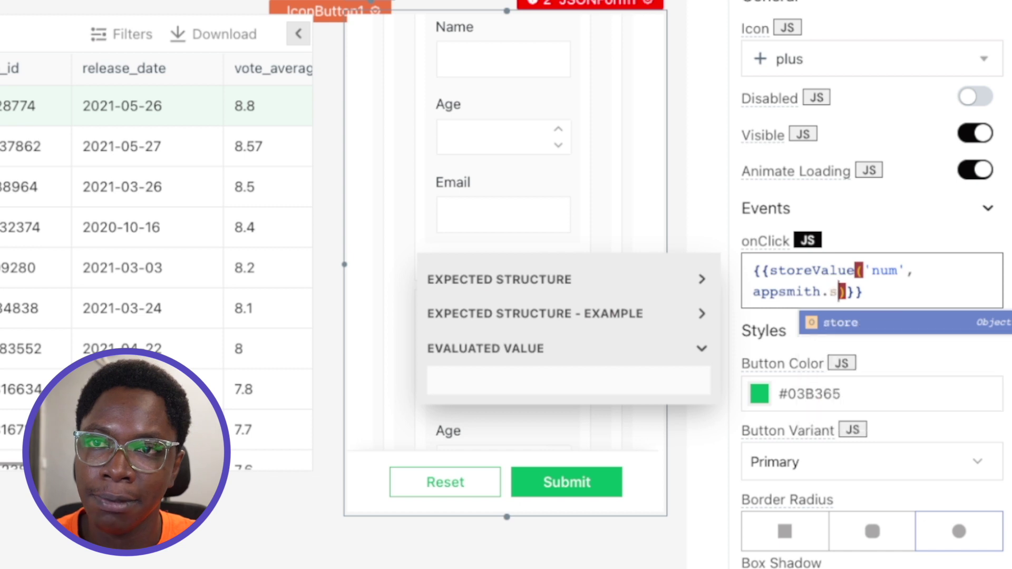
key("Return")
type(".num ")
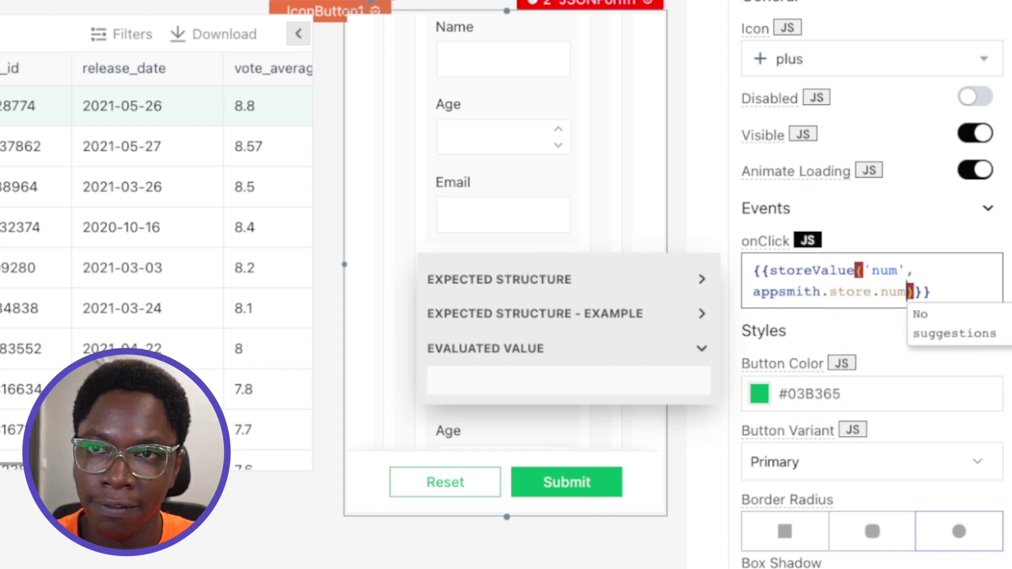
type("|| appsmith")
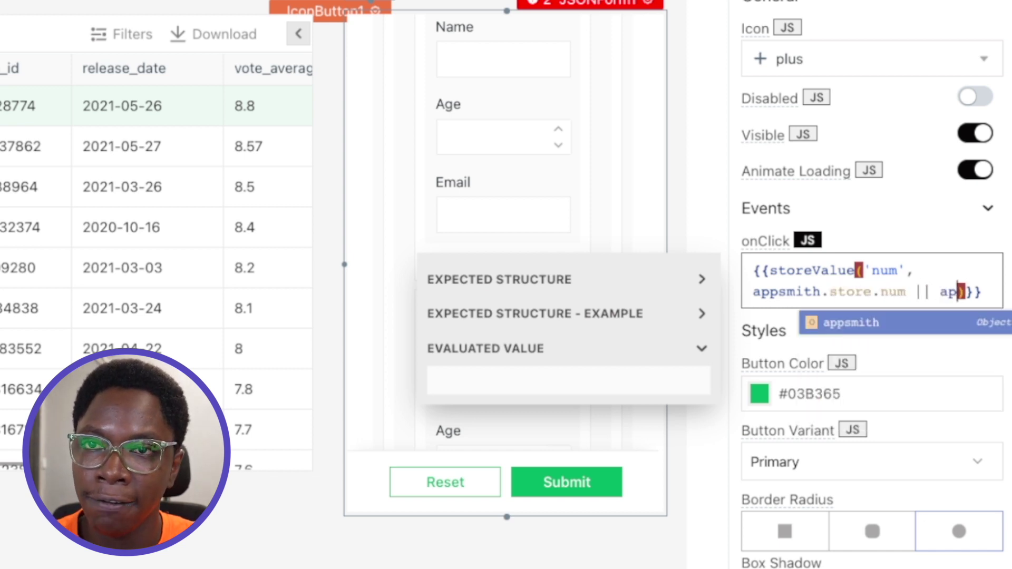
type(".s")
key("Return")
type(".num")
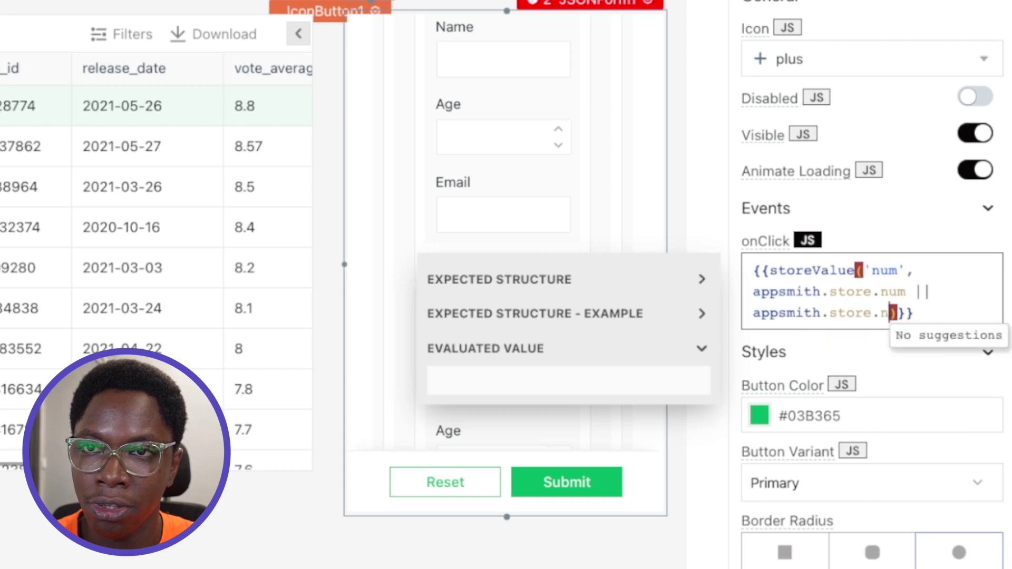
type("0? ")
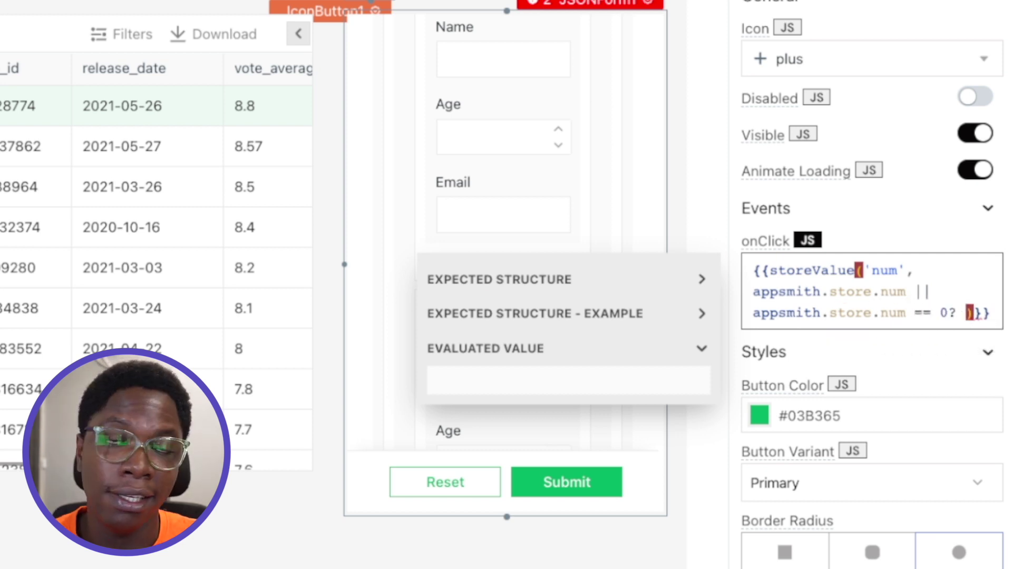
Complete the plus button's conditional with appsmith.store.num+1 as the true result and 0 as the fallback.
type("appsmith.store")
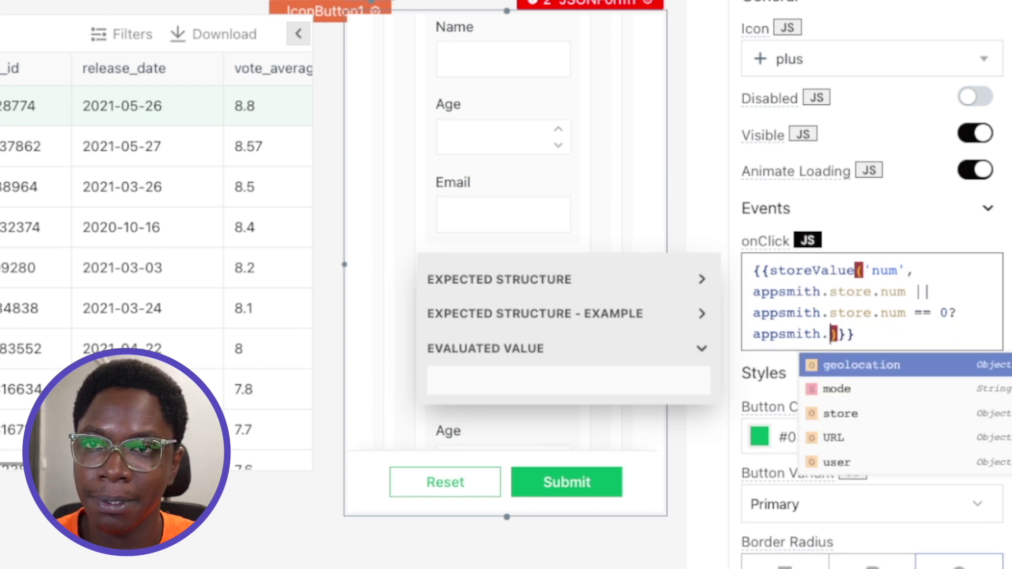
type(".num+")
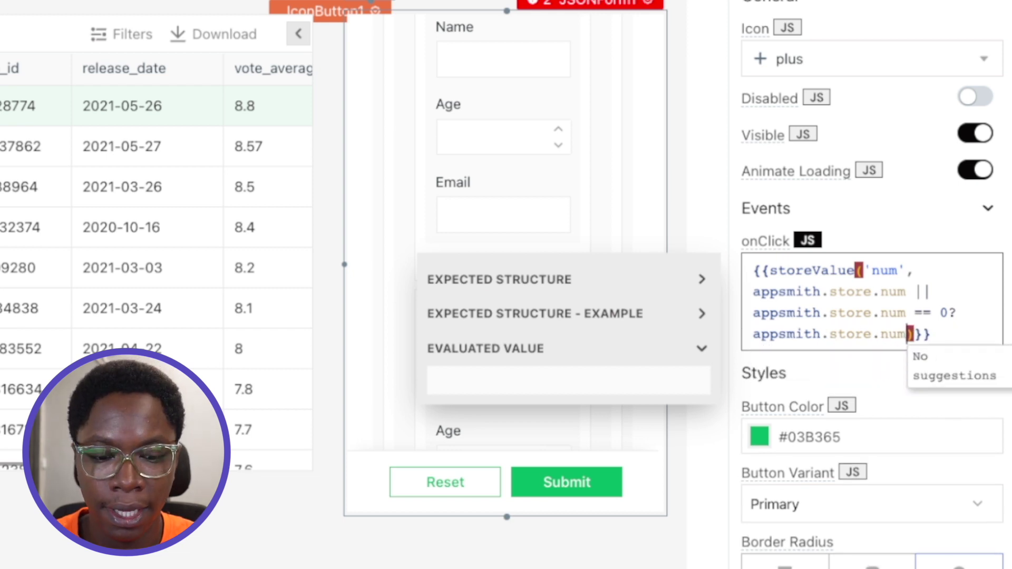
type("1:")
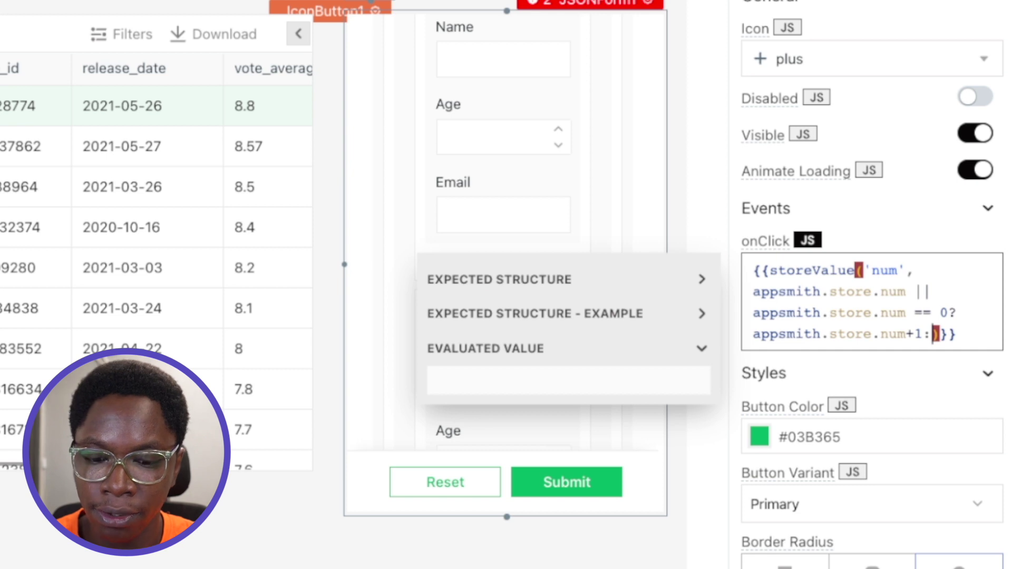
type("0")
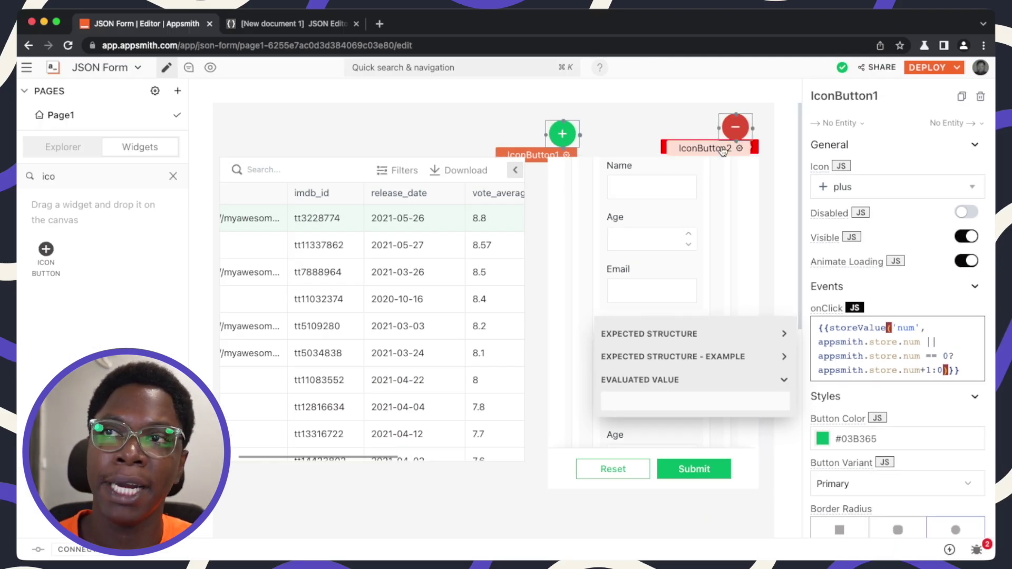
Level the minus button with the plus button and set its onClick to {{storeValue('num', appsmith.store.num? appsmith.store.num -1: 0)}}.
left_click(723, 150)
left_click_drag(735, 127, 734, 132)
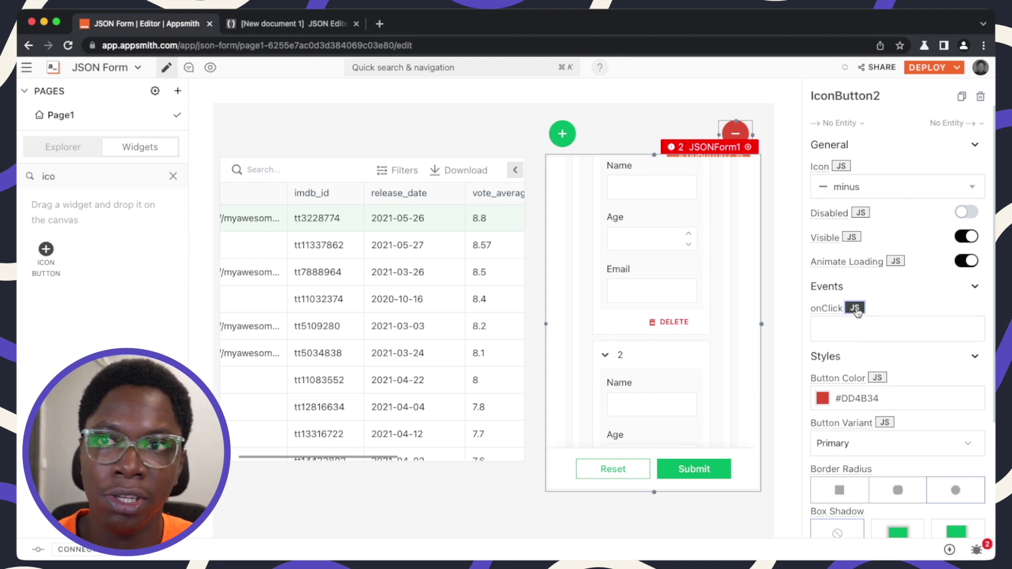
left_click(855, 308)
type("{{storeValue('num', appsmith.store.num? appsmith.store.num -1: 0)}}")
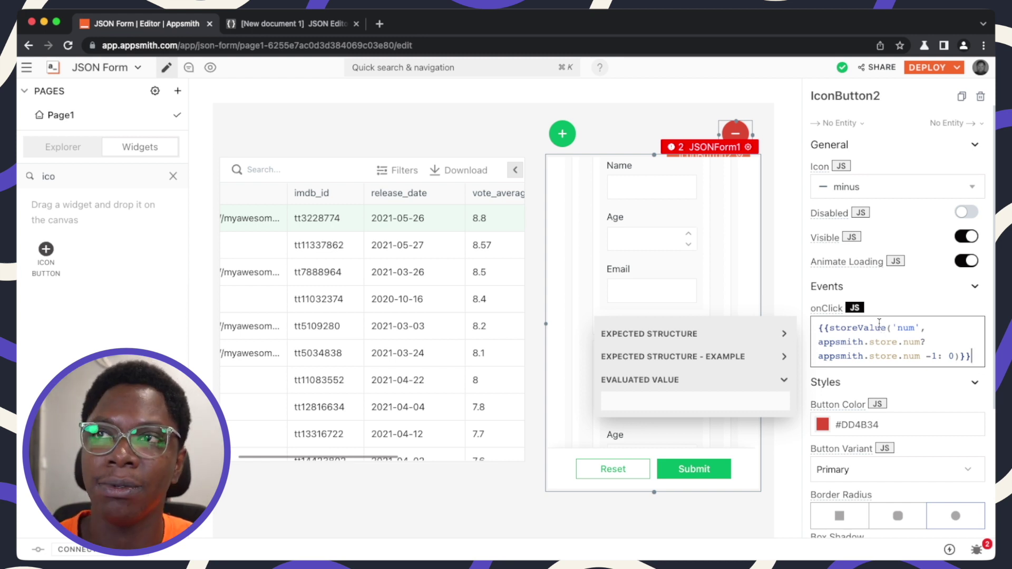
Create a new JS object for the page.
left_click(563, 134)
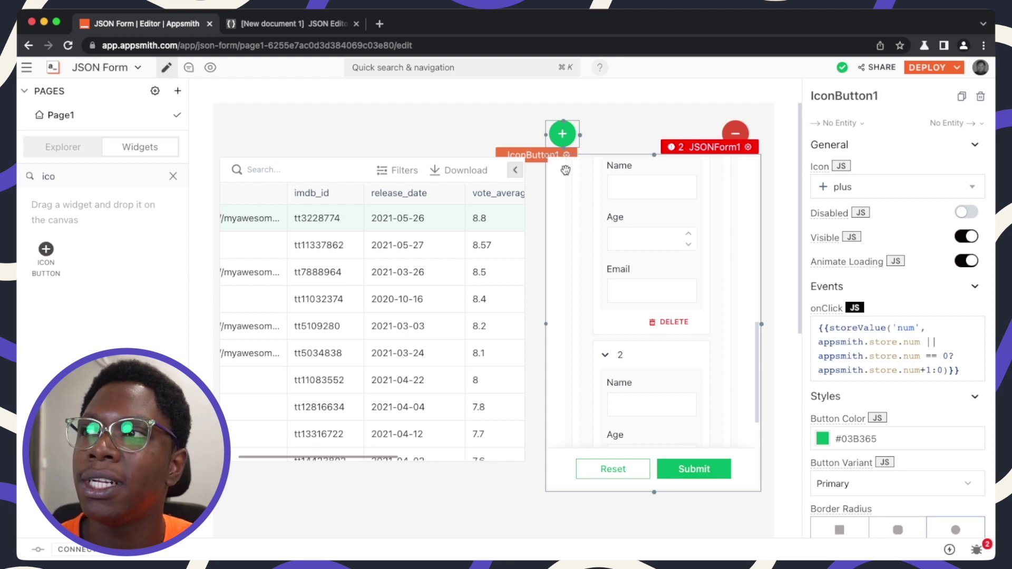
left_click(303, 159)
left_click(62, 147)
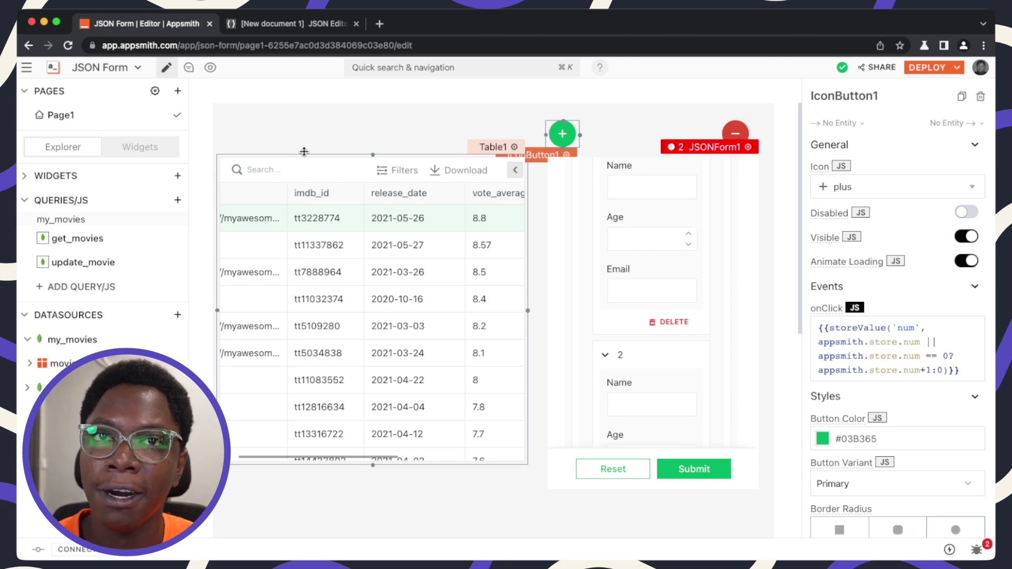
left_click(172, 203)
left_click(404, 186)
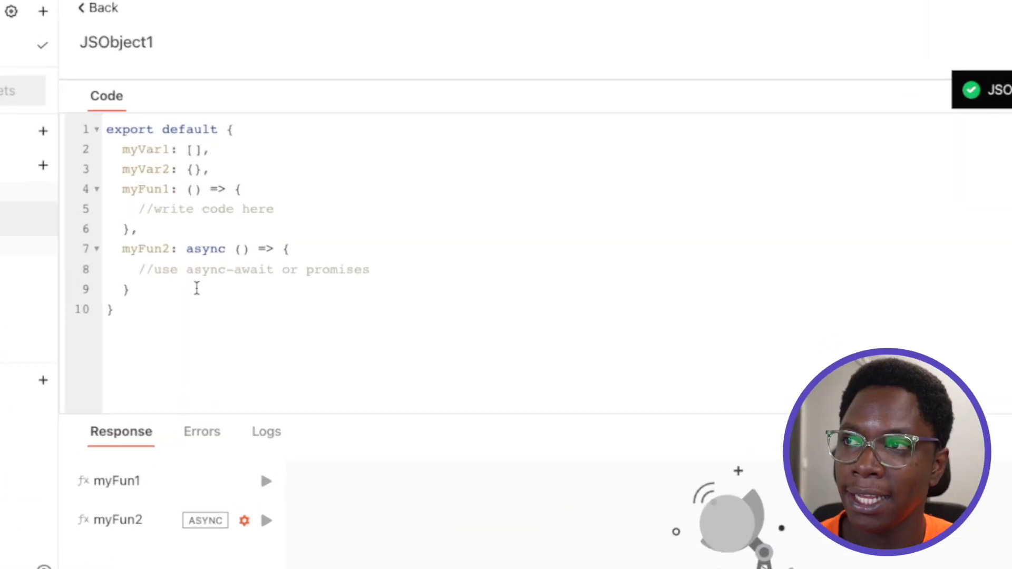
Delete myFun2, myVar1 and myVar2 from the JS object and rename myFun1 to createForm.
left_click_drag(287, 287, 204, 264)
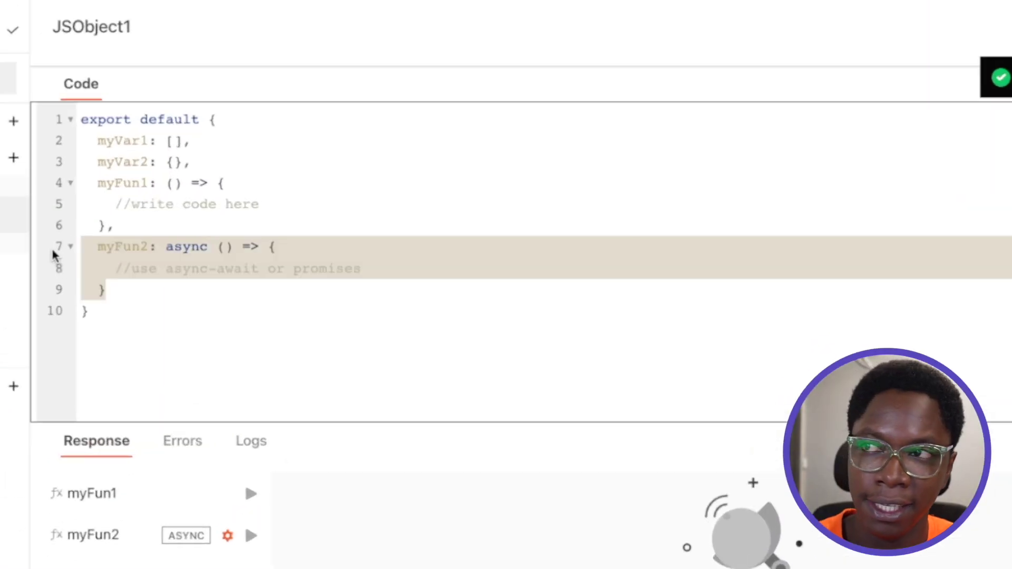
key("BackSpace")
key("BackSpace")
left_click_drag(192, 162, 25, 152)
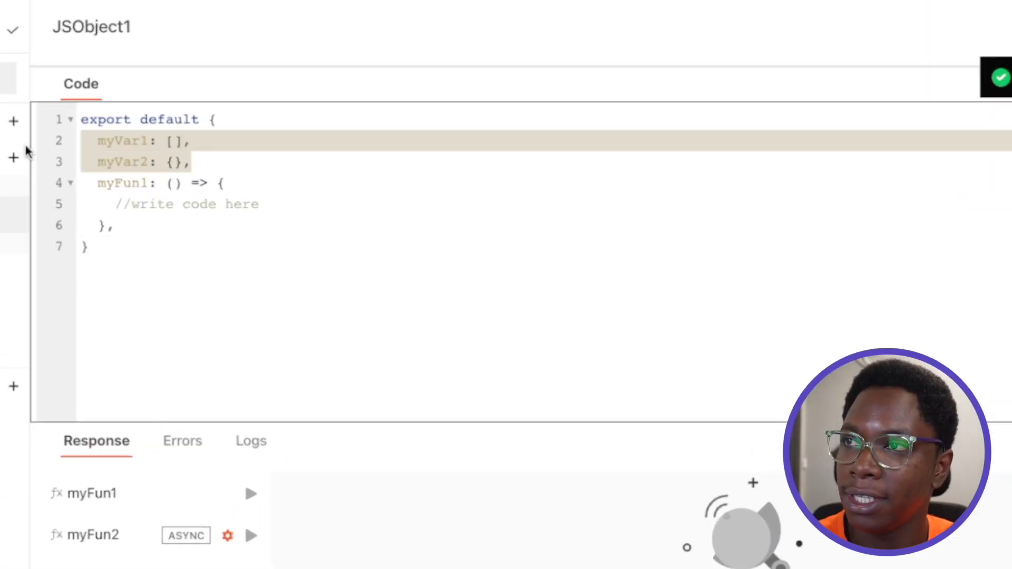
key("BackSpace")
key("BackSpace")
double_click(106, 140)
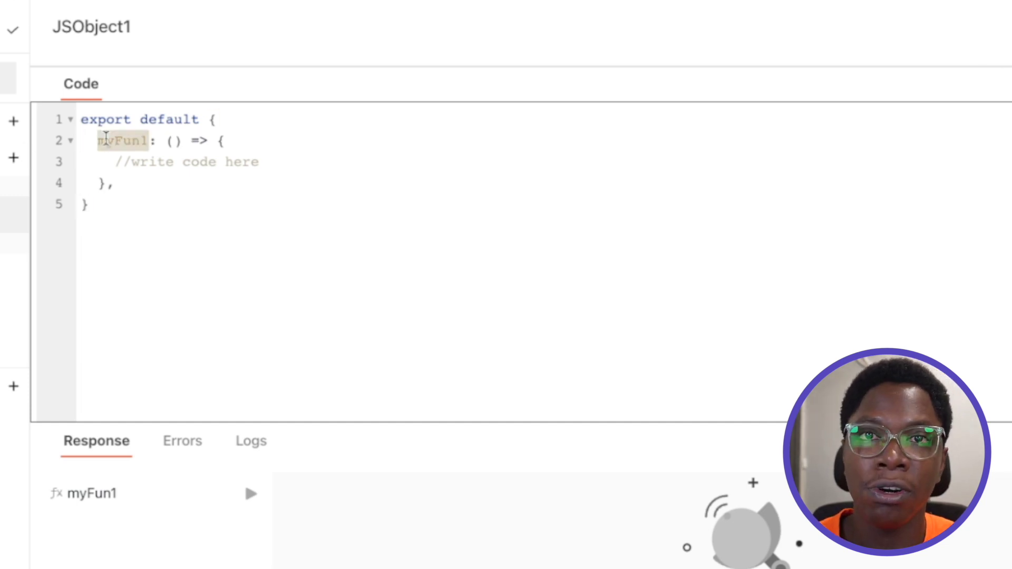
type("createForm")
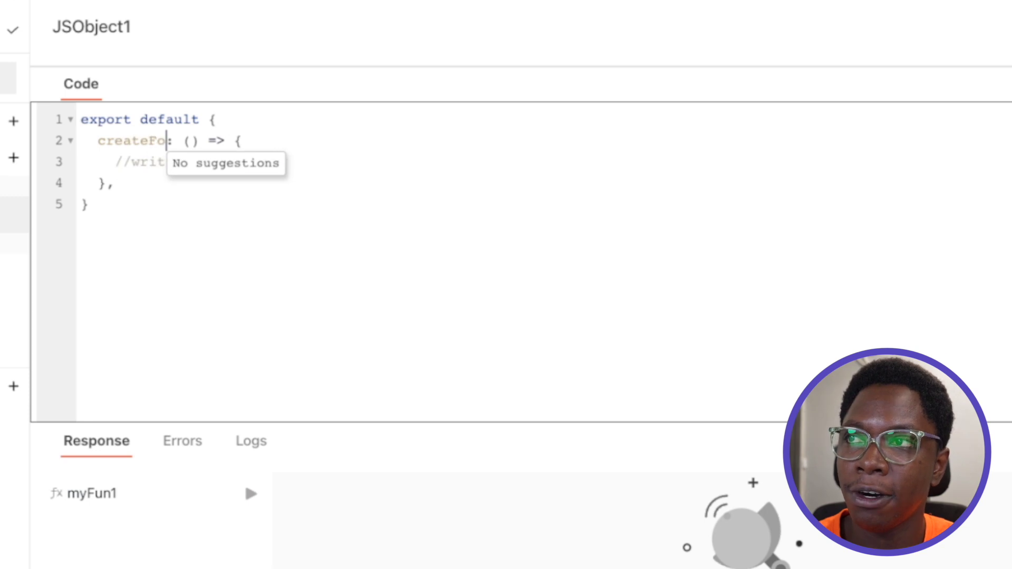
Replace the placeholder comment in createForm with const fields = {}; and leave a blank line below it.
left_click_drag(115, 161, 297, 163)
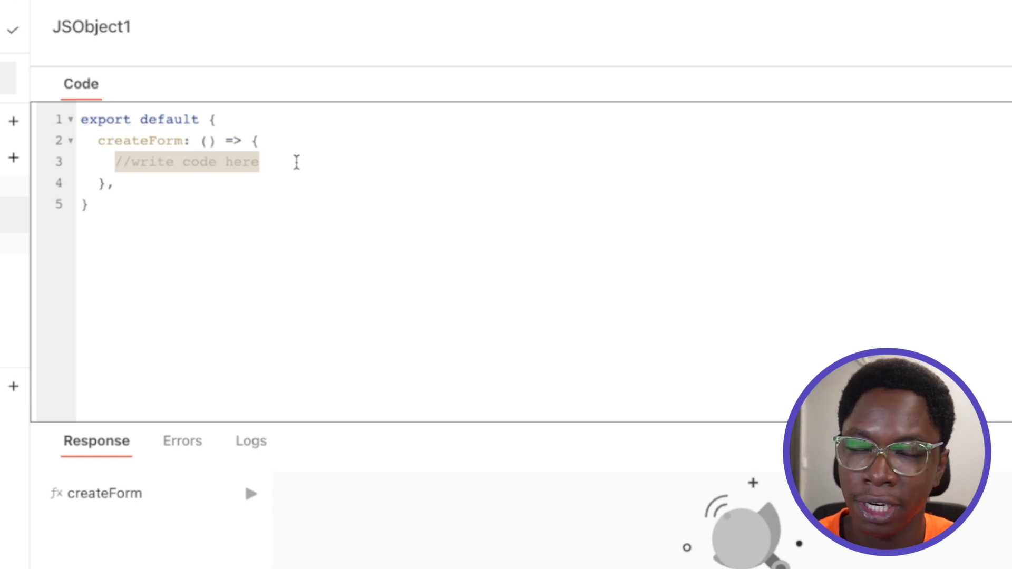
type("const ")
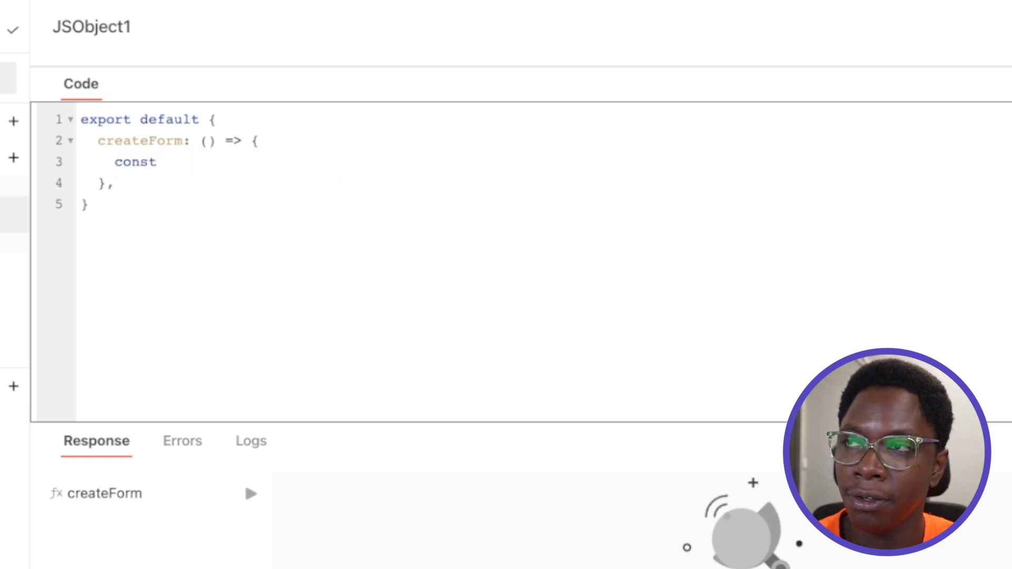
type("fields = {")
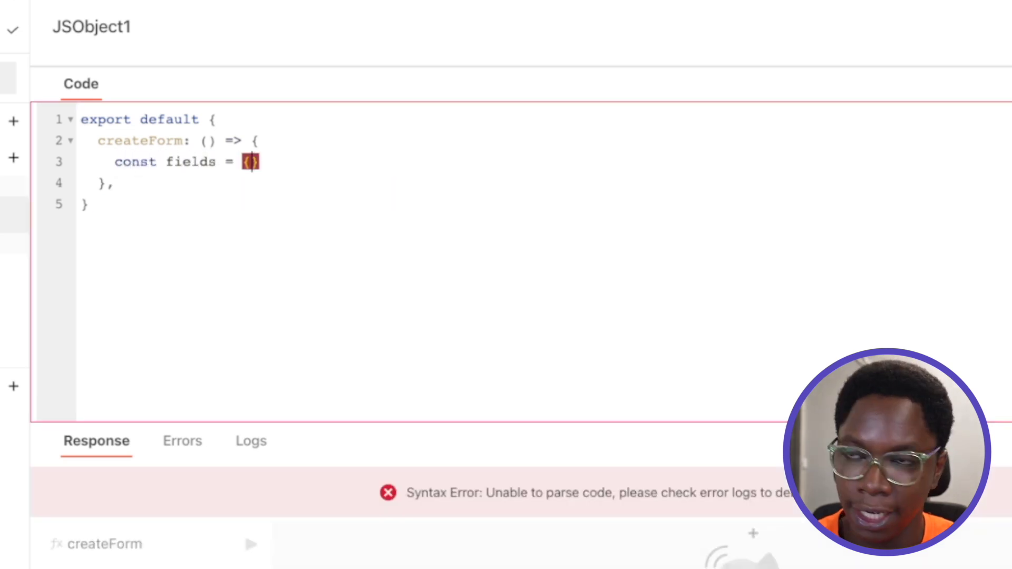
key("End")
type(";")
key("Return")
key("Return")
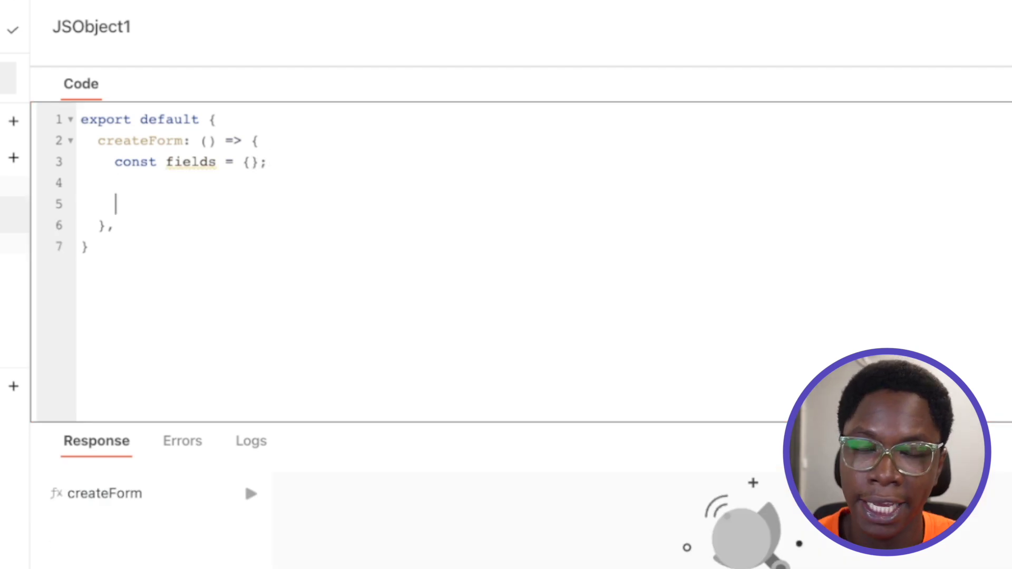
Below the fields constant, write the loop for(let i = appsmith.store.num; i>0; i--) { } and open a line inside its body.
type("for(i")
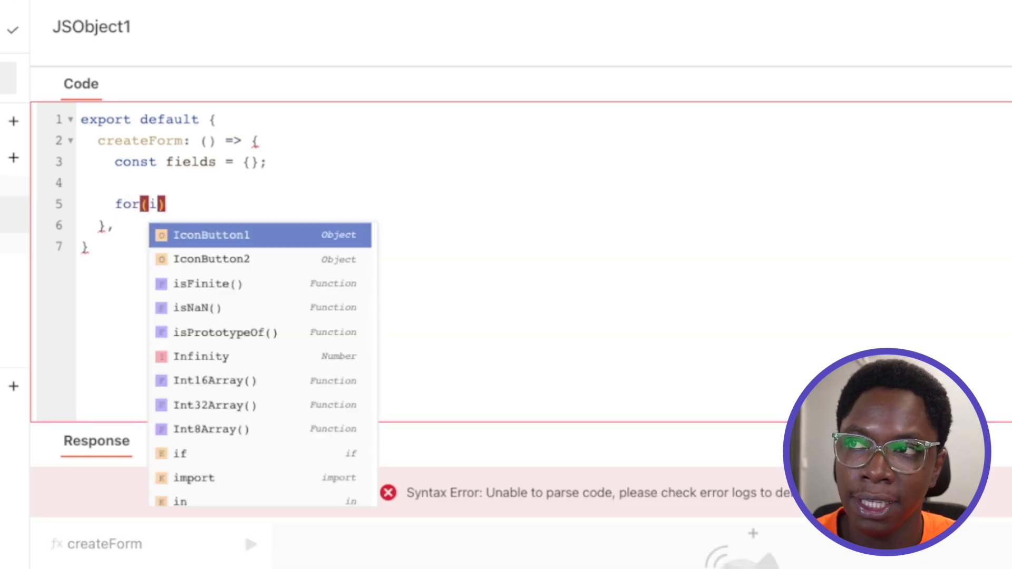
key("BackSpace")
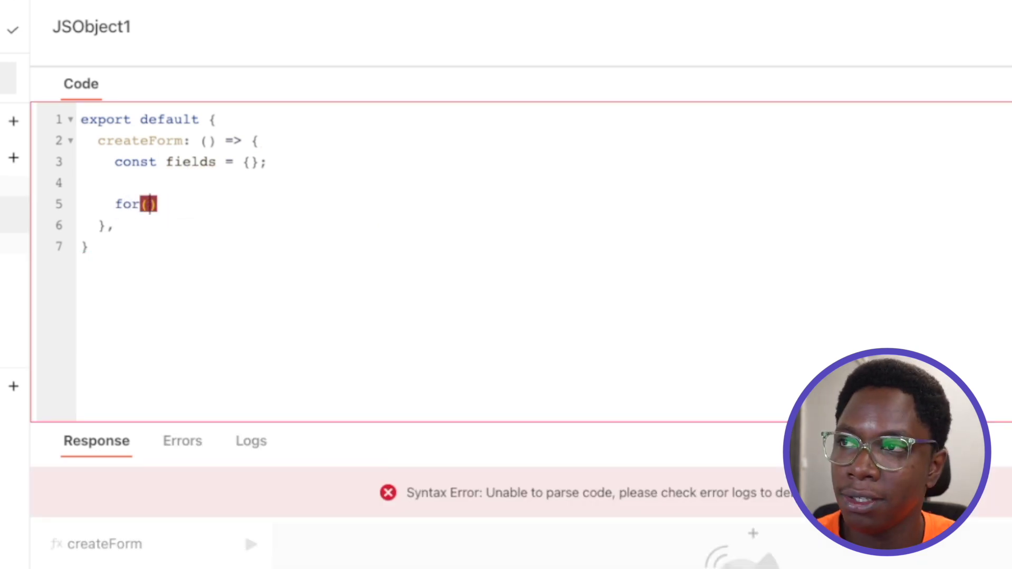
type("let i = ap")
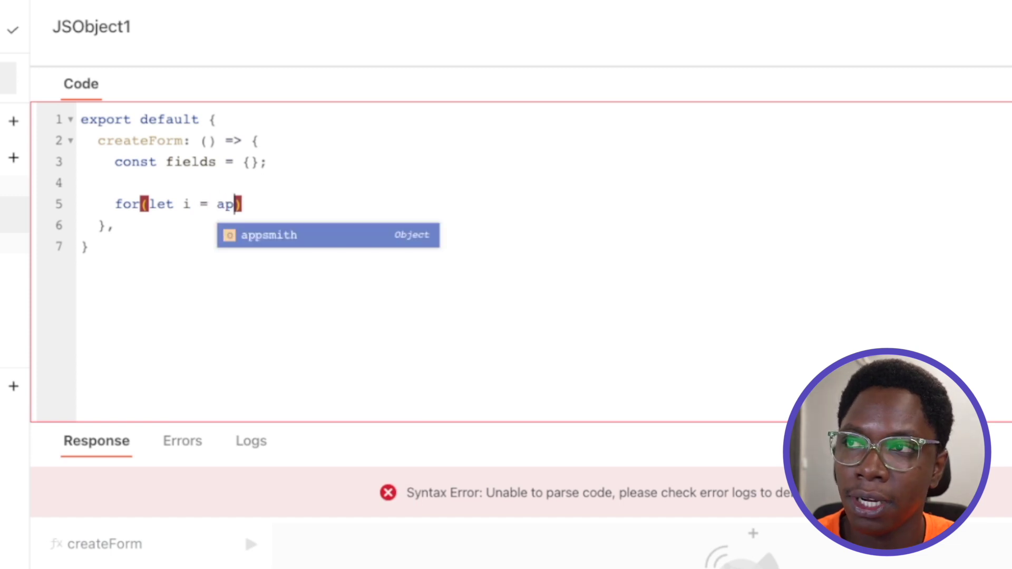
key("Tab")
type(".")
key("Tab")
type(".nu")
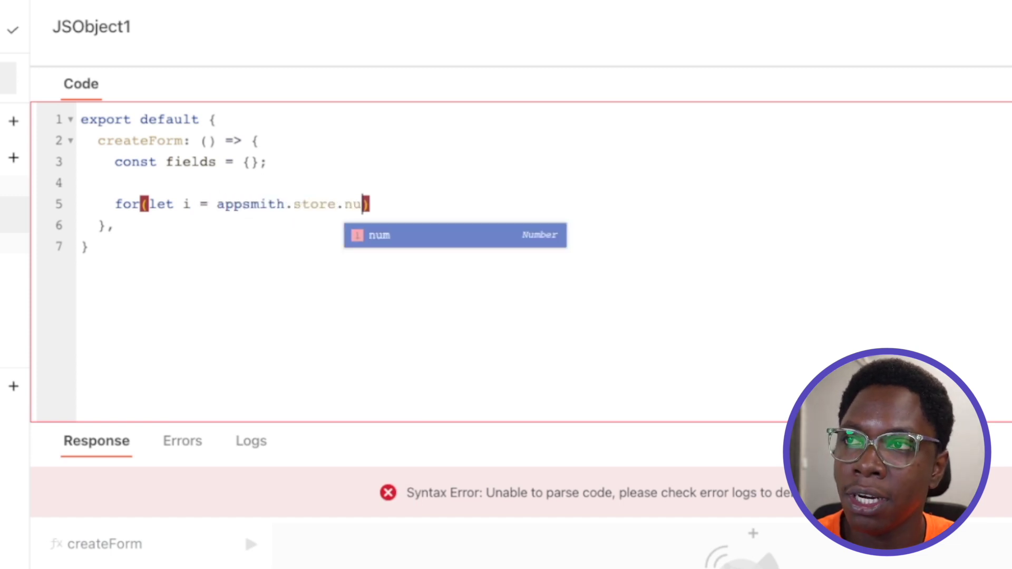
type("m; i")
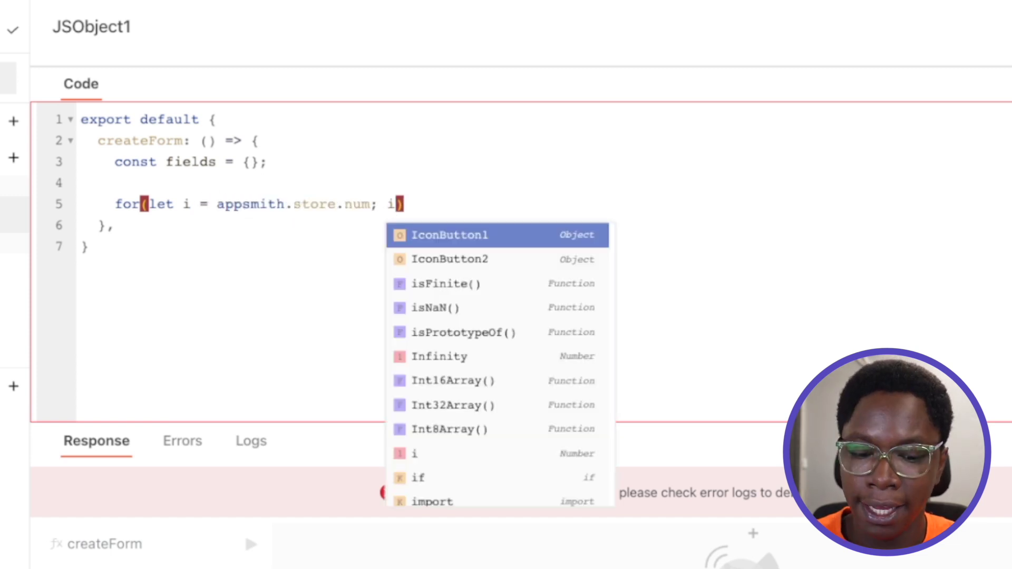
type(">0; ")
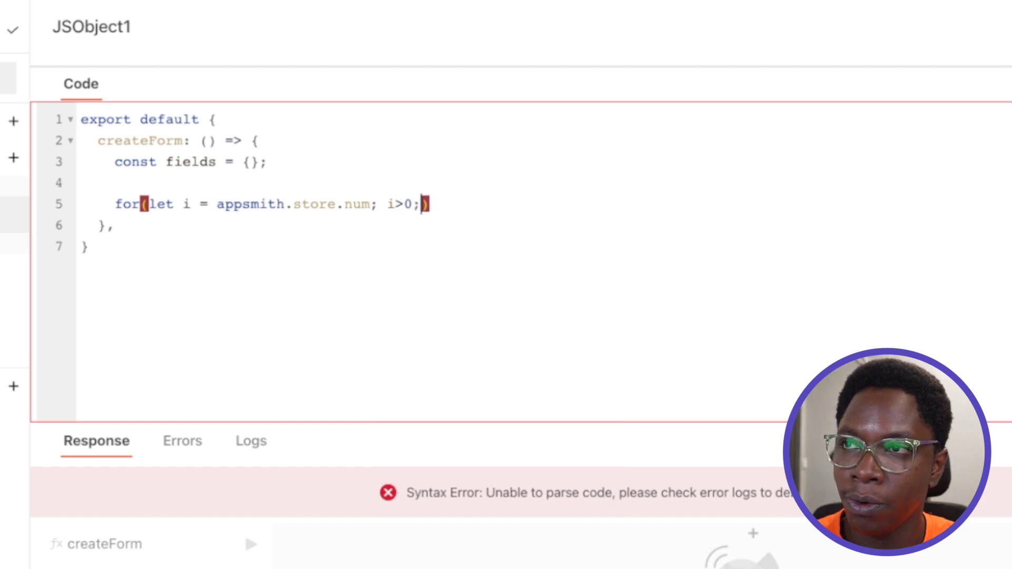
type("i--) ")
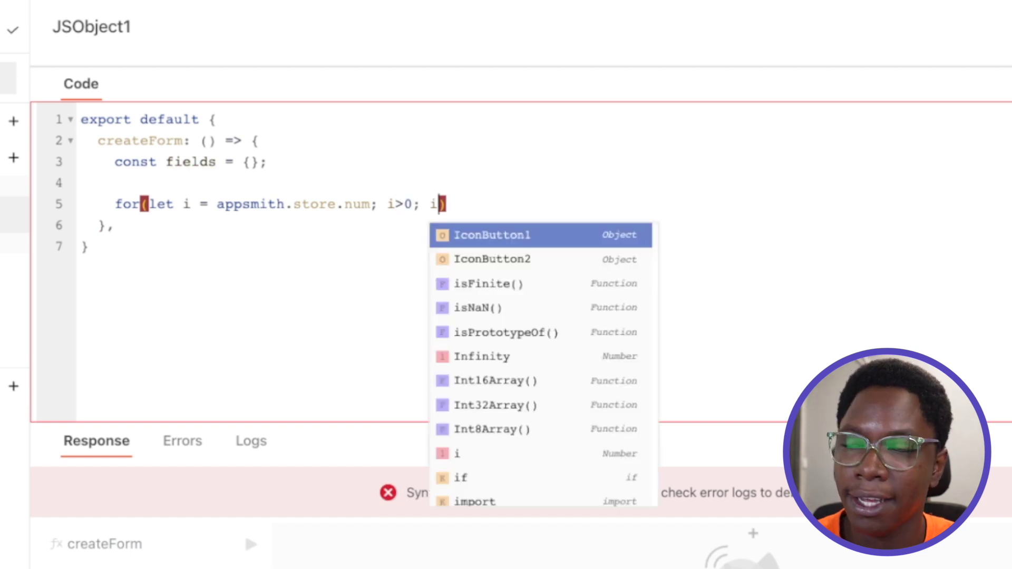
type("{")
key("Return")
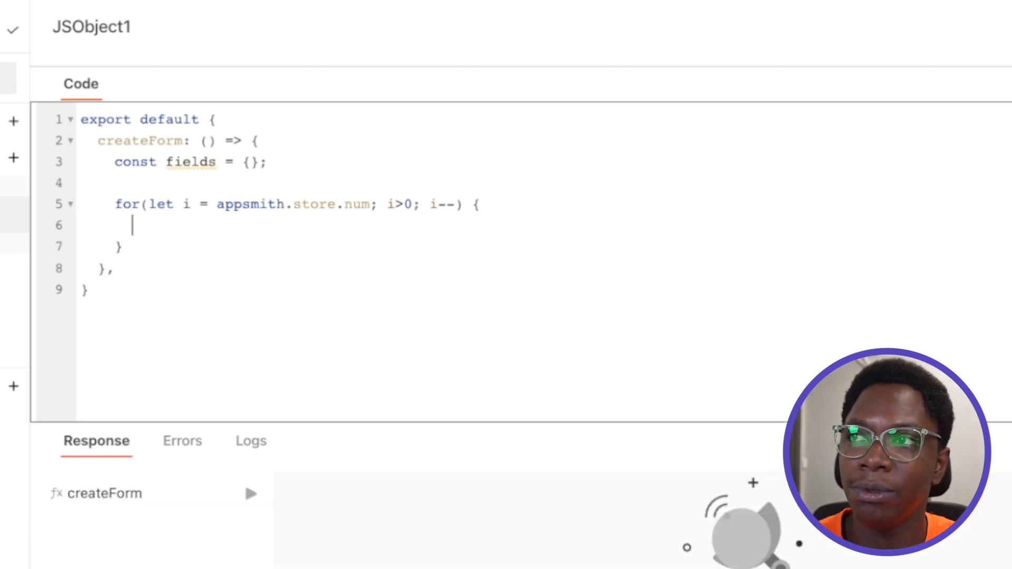
Inside the loop body, write the assignment fields['my_input'+i] = ''.
type("fil")
key("BackSpace")
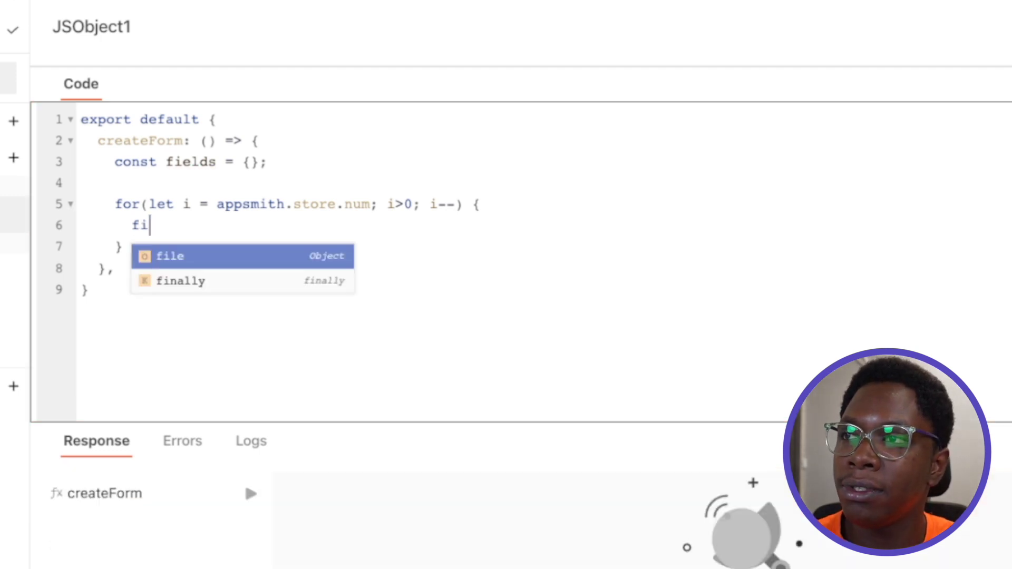
key("Return")
type("['")
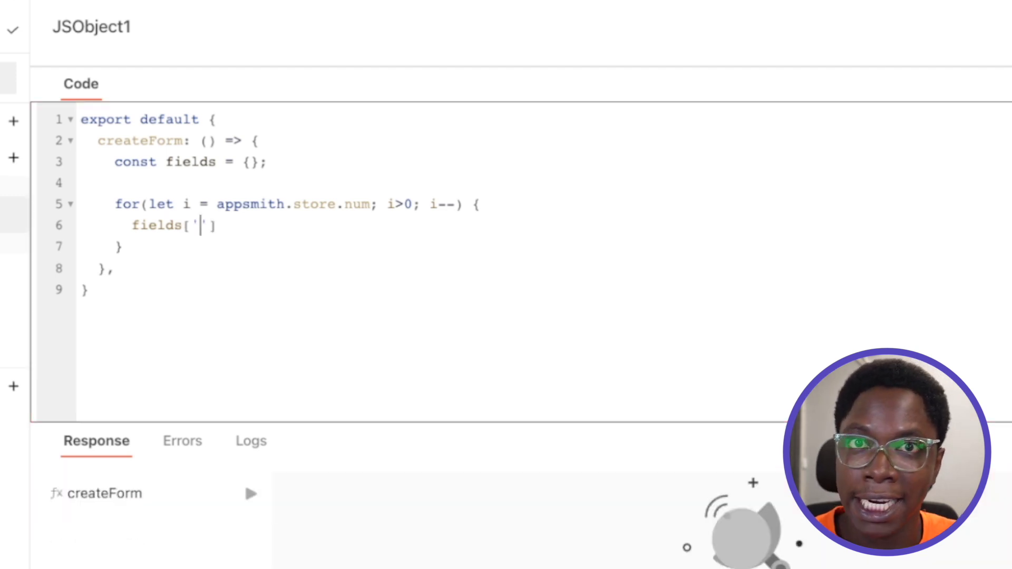
type("my_in")
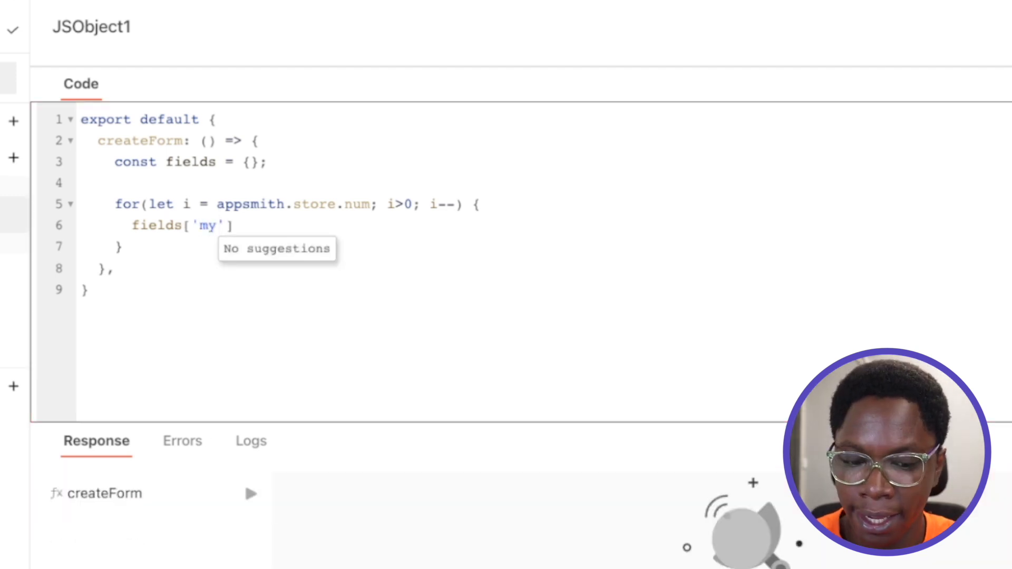
type("put'+")
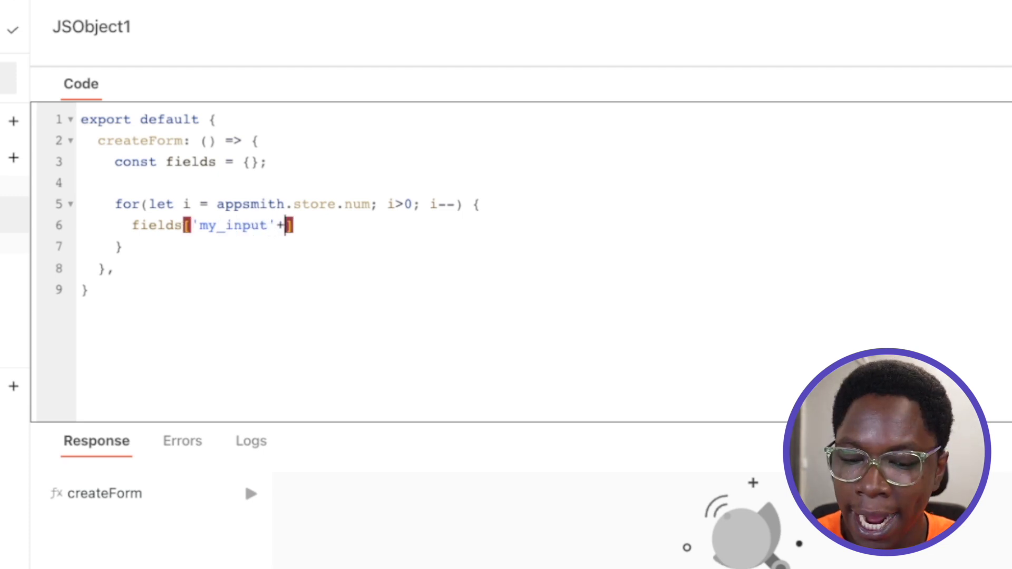
type("i] ")
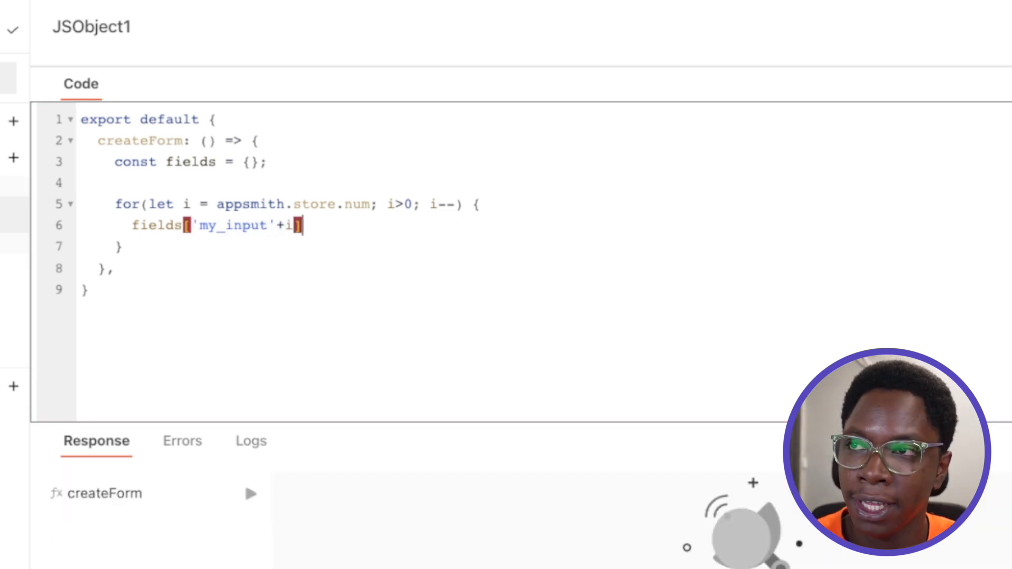
type("= ")
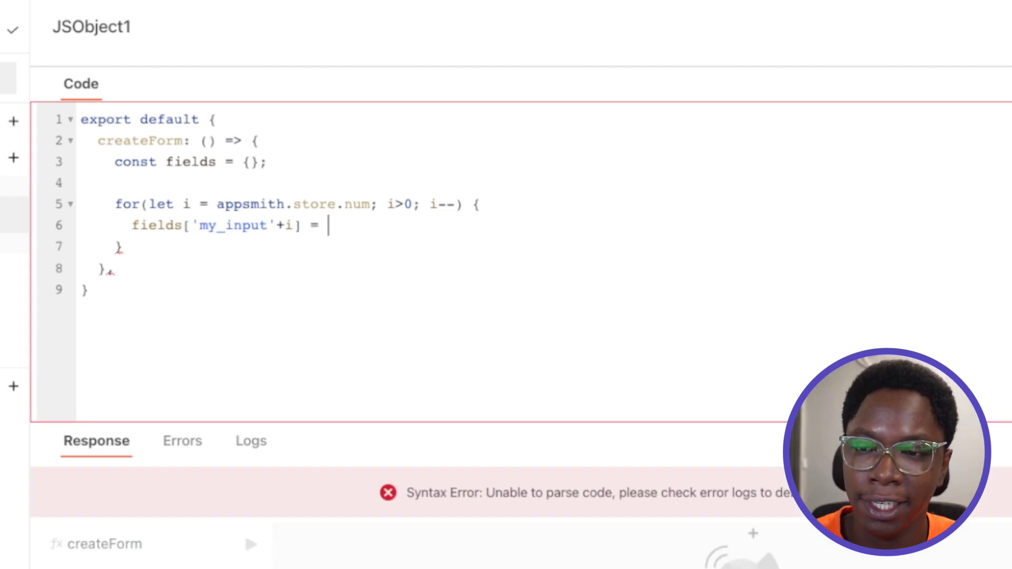
type("'")
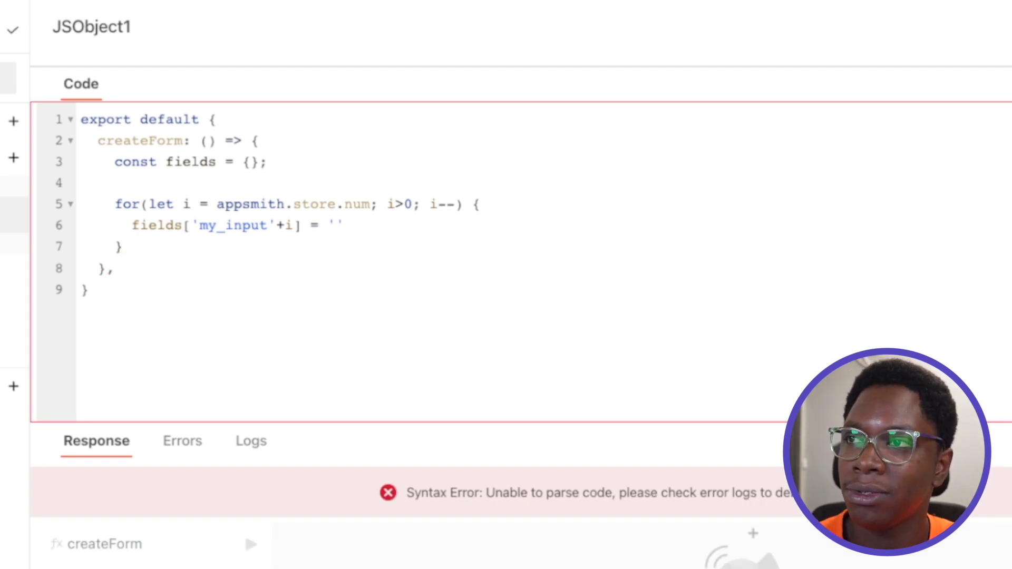
Add return fields on a new line after the loop's closing brace.
left_click(222, 246)
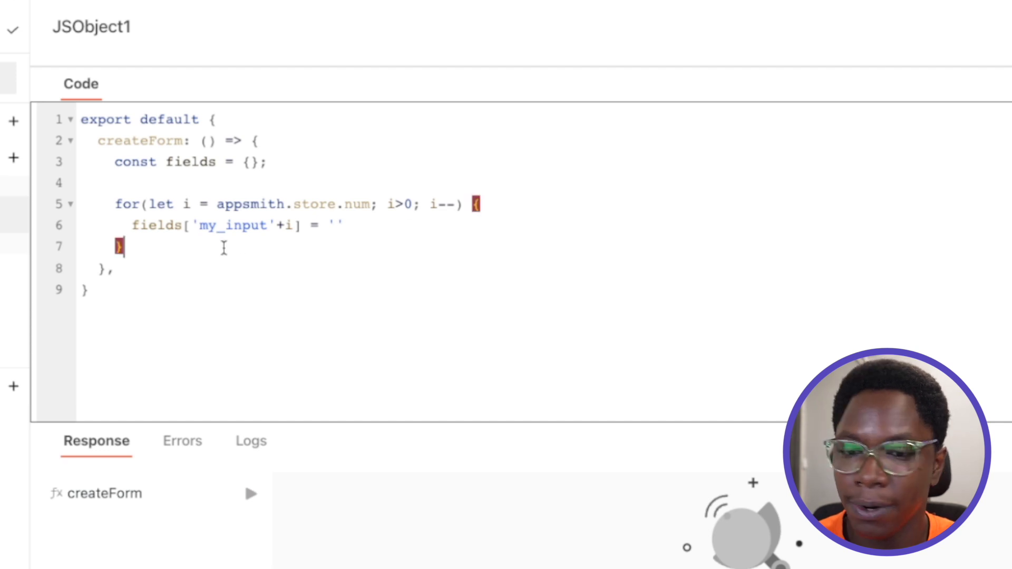
key("Return")
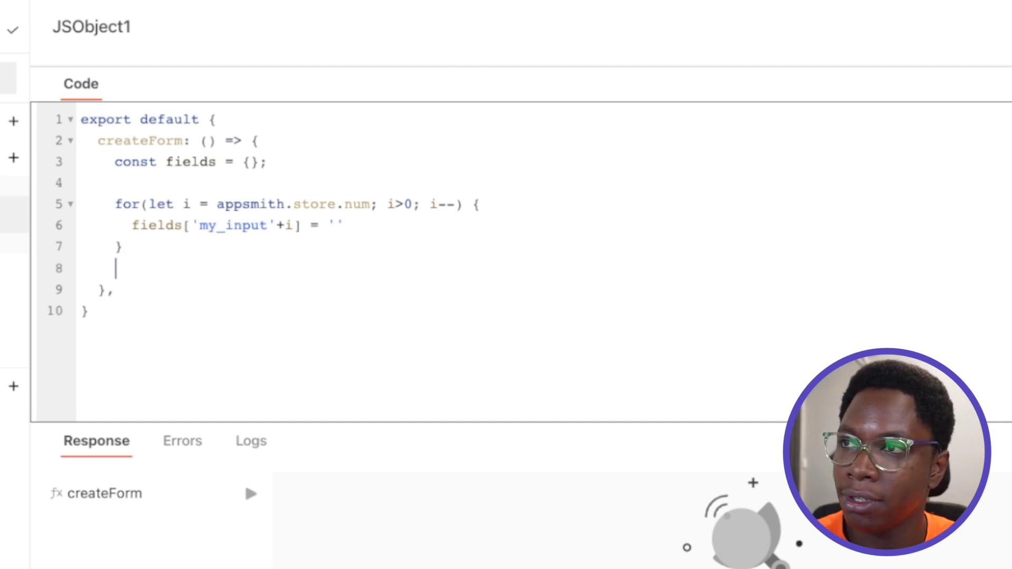
type("return fields")
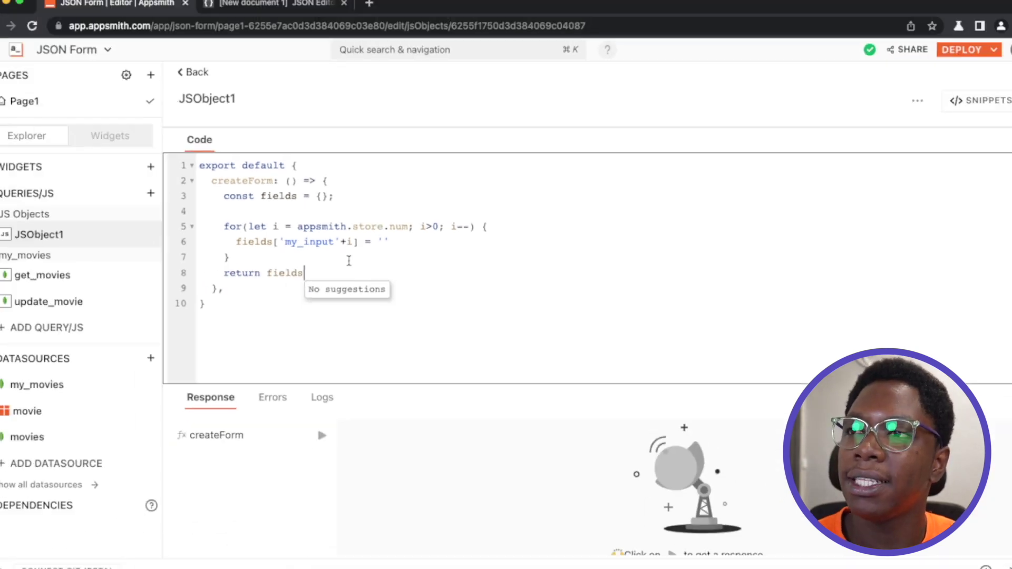
Run createForm and examine the returned fields against the stored num used in the loop.
left_click(321, 436)
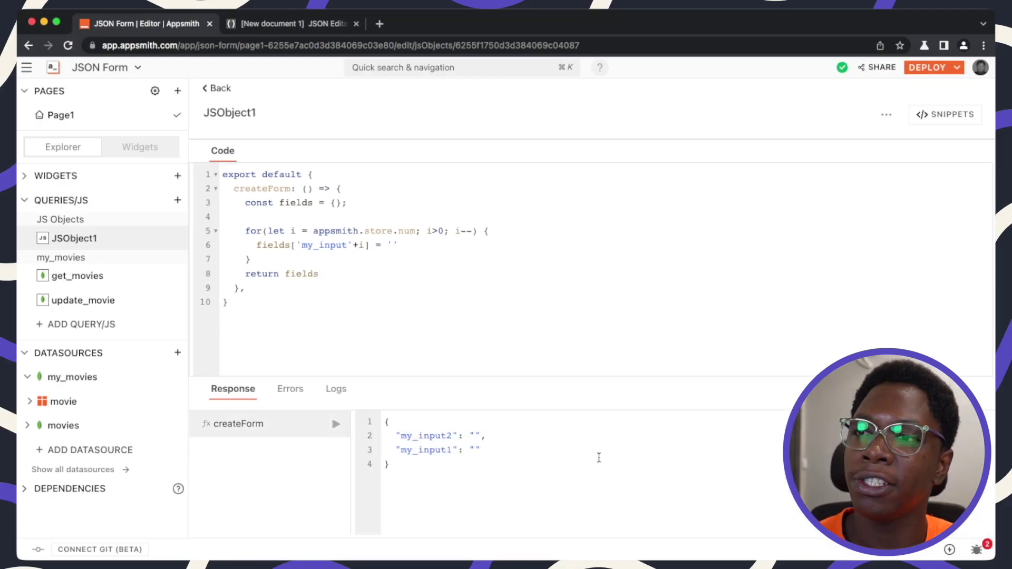
left_click_drag(496, 456, 367, 431)
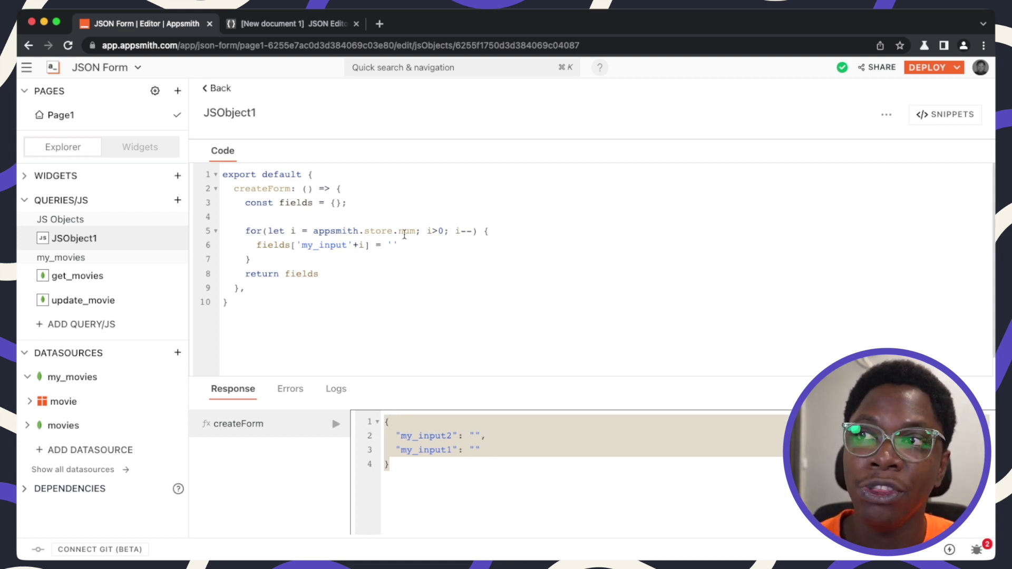
double_click(404, 232)
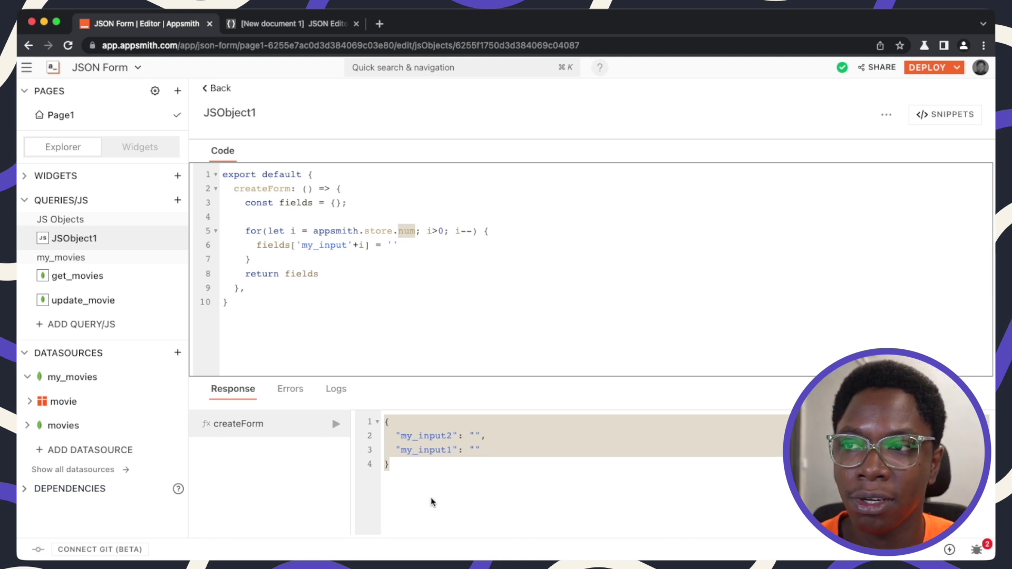
left_click_drag(481, 458, 364, 433)
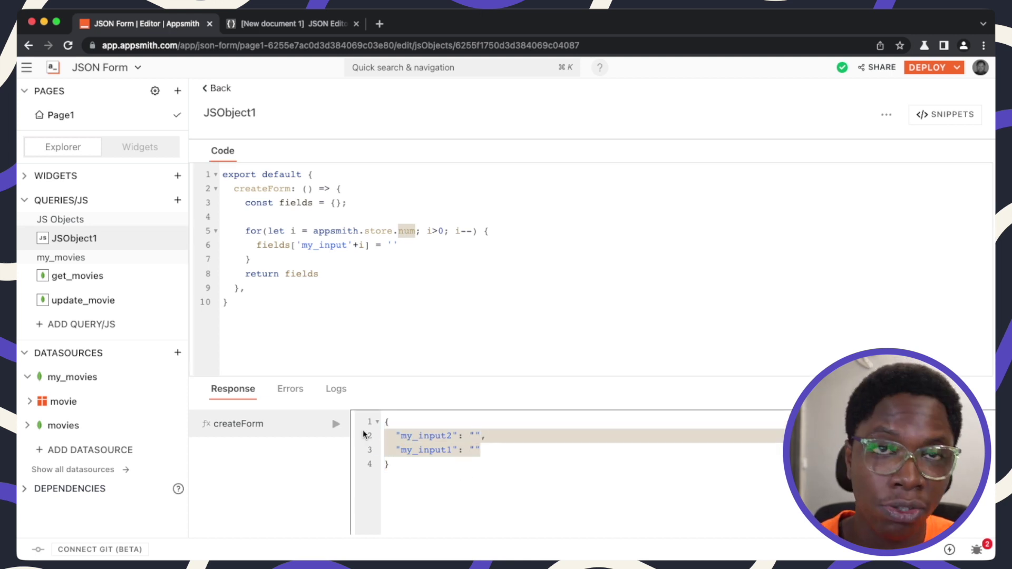
Go back to the page canvas and replace JSONForm1's source data with {{JSObject1.createForm()}}.
left_click(136, 154)
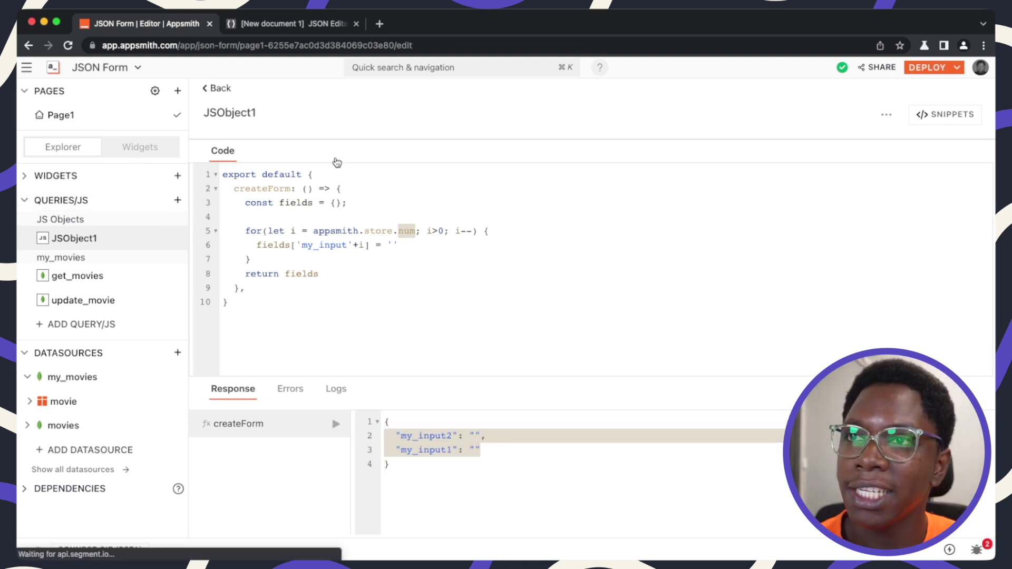
left_click(687, 176)
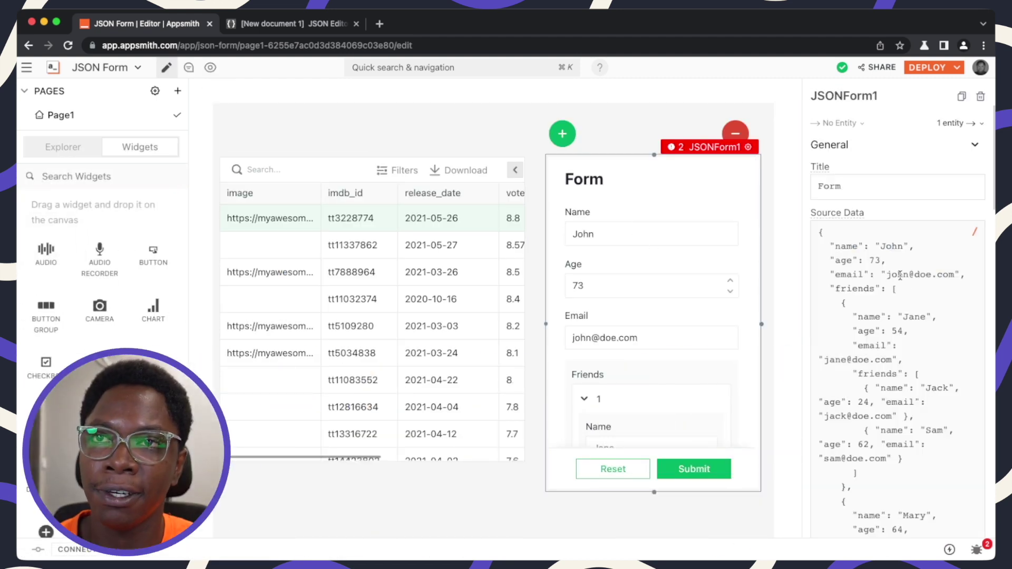
left_click(895, 287)
key("ctrl+a")
key("BackSpace")
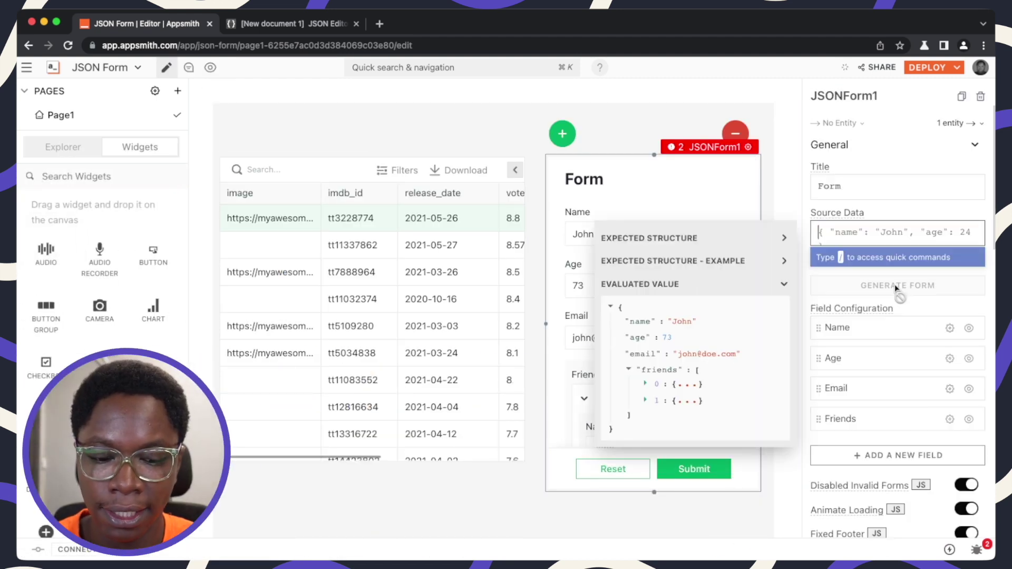
type("{{")
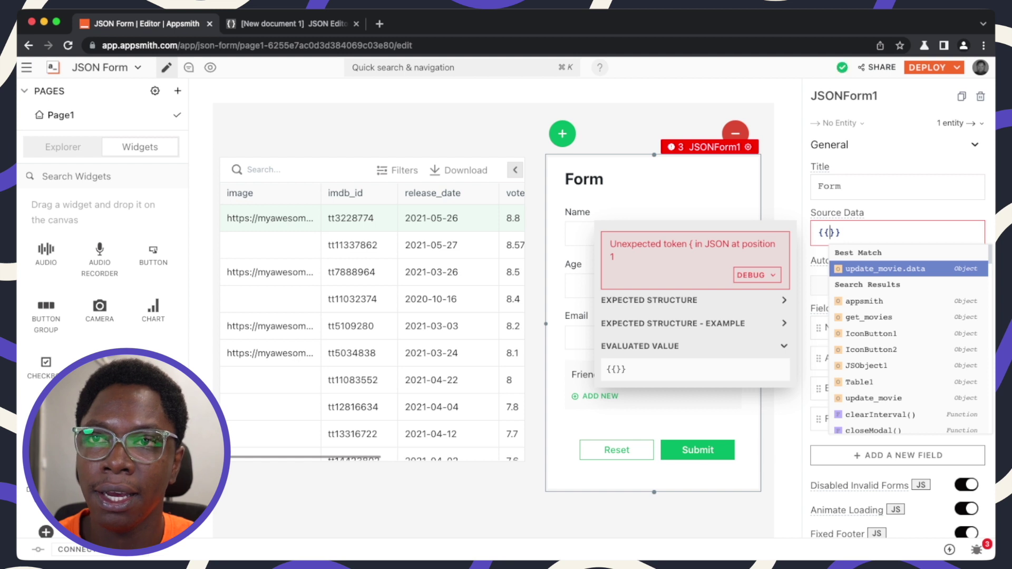
type("JSObject1.")
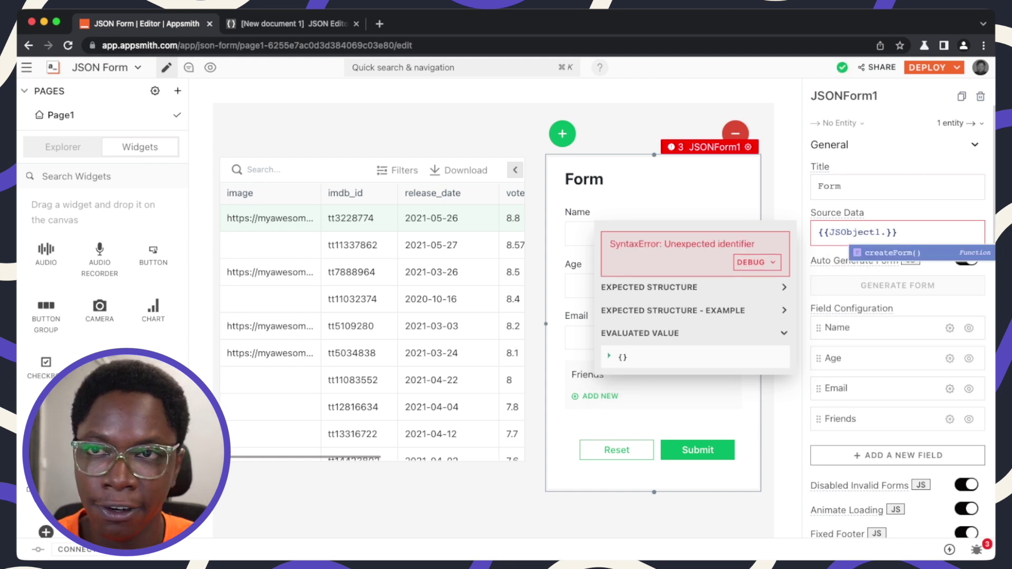
key("Return")
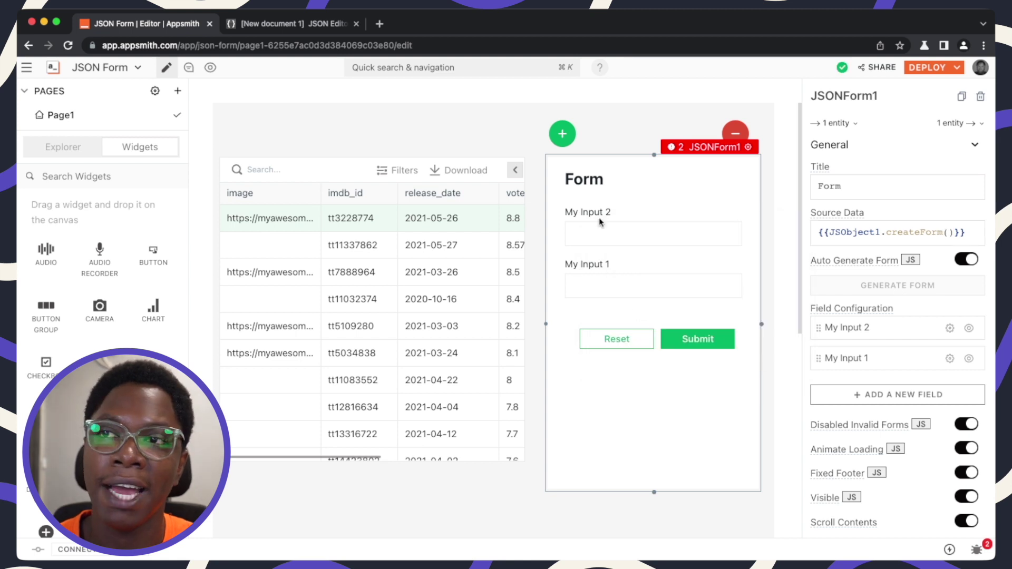
Test the dynamic form by adding two fields with the plus button and removing three with the minus button.
left_click(561, 136)
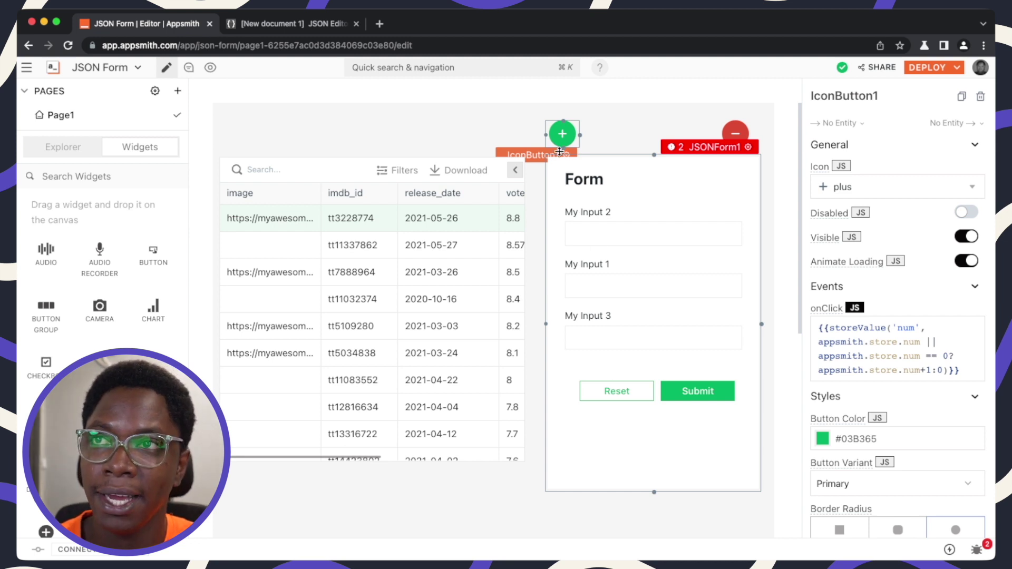
left_click(561, 133)
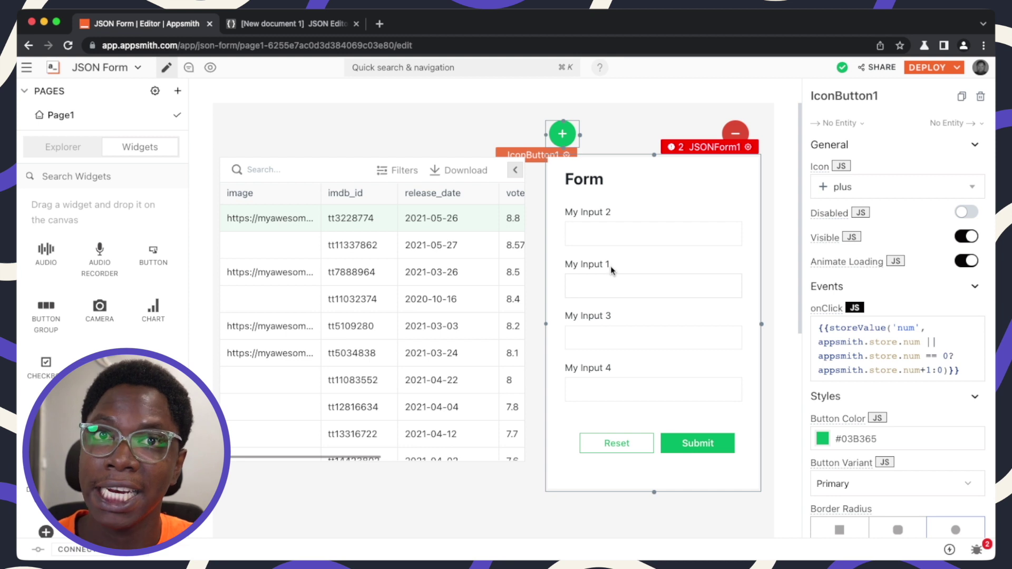
left_click(732, 134)
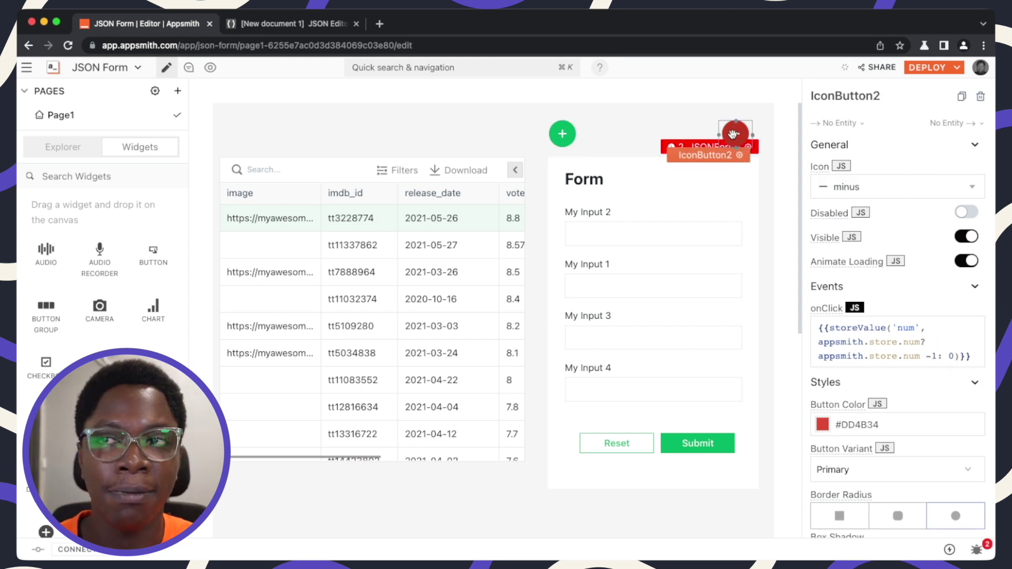
left_click(732, 134)
left_click(733, 134)
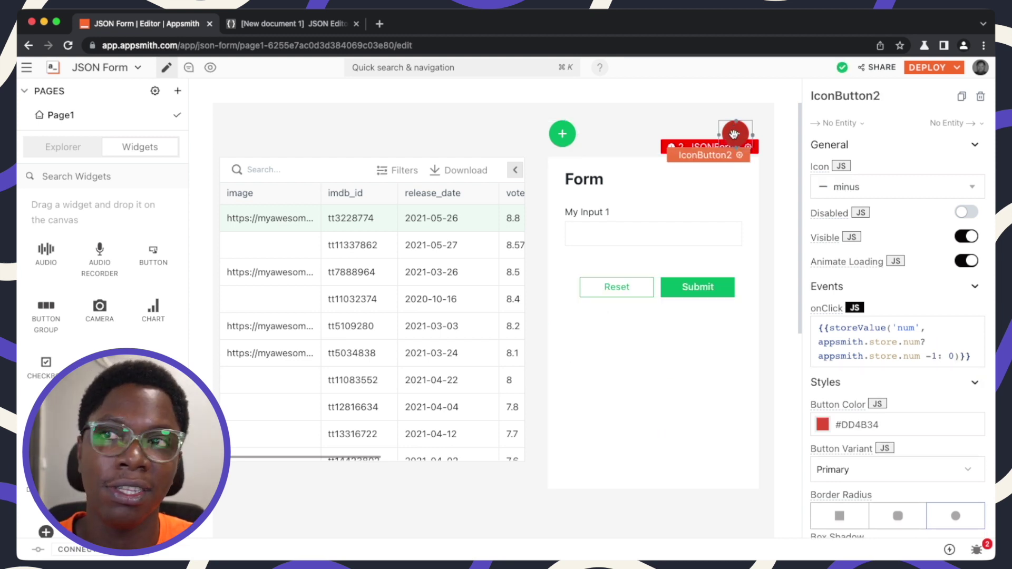